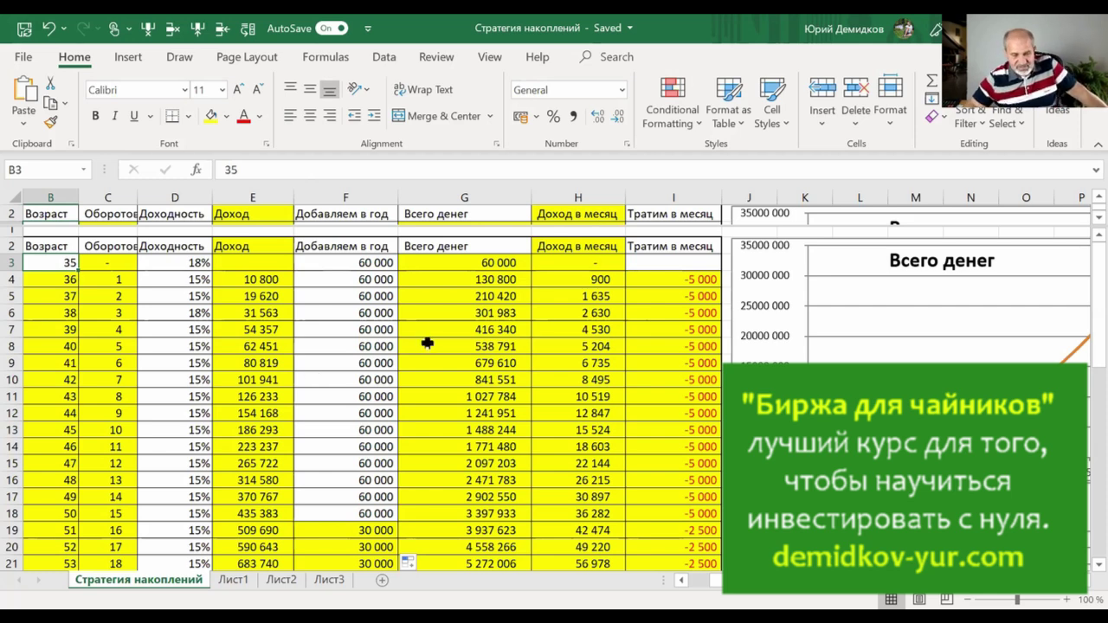
# - Review the first year's 18% return, 60 000 contribution and the E4 and G4 formulas
pyautogui.click(342, 262)
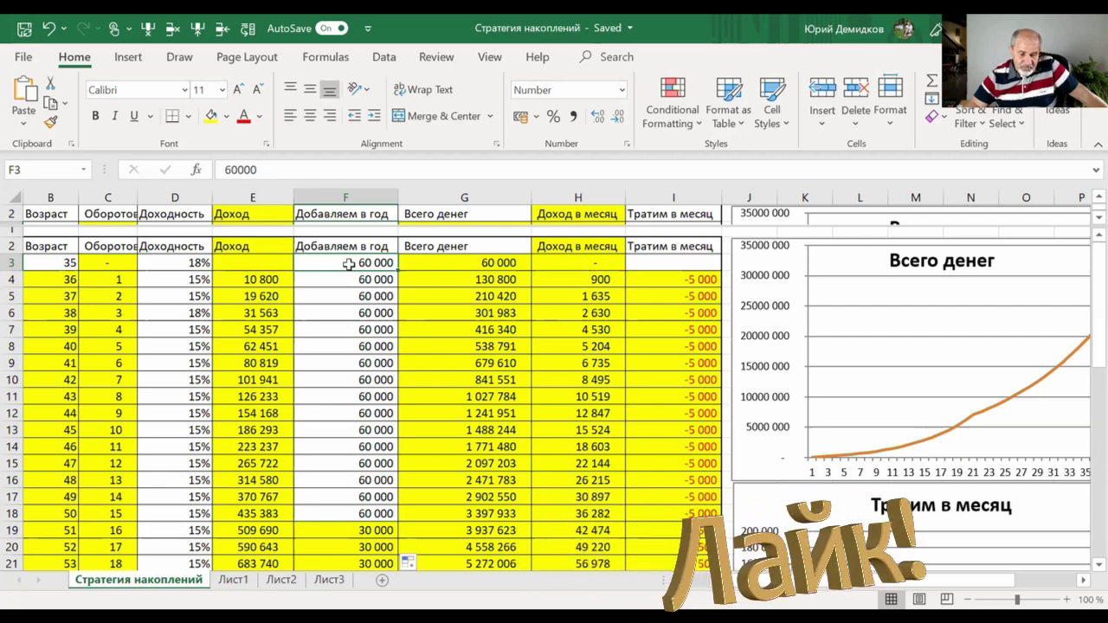
pyautogui.click(185, 278)
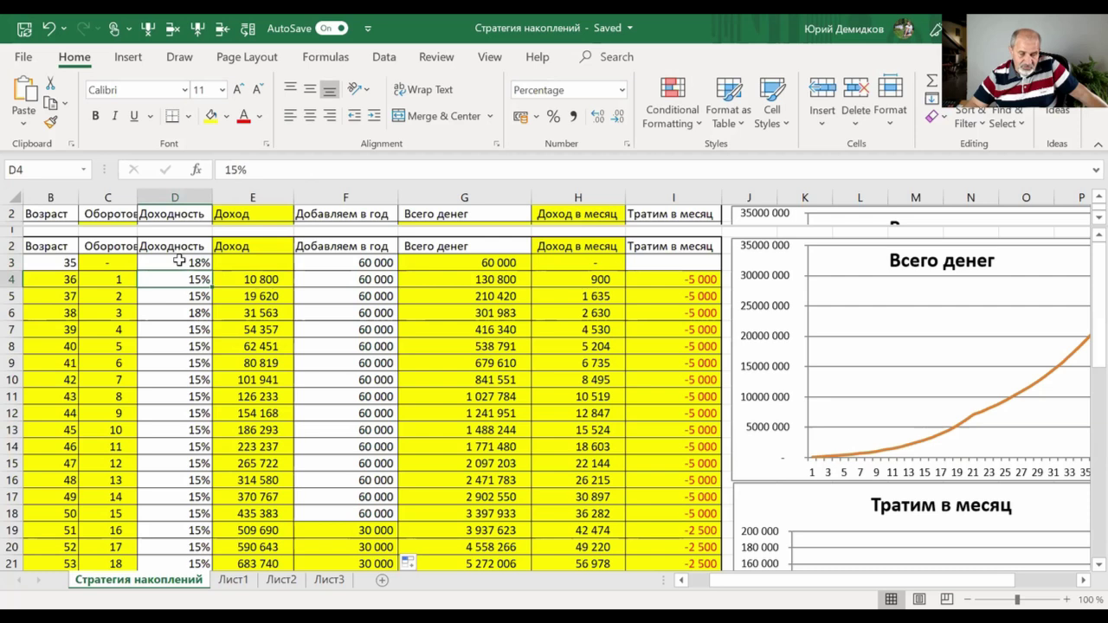
pyautogui.click(181, 261)
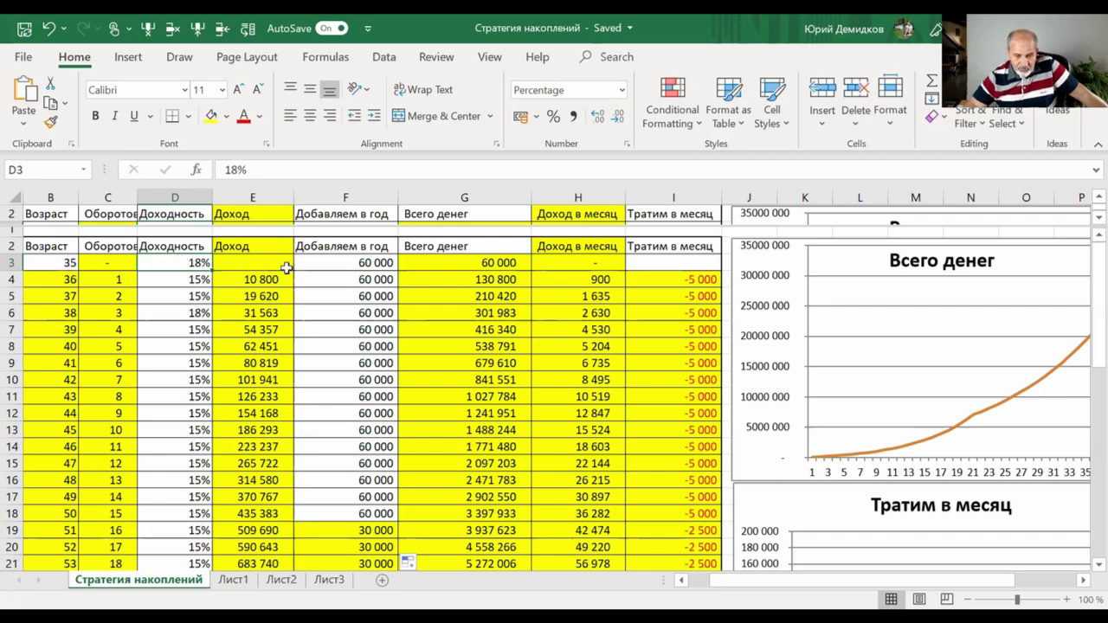
pyautogui.click(354, 268)
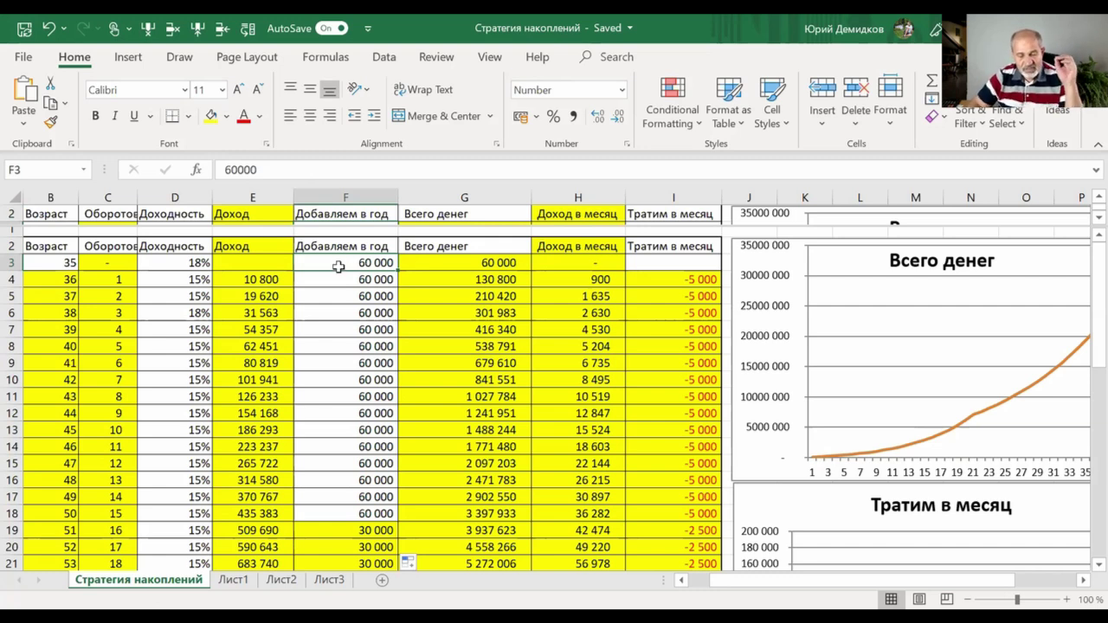
pyautogui.click(464, 262)
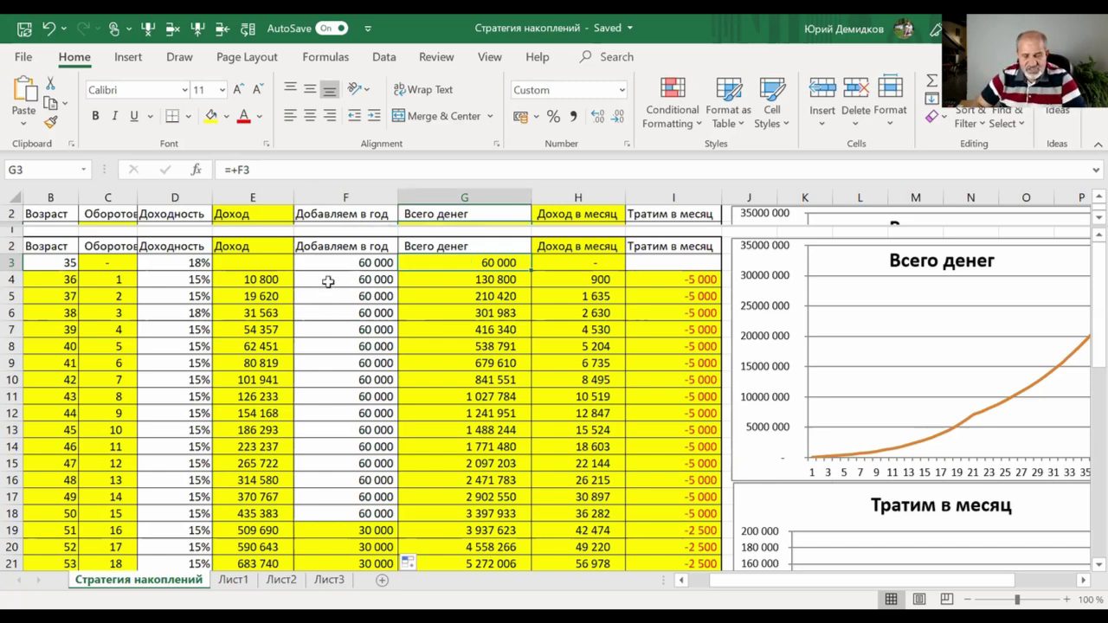
pyautogui.click(266, 282)
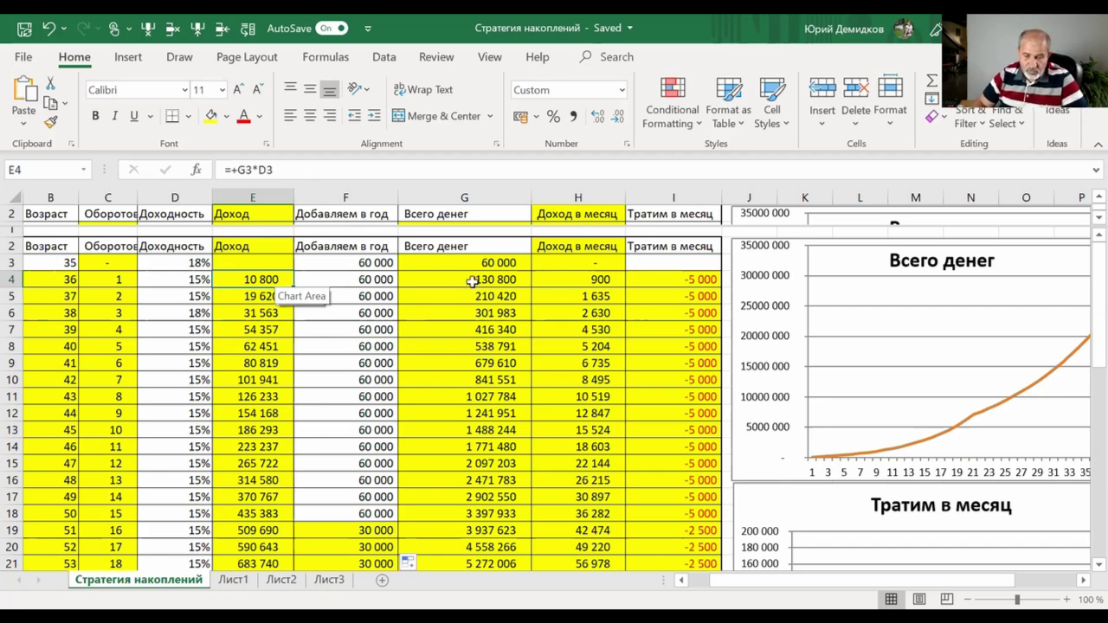
pyautogui.click(464, 279)
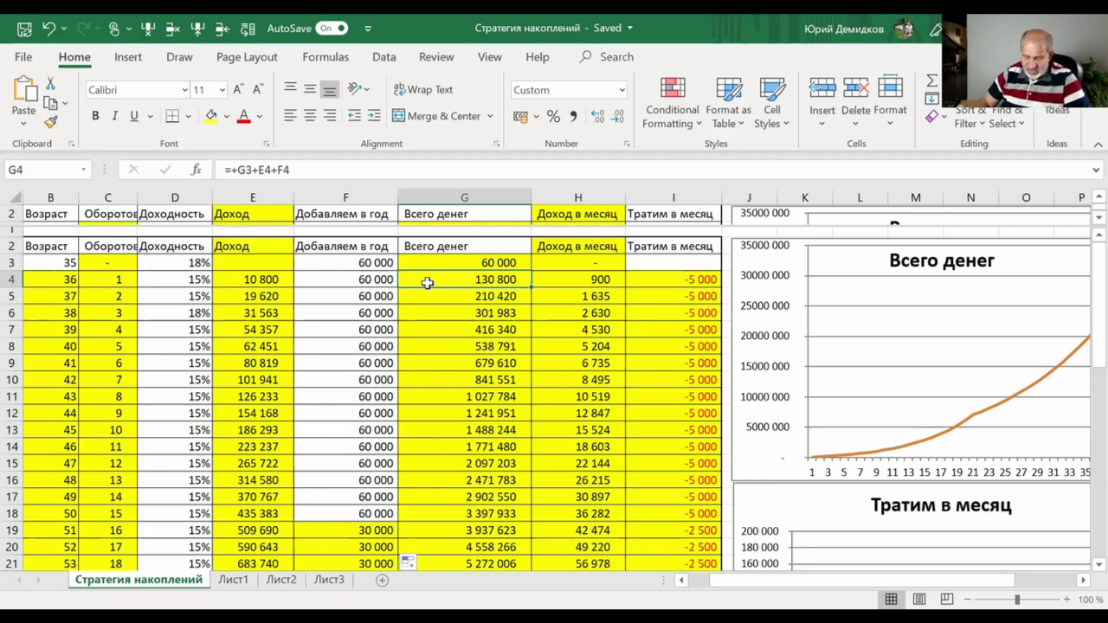
pyautogui.press('Left')
pyautogui.press('Left')
pyautogui.press('Left')
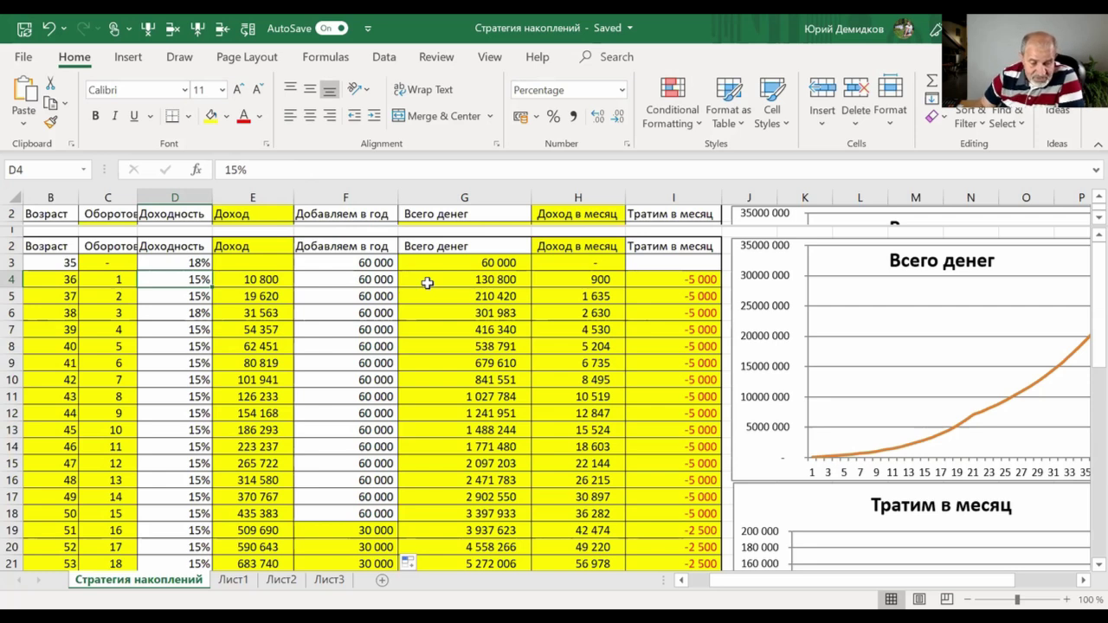
# - Step through the return rates, contributions and row 18 formulas down to the 30 000 contributions
pyautogui.press('F2')
pyautogui.press('Escape')
pyautogui.press('Down')
pyautogui.press('Down')
pyautogui.press('Down')
pyautogui.press('Down')
pyautogui.press('Down')
pyautogui.press('Down')
pyautogui.press('Up')
pyautogui.press('Up')
pyautogui.press('Up')
pyautogui.press('Up')
pyautogui.press('Up')
pyautogui.press('Up')
pyautogui.press('Right')
pyautogui.press('Right')
pyautogui.press('Right')
pyautogui.press('Left')
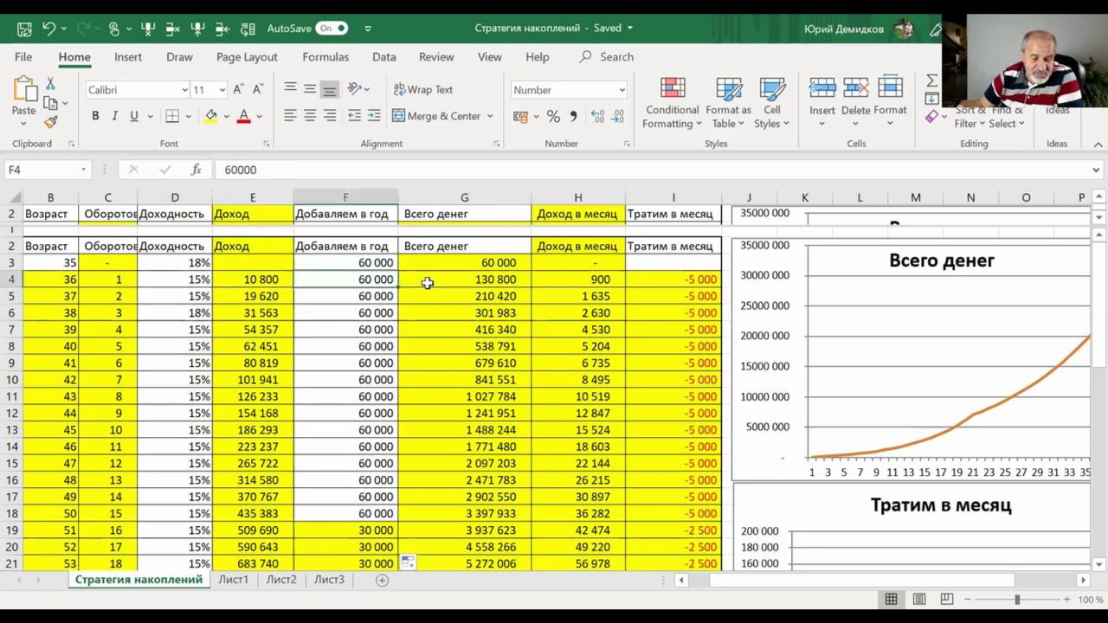
pyautogui.press('Down')
pyautogui.press('Down')
pyautogui.press('Down')
pyautogui.press('Down')
pyautogui.press('Down')
pyautogui.press('Down')
pyautogui.press('Down')
pyautogui.press('Down')
pyautogui.press('Down')
pyautogui.press('Down')
pyautogui.press('Down')
pyautogui.press('Down')
pyautogui.press('Down')
pyautogui.press('Down')
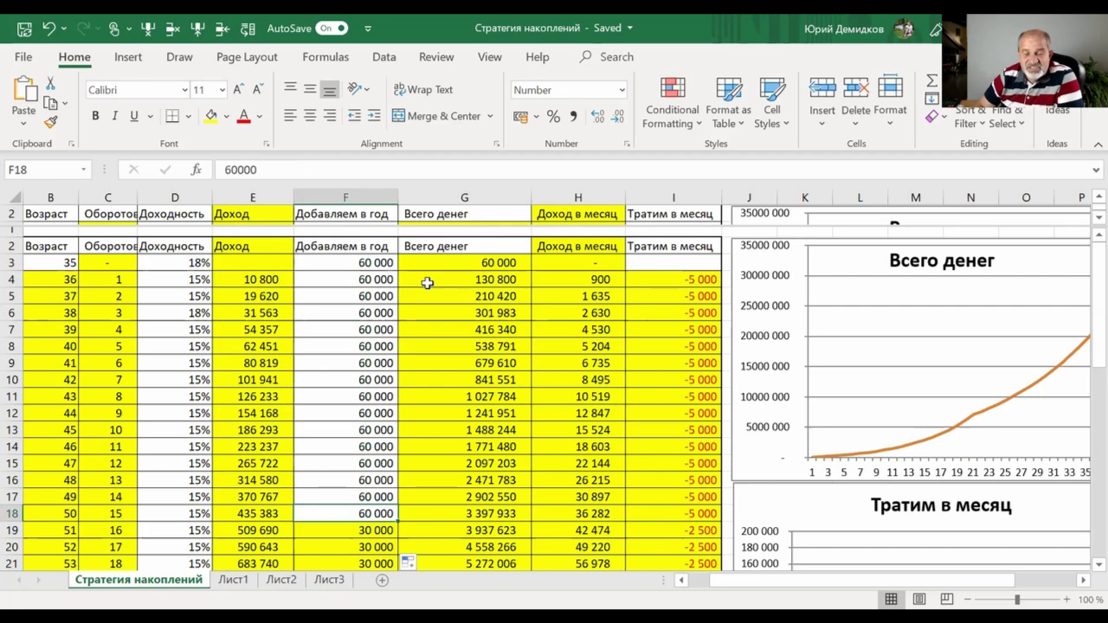
pyautogui.press('Left')
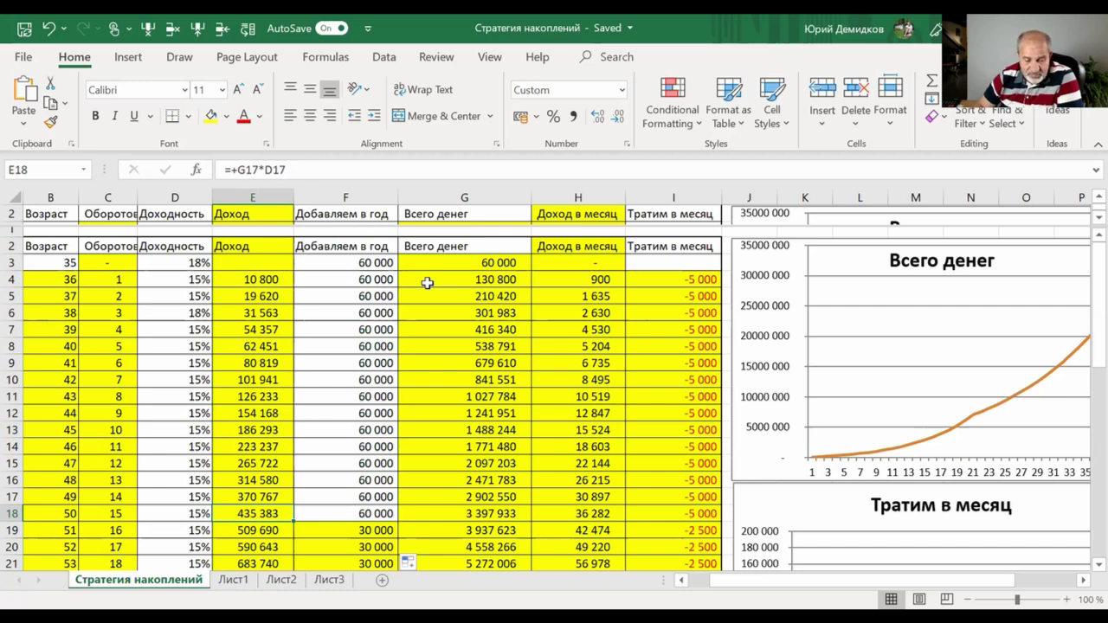
pyautogui.press('Right')
pyautogui.press('Right')
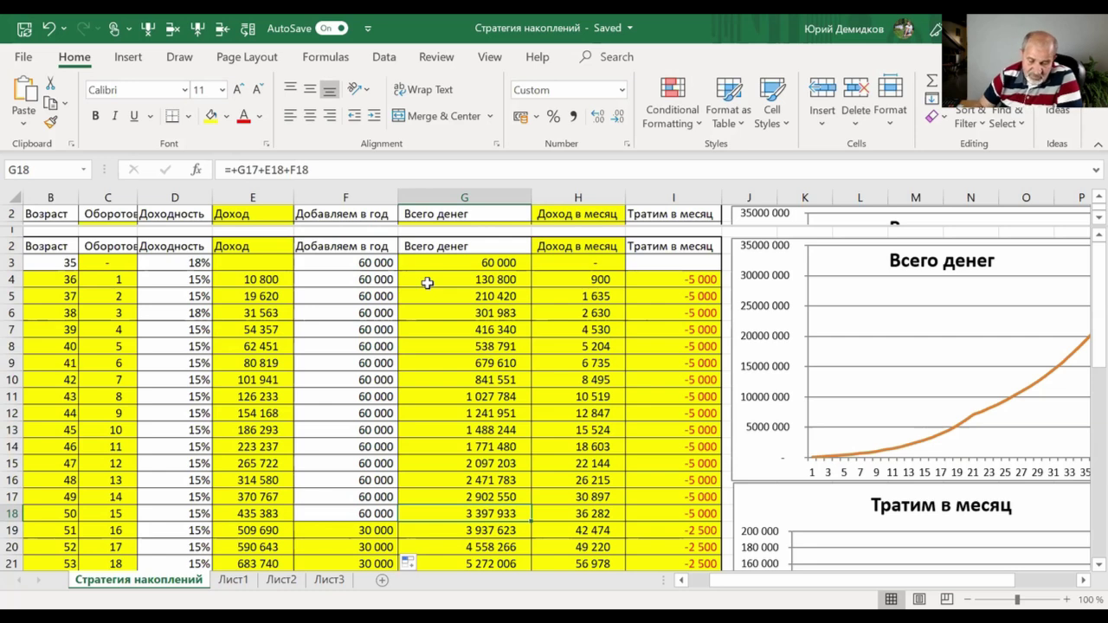
pyautogui.press('Right')
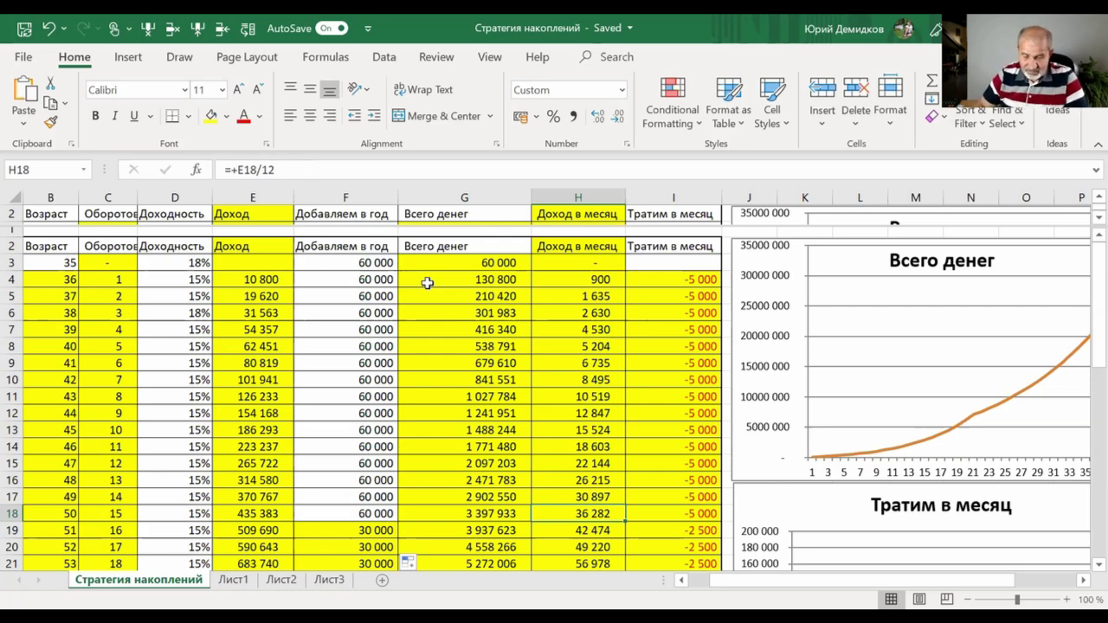
pyautogui.press('Right')
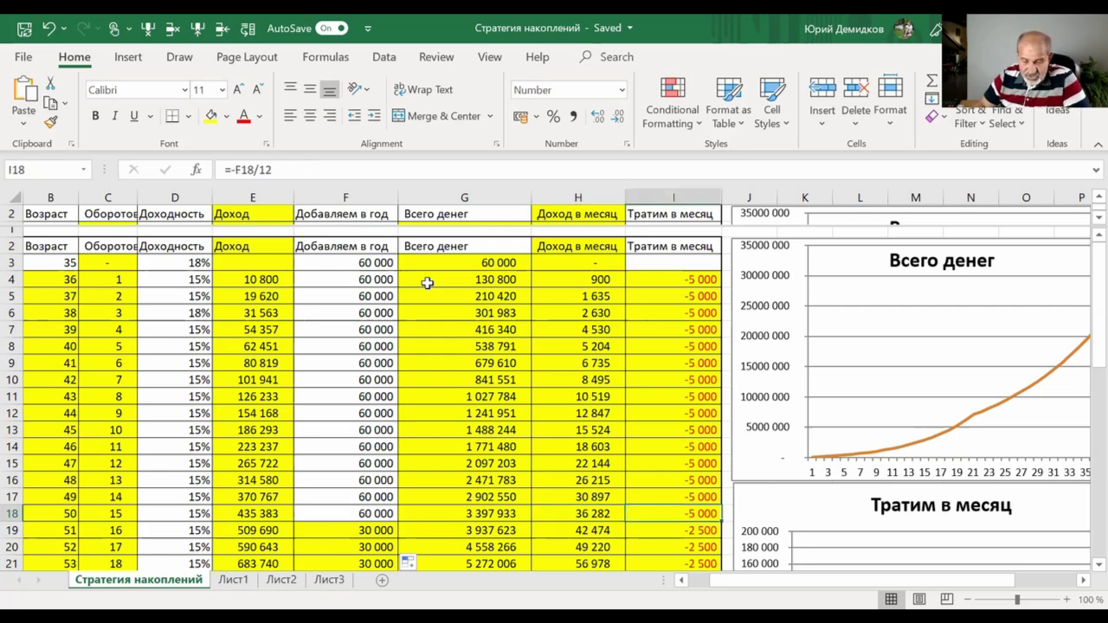
pyautogui.press('Left')
pyautogui.press('Left')
pyautogui.press('Left')
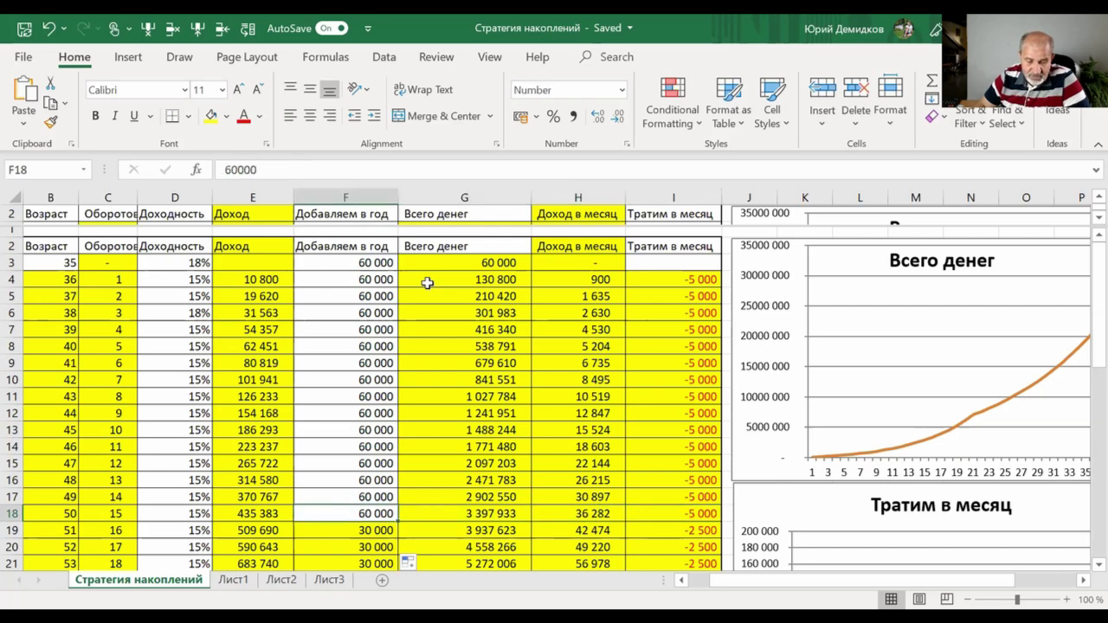
pyautogui.press('Down')
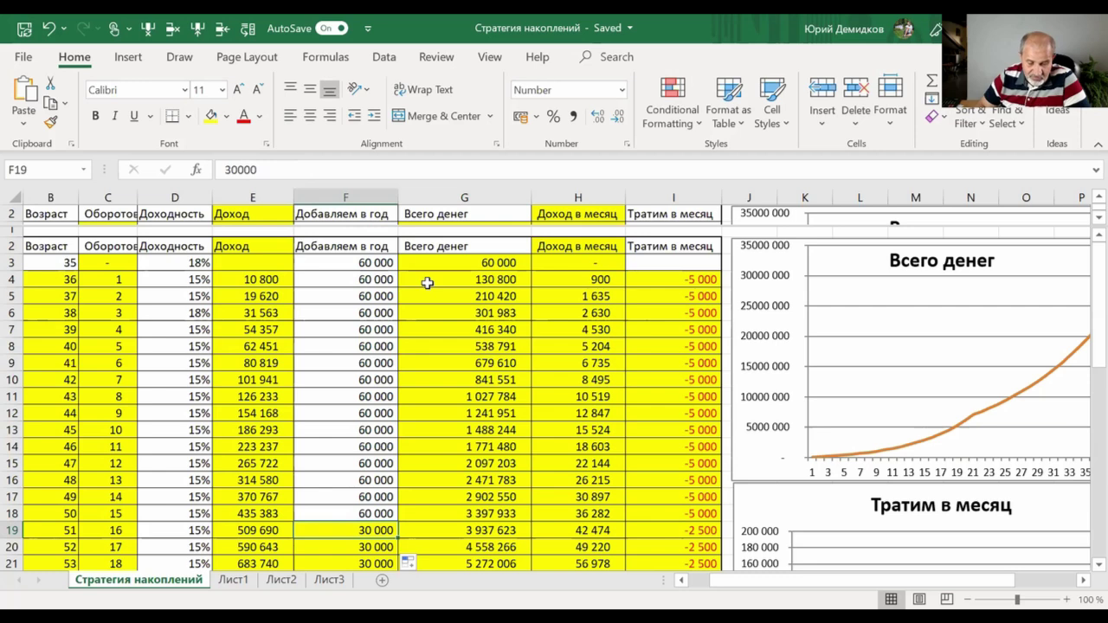
pyautogui.press('Down')
pyautogui.press('Down')
pyautogui.press('Down')
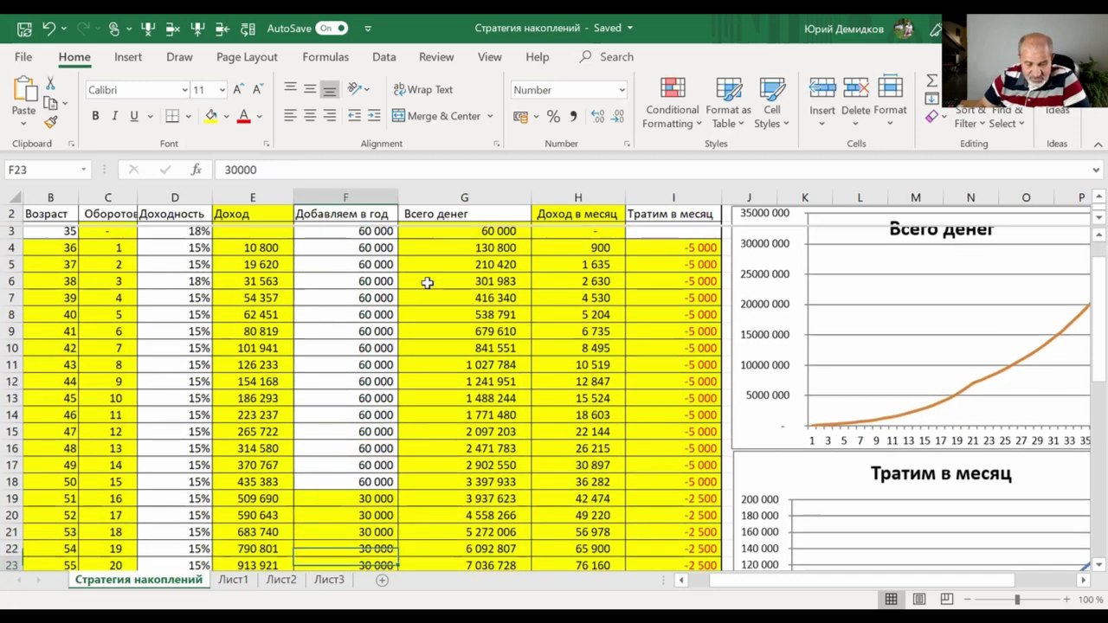
pyautogui.press('Down')
pyautogui.press('Down')
pyautogui.press('Down')
pyautogui.press('Up')
pyautogui.press('Up')
pyautogui.press('Up')
pyautogui.press('Up')
pyautogui.press('Up')
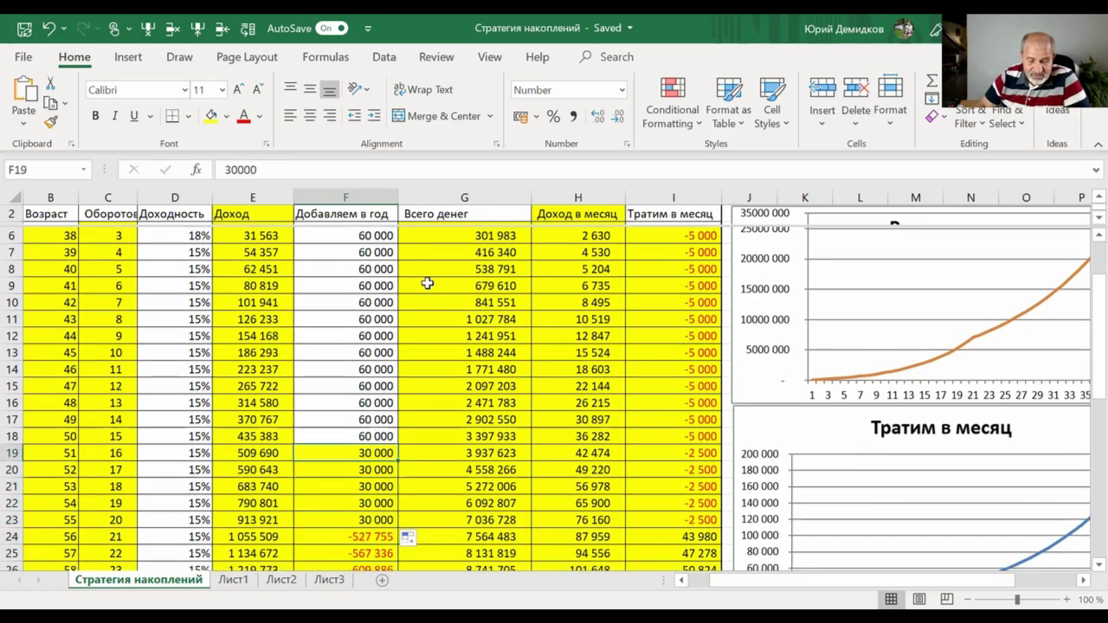
# - Set F19:F23, the five 30 000 contributions, to No Fill
pyautogui.hotkey('shift', 'Down')
pyautogui.hotkey('shift', 'Down')
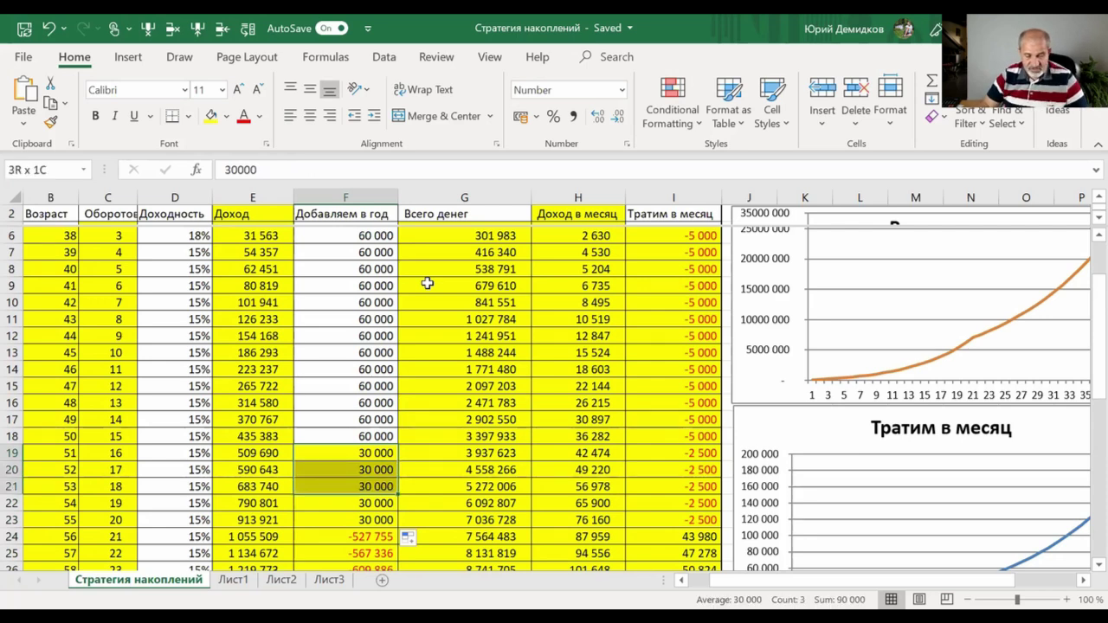
pyautogui.hotkey('shift', 'Down')
pyautogui.hotkey('shift', 'Down')
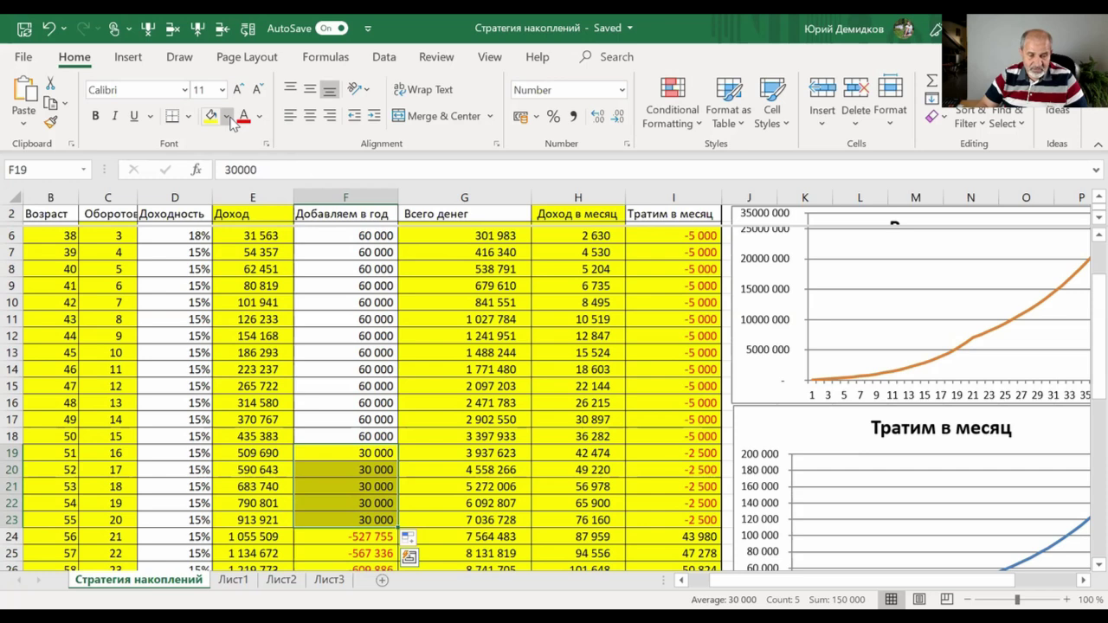
pyautogui.click(228, 118)
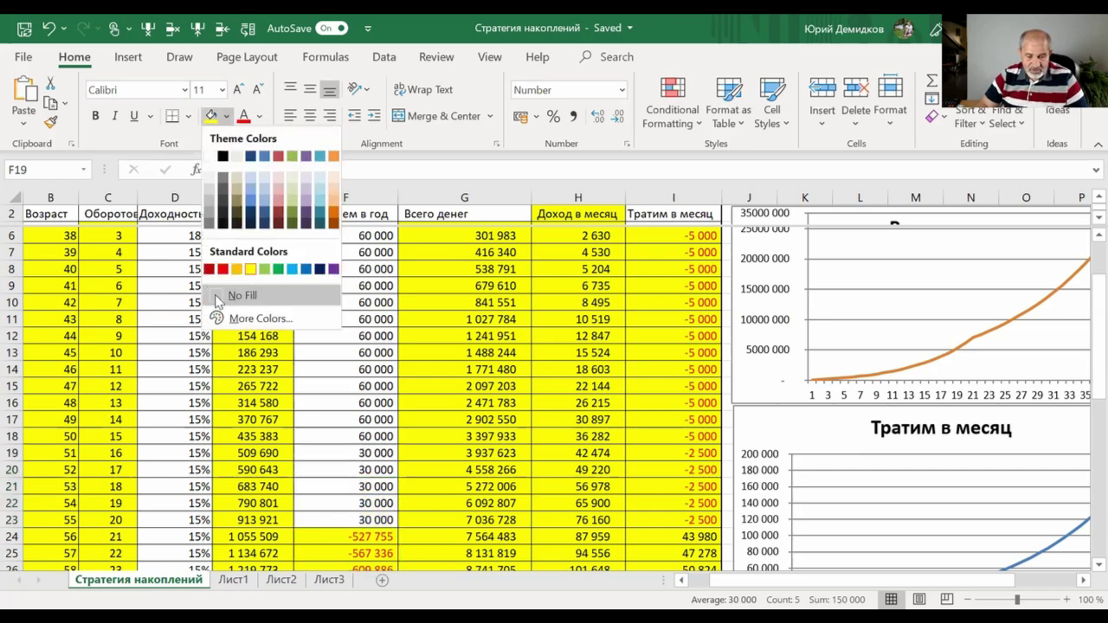
pyautogui.click(217, 298)
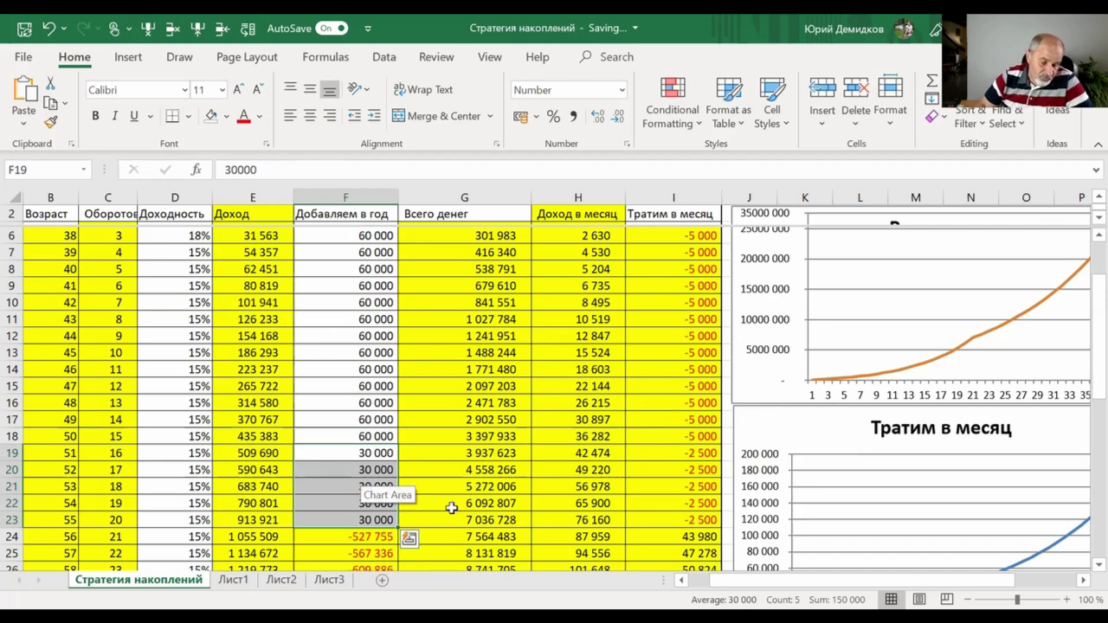
pyautogui.click(360, 368)
pyautogui.press('Down')
pyautogui.press('Down')
pyautogui.press('Down')
pyautogui.press('Down')
pyautogui.press('Down')
pyautogui.press('Down')
pyautogui.press('Down')
pyautogui.press('Down')
pyautogui.press('Down')
pyautogui.press('Down')
pyautogui.press('Up')
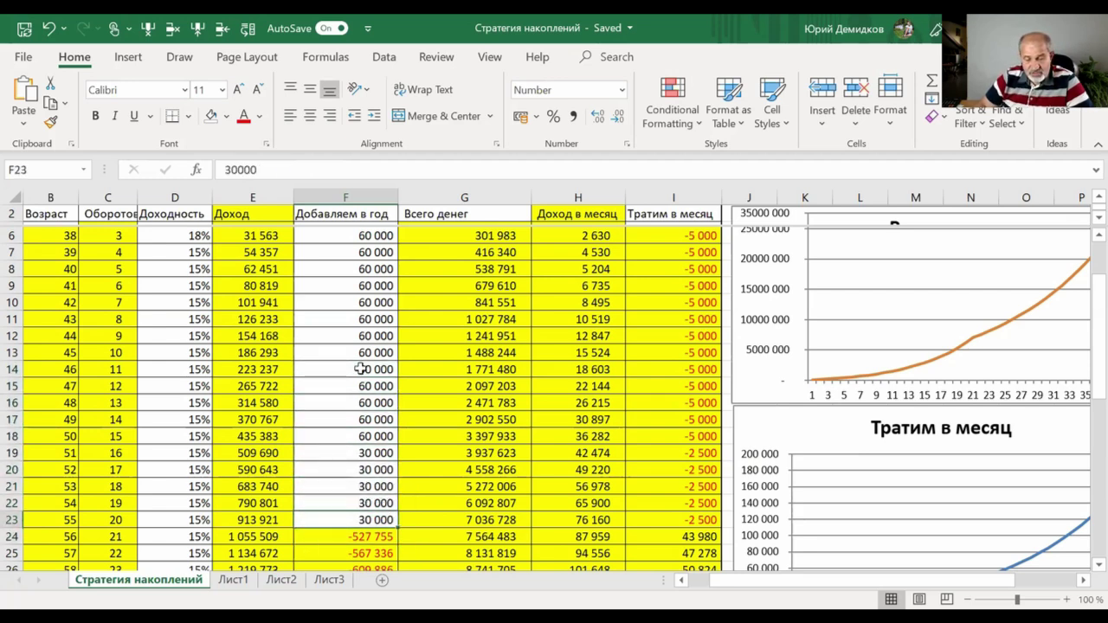
pyautogui.press('Right')
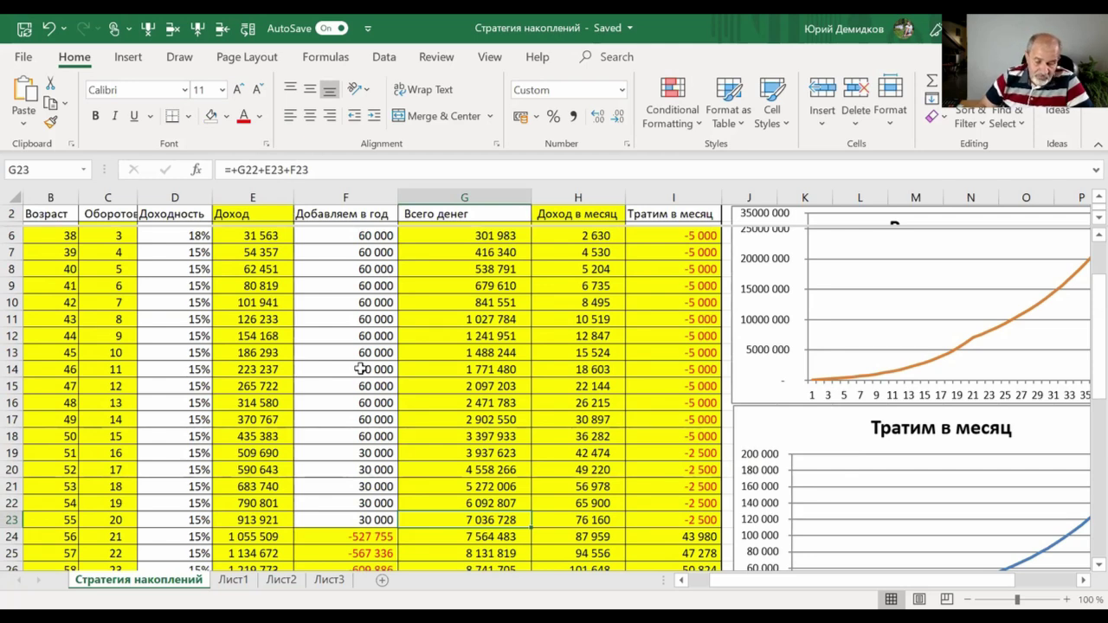
pyautogui.press('Left')
pyautogui.press('Left')
pyautogui.press('Left')
pyautogui.press('Left')
pyautogui.press('Left')
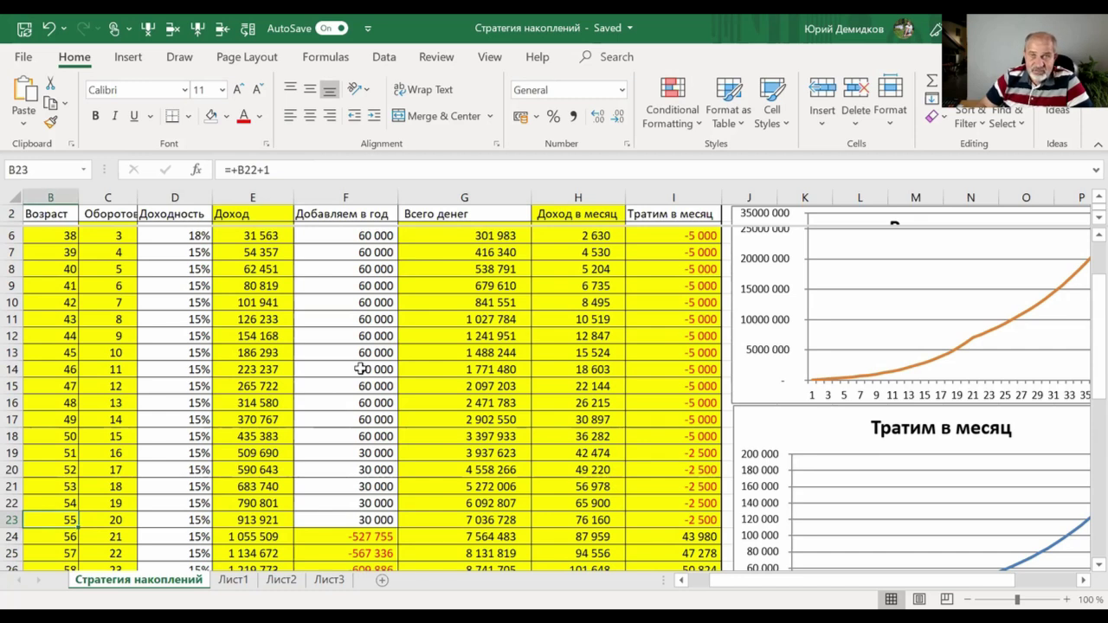
pyautogui.press('Right')
pyautogui.press('Right')
pyautogui.press('Right')
pyautogui.press('Right')
pyautogui.press('Right')
pyautogui.press('Right')
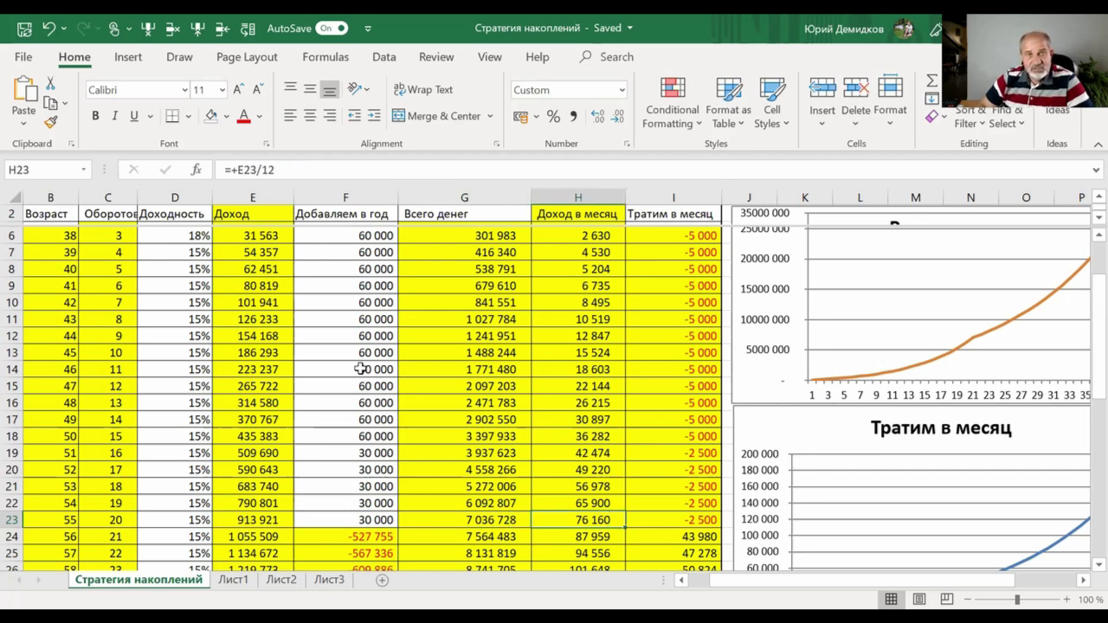
pyautogui.press('Right')
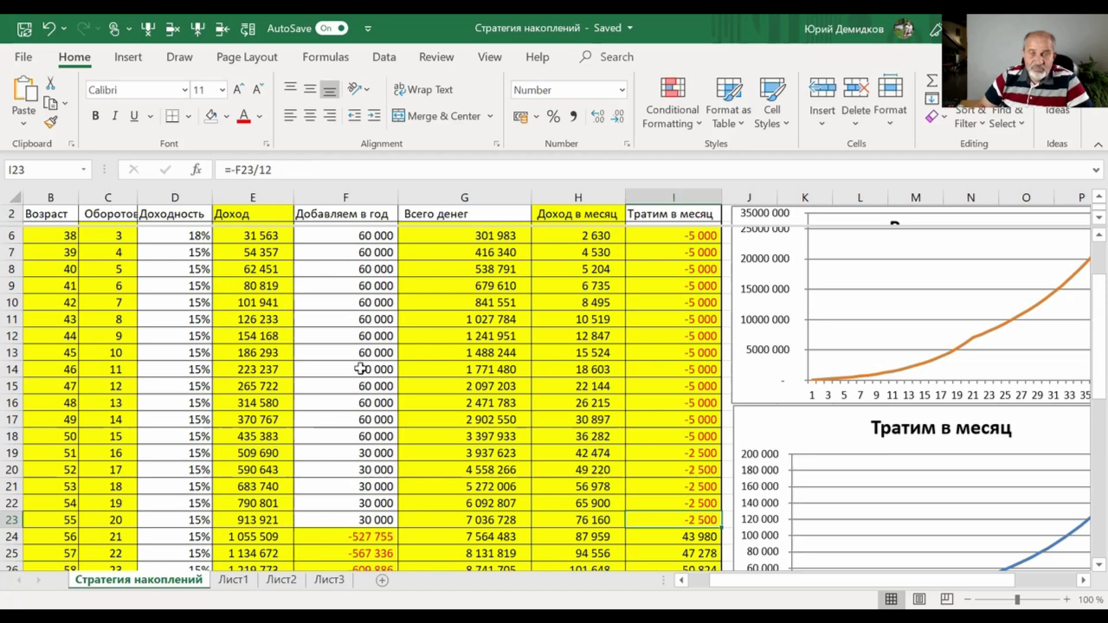
pyautogui.press('Left')
pyautogui.press('Left')
pyautogui.press('Left')
pyautogui.press('Down')
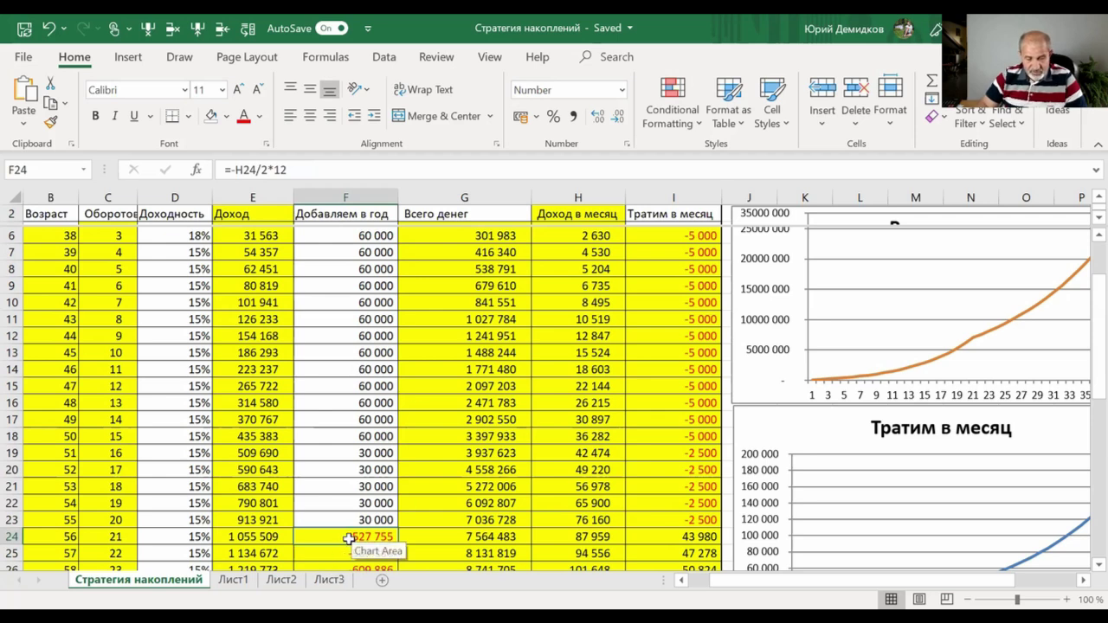
# - Delete the withdrawals in F24:F26 and remove their yellow fill
pyautogui.moveTo(348, 539); pyautogui.dragTo(348, 562)
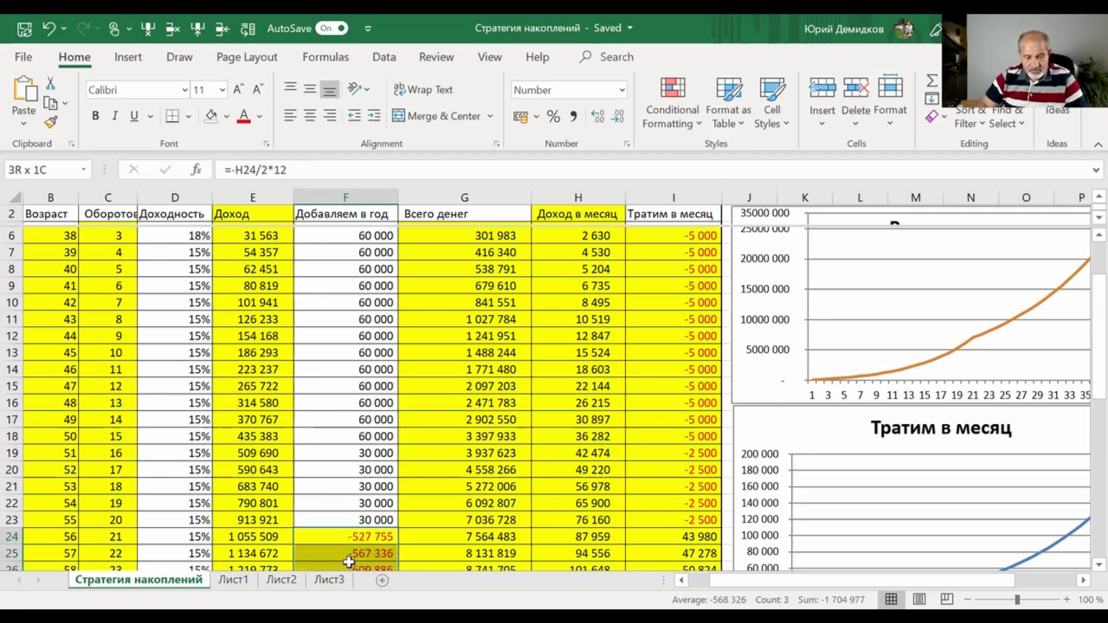
pyautogui.press('Delete')
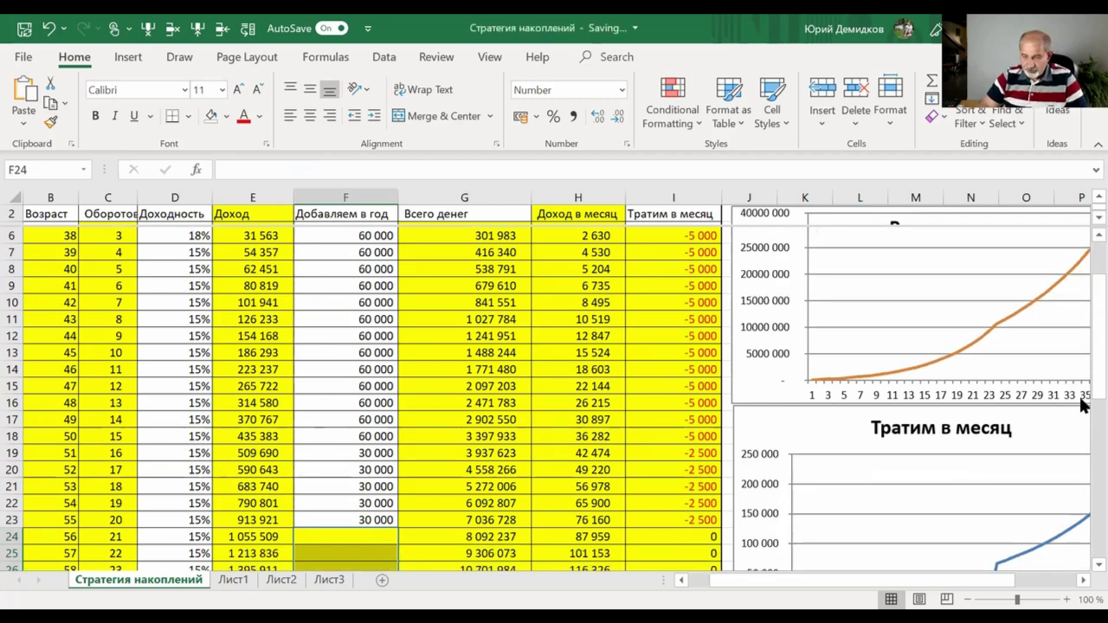
pyautogui.moveTo(1080, 378)
pyautogui.mouseDown()
pyautogui.moveTo(1081, 459)
pyautogui.moveTo(1081, 448)
pyautogui.mouseUp()
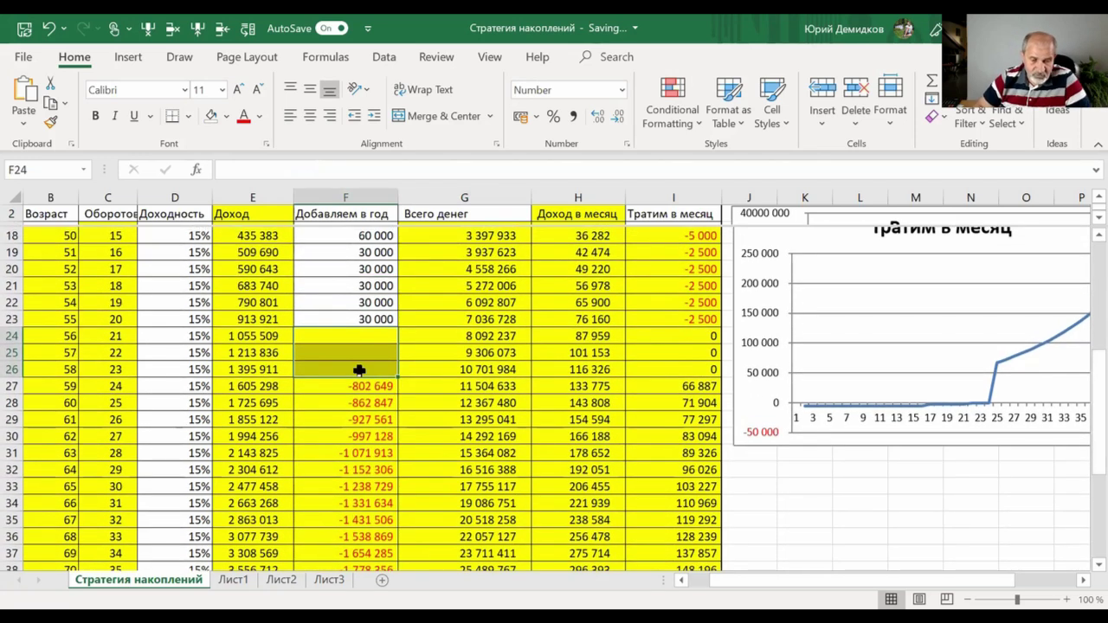
pyautogui.click(211, 115)
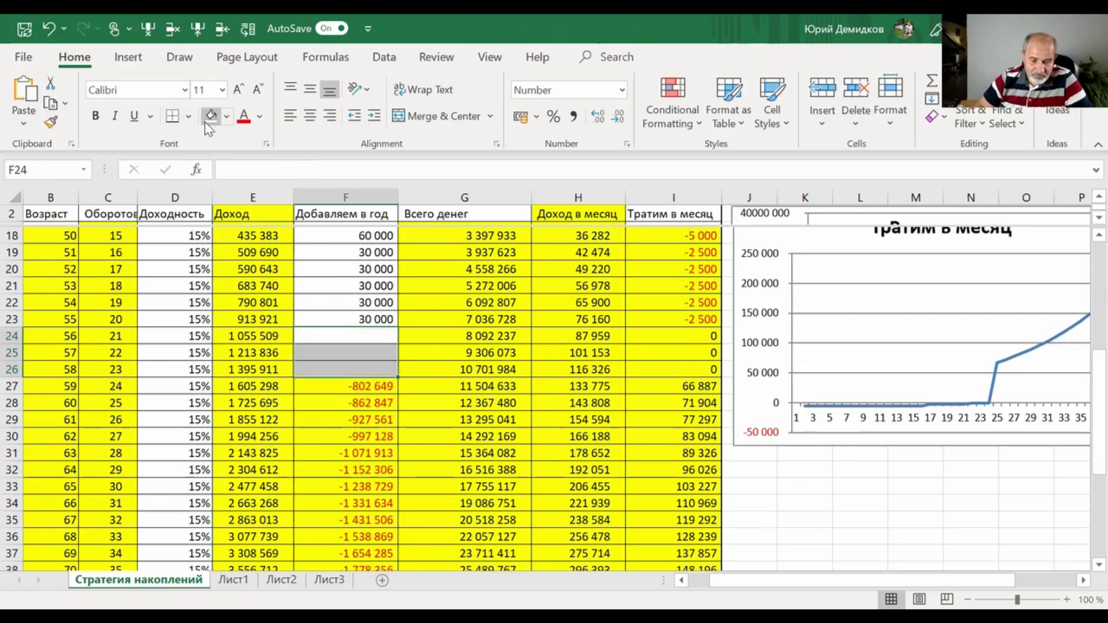
# - Inspect the formulas in F27, E27, G26 and I27 after the change
pyautogui.click(325, 390)
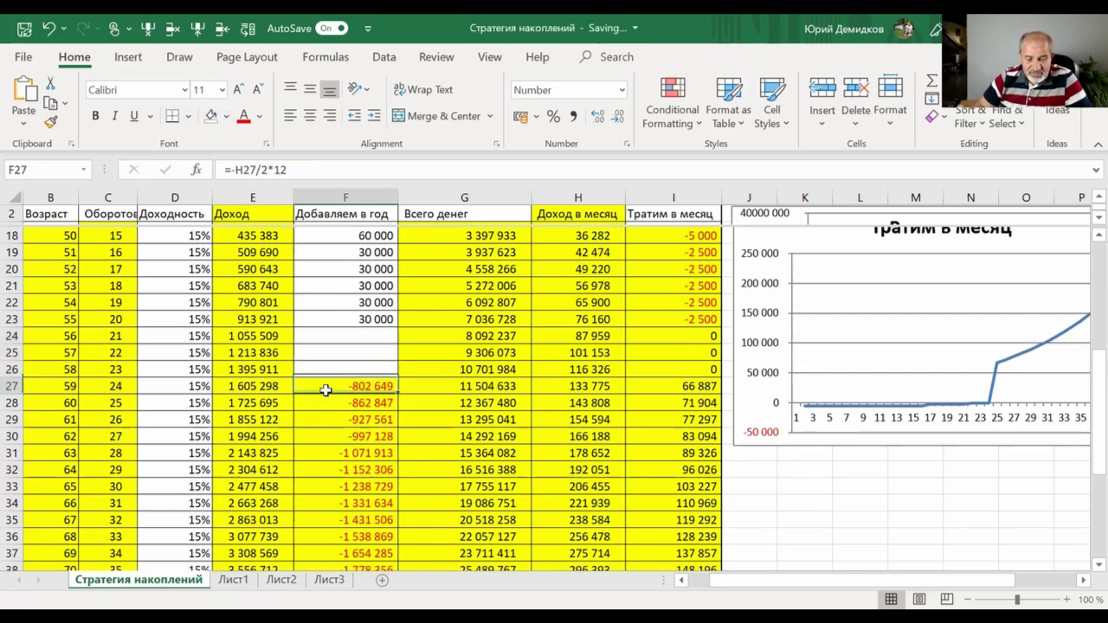
pyautogui.click(262, 388)
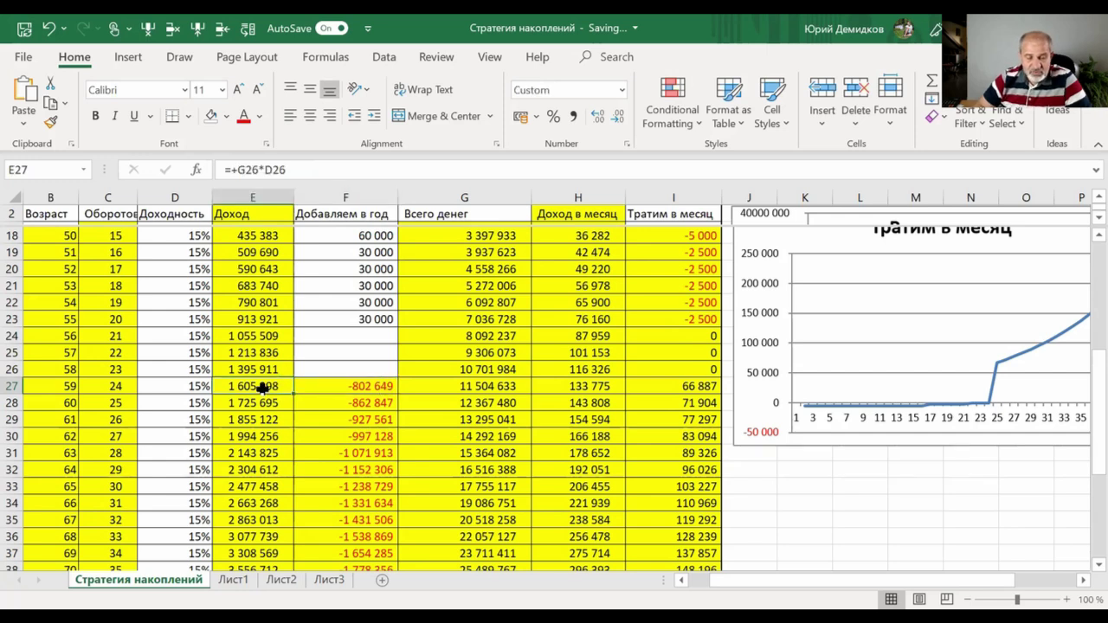
pyautogui.click(468, 370)
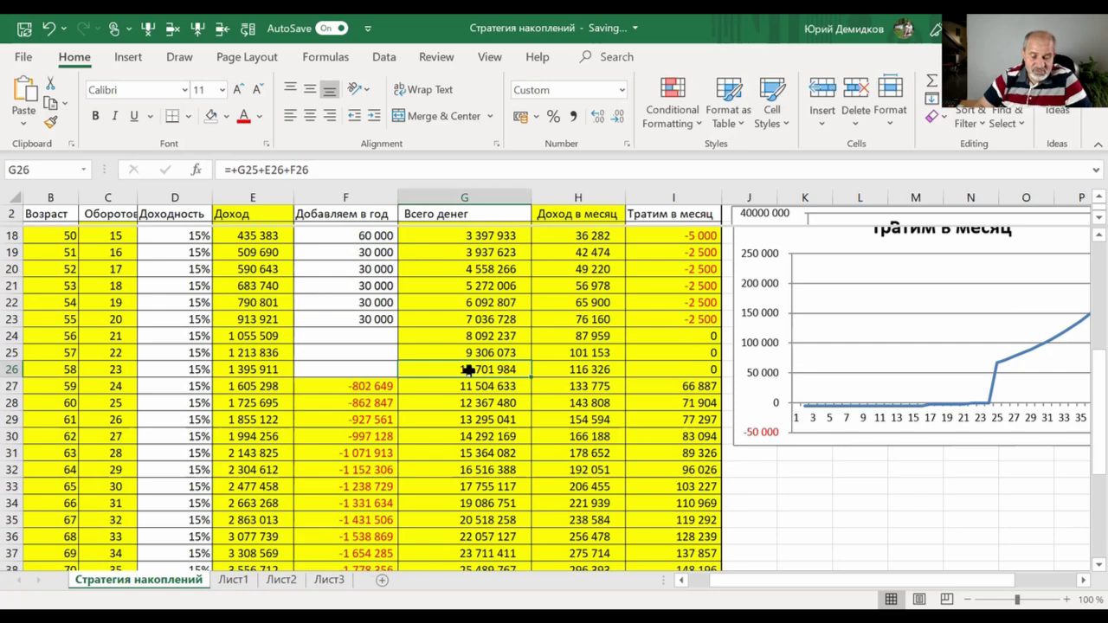
pyautogui.click(244, 387)
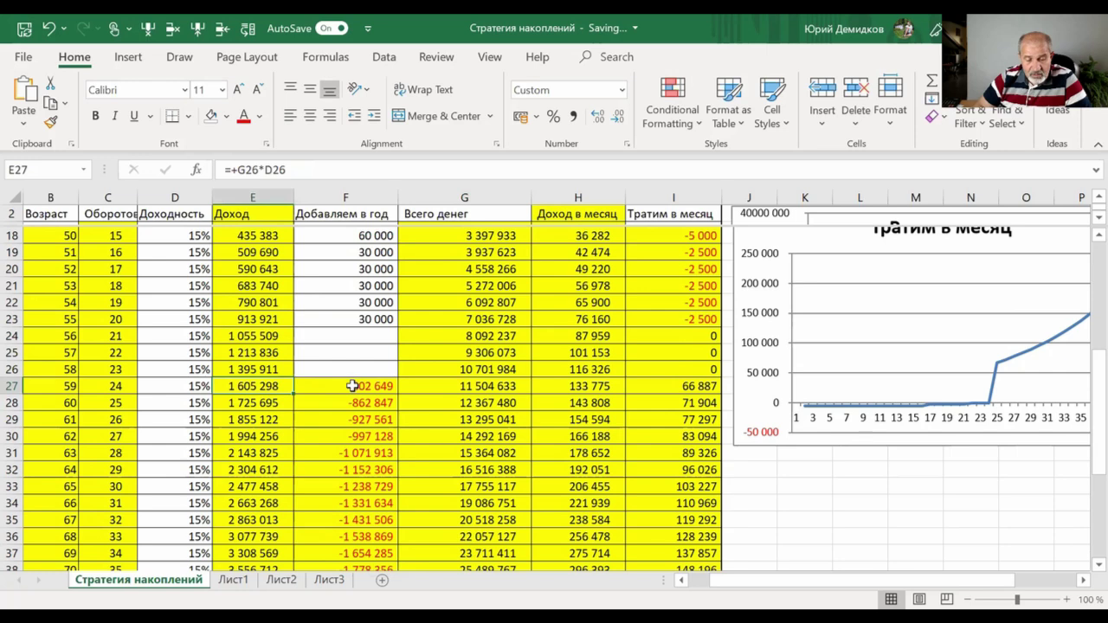
pyautogui.click(352, 387)
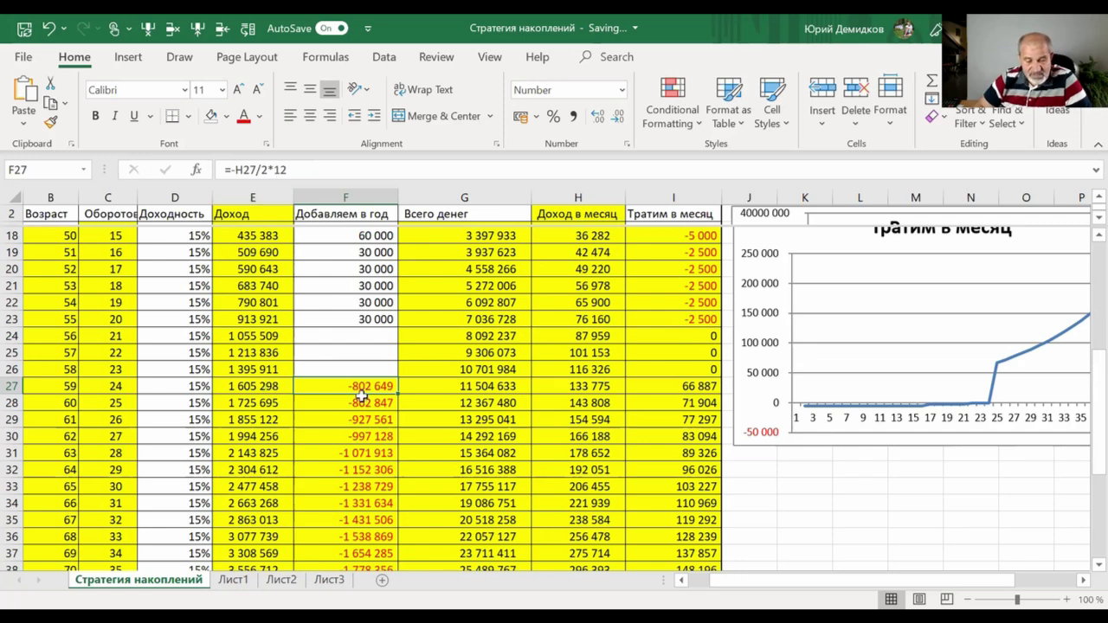
pyautogui.click(639, 387)
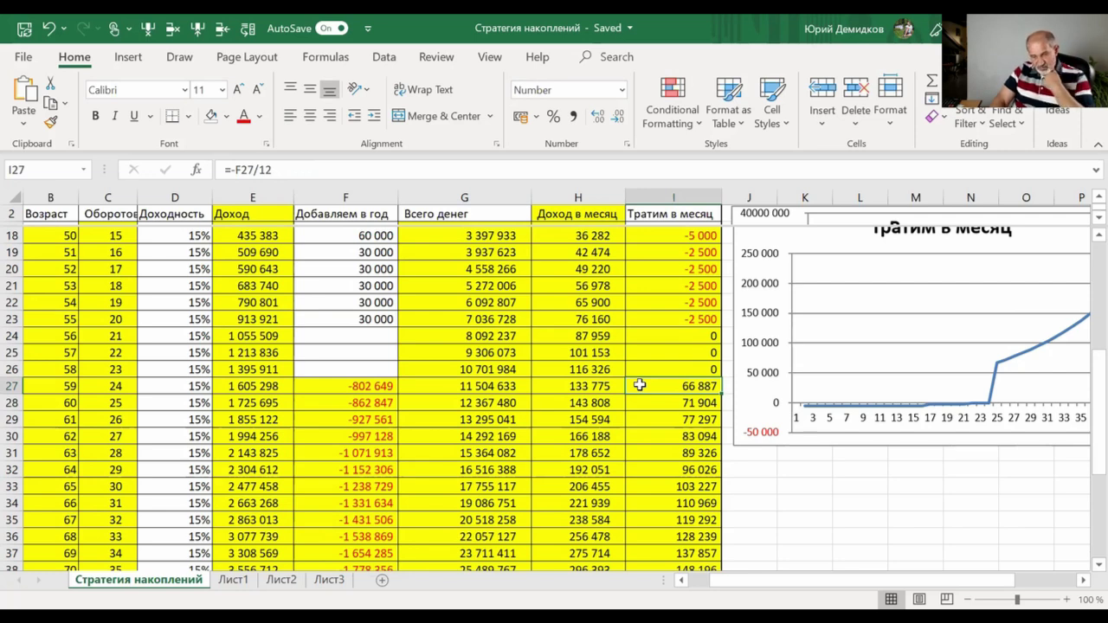
pyautogui.press('Down')
pyautogui.press('Down')
pyautogui.press('Down')
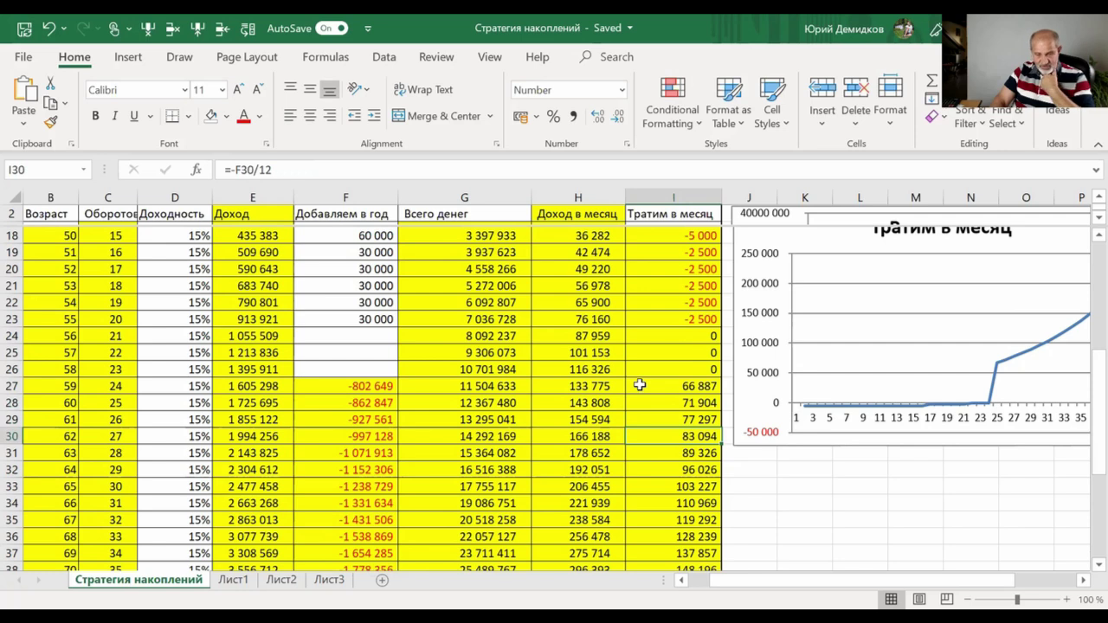
pyautogui.press('Down')
pyautogui.press('Down')
pyautogui.press('Down')
pyautogui.press('Down')
pyautogui.press('Down')
pyautogui.press('Down')
pyautogui.press('Down')
pyautogui.press('Down')
pyautogui.press('Down')
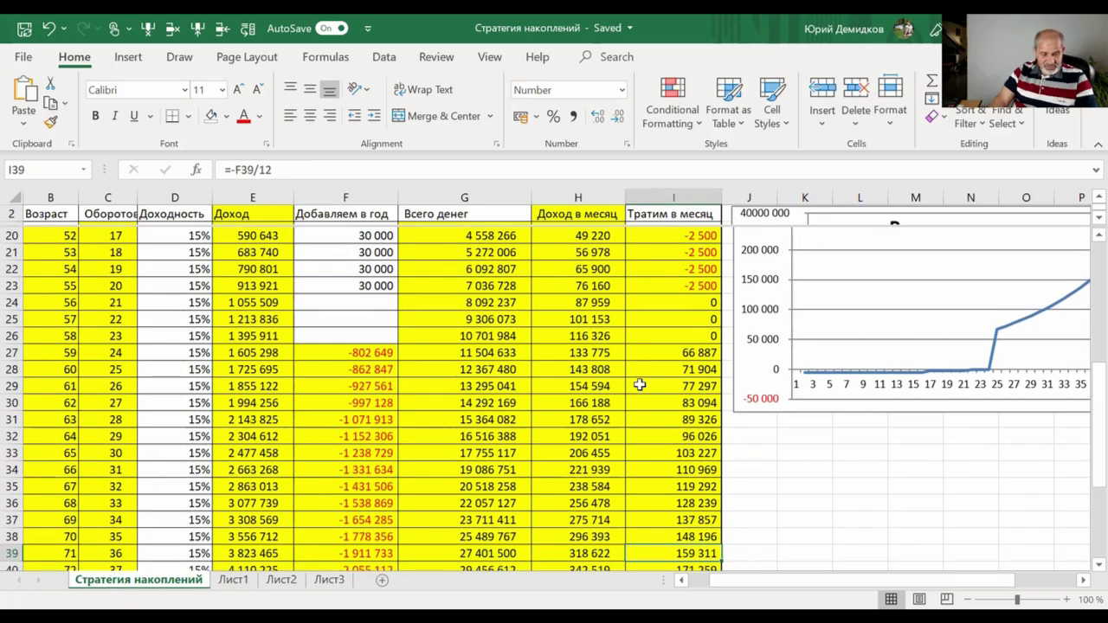
pyautogui.press('Up')
pyautogui.press('Up')
pyautogui.press('Up')
pyautogui.press('Up')
pyautogui.press('Up')
pyautogui.press('Up')
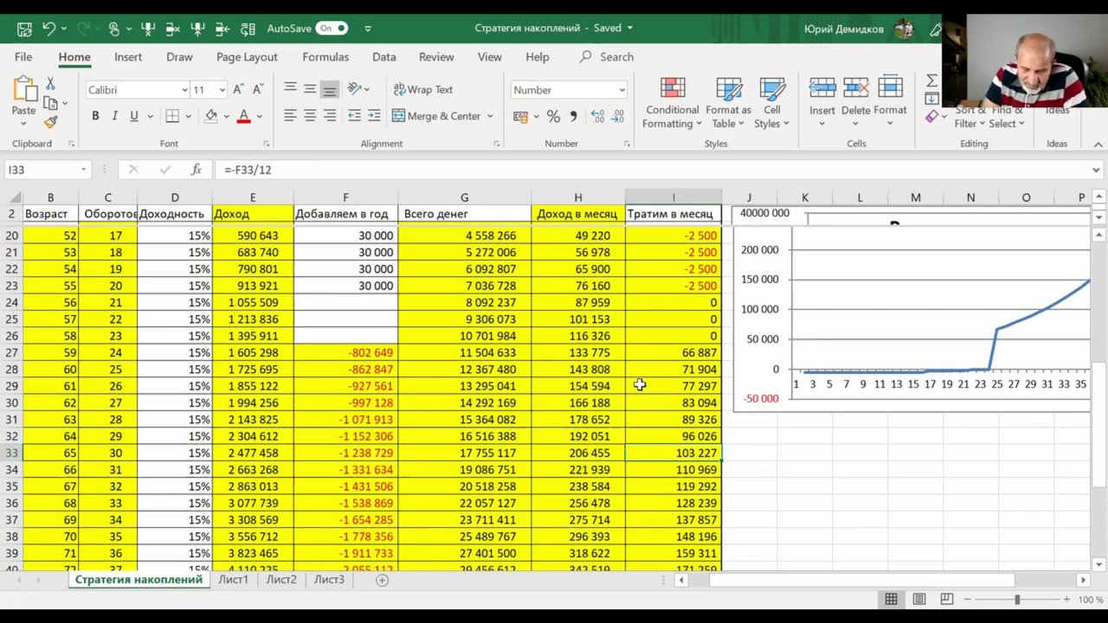
pyautogui.press('Left')
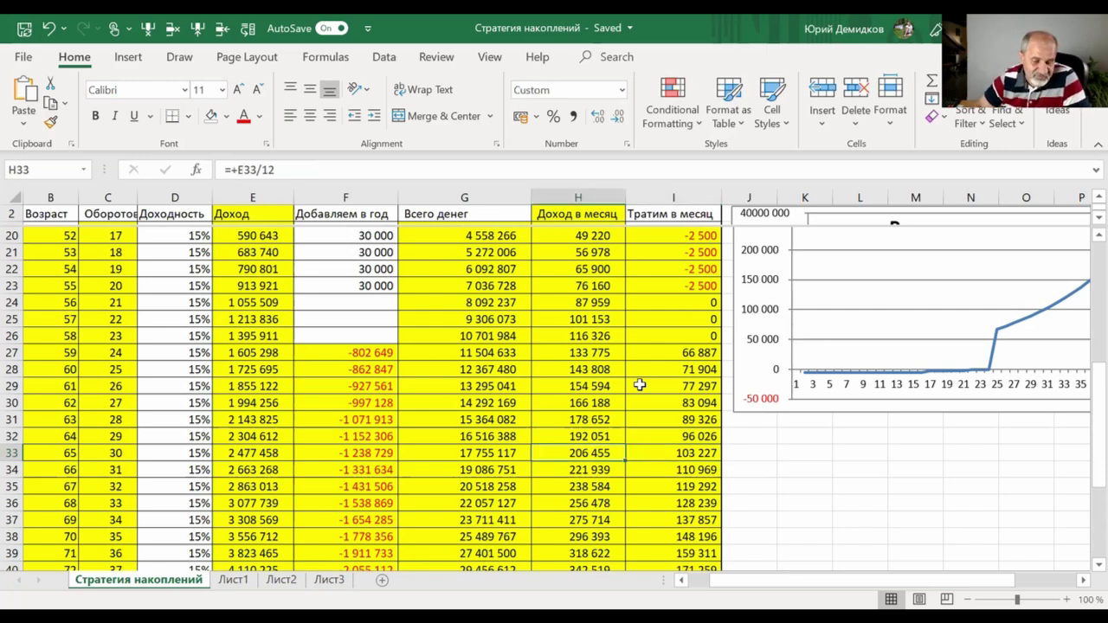
pyautogui.press('Right')
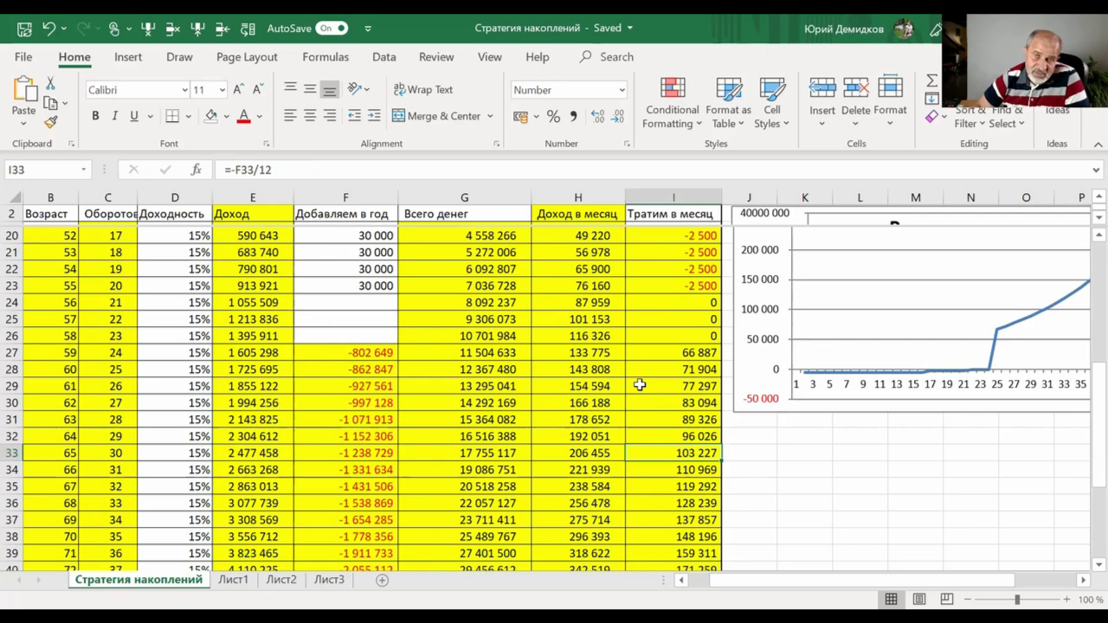
pyautogui.press('Down')
pyautogui.press('Up')
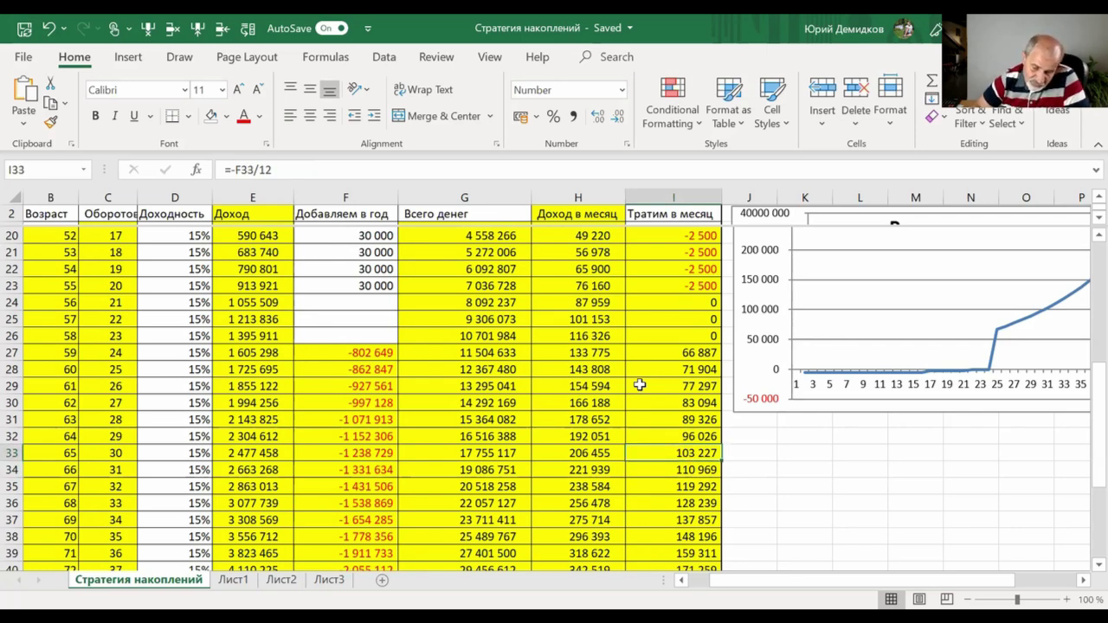
pyautogui.press('Down')
pyautogui.press('Down')
pyautogui.press('Down')
pyautogui.press('Down')
pyautogui.press('Down')
pyautogui.press('Down')
pyautogui.press('Down')
pyautogui.press('Down')
pyautogui.press('Down')
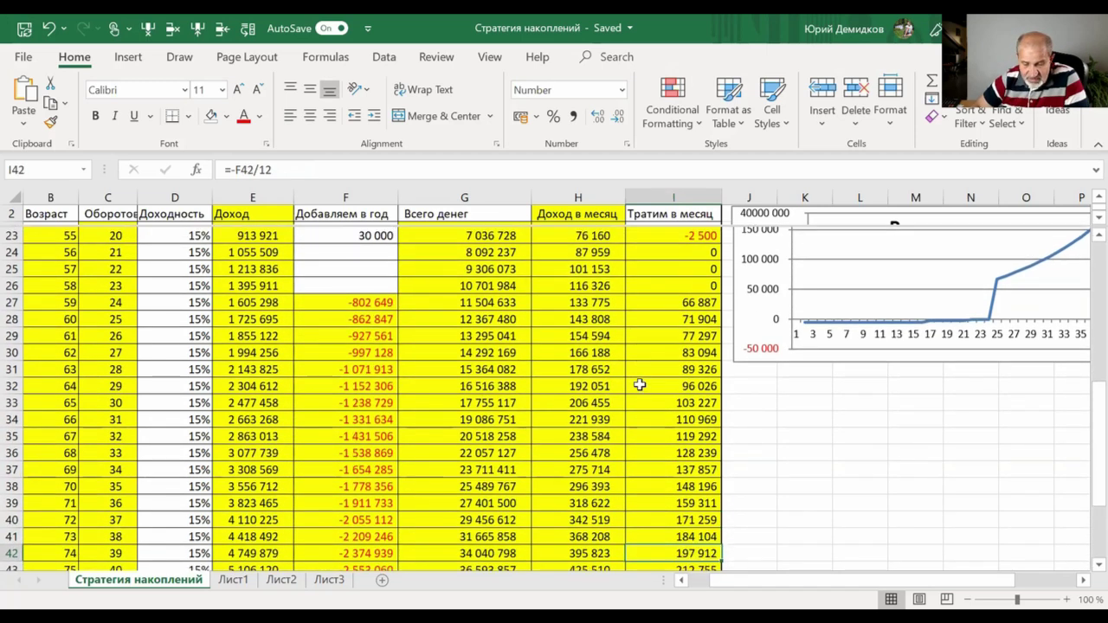
pyautogui.press('Down')
pyautogui.press('Down')
pyautogui.press('Down')
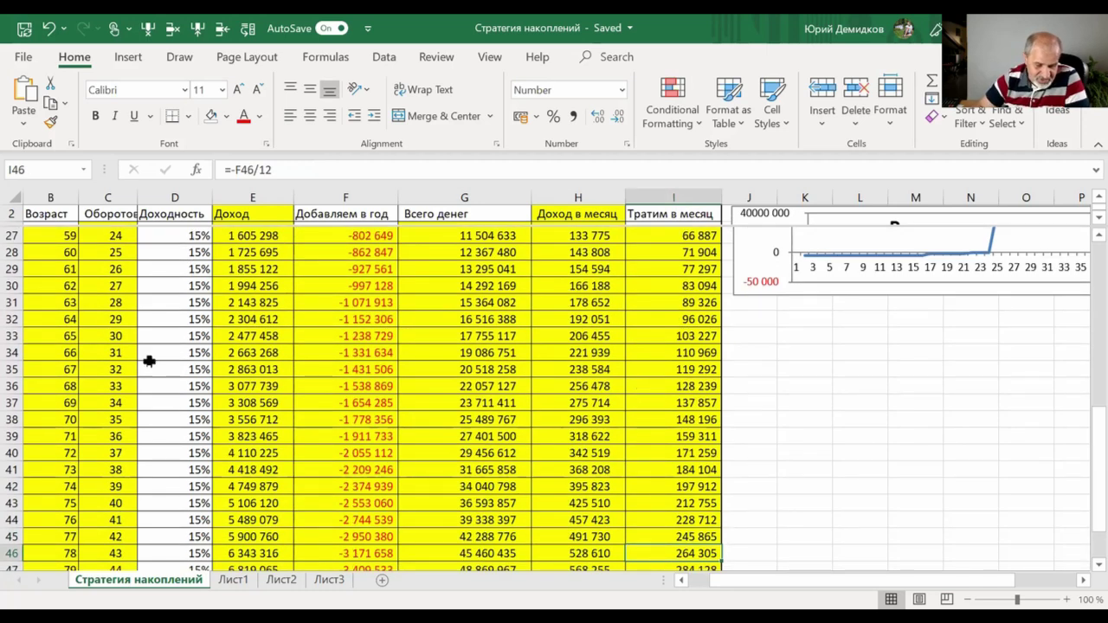
pyautogui.click(357, 506)
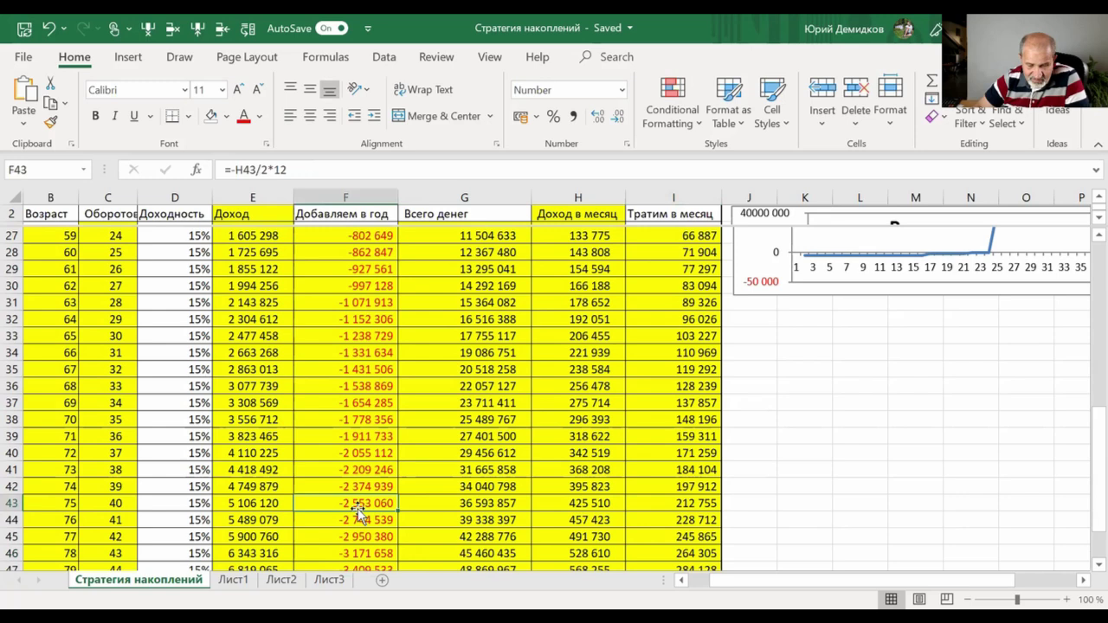
pyautogui.click(606, 505)
pyautogui.press('Down')
pyautogui.press('Down')
pyautogui.press('Down')
pyautogui.press('Down')
pyautogui.press('Down')
pyautogui.press('Down')
pyautogui.press('Down')
pyautogui.press('Up')
pyautogui.press('Up')
pyautogui.press('Up')
pyautogui.press('Up')
pyautogui.press('Up')
pyautogui.press('Up')
pyautogui.press('Up')
pyautogui.press('Up')
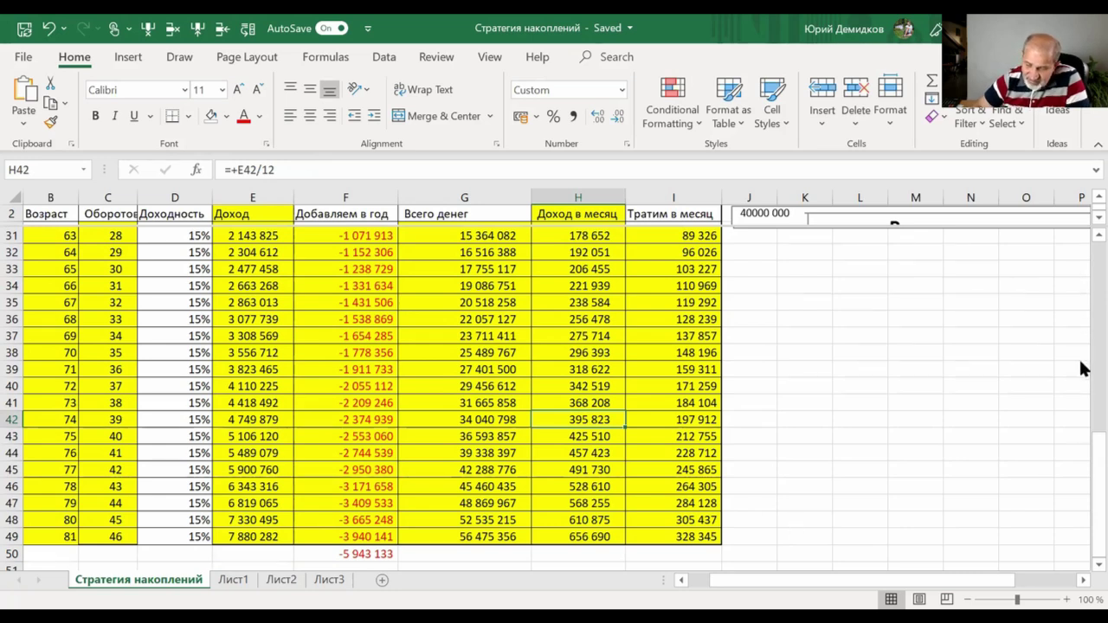
pyautogui.moveTo(1082, 458); pyautogui.dragTo(1083, 211)
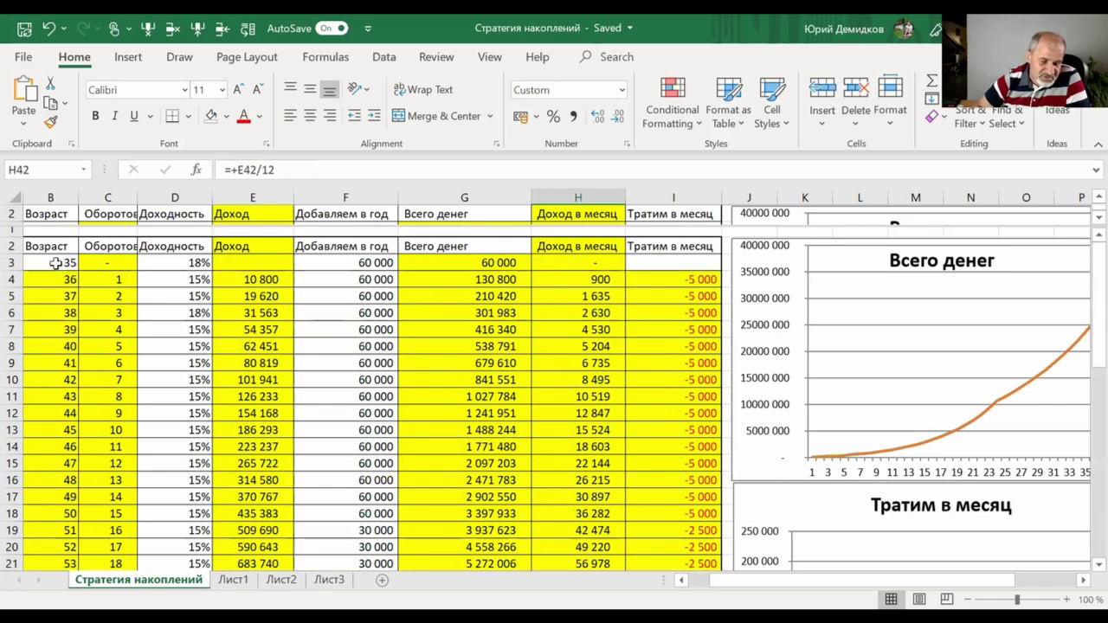
# - Try starting ages 56 and 35 in B3 and review the recalculated rows
pyautogui.click(55, 263)
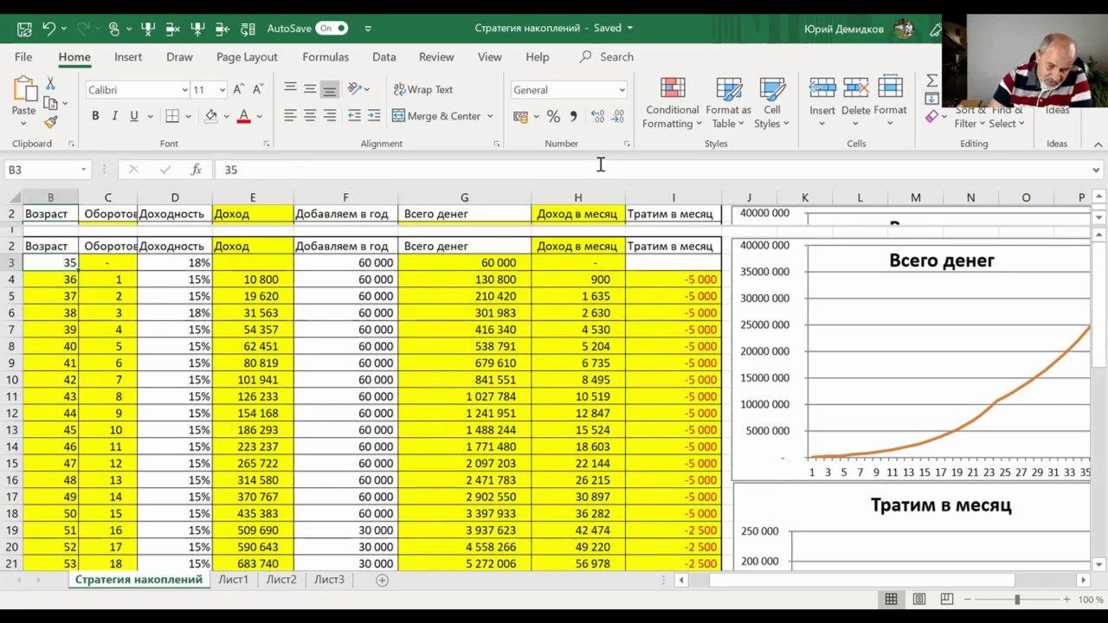
pyautogui.write('56')
pyautogui.press('Tab')
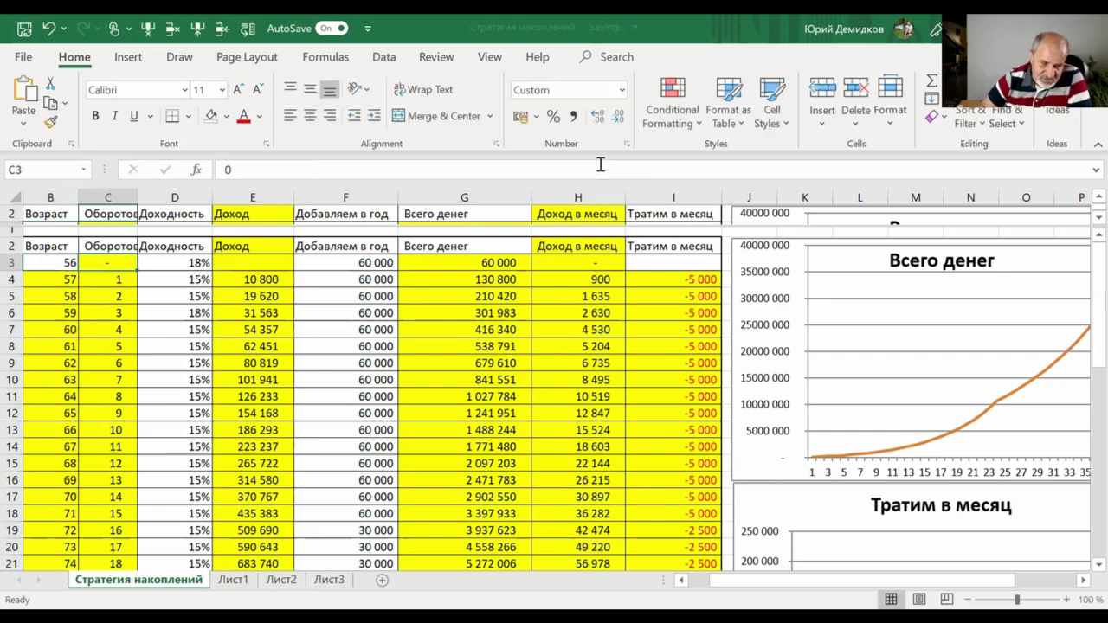
pyautogui.press('Tab')
pyautogui.press('Tab')
pyautogui.press('Tab')
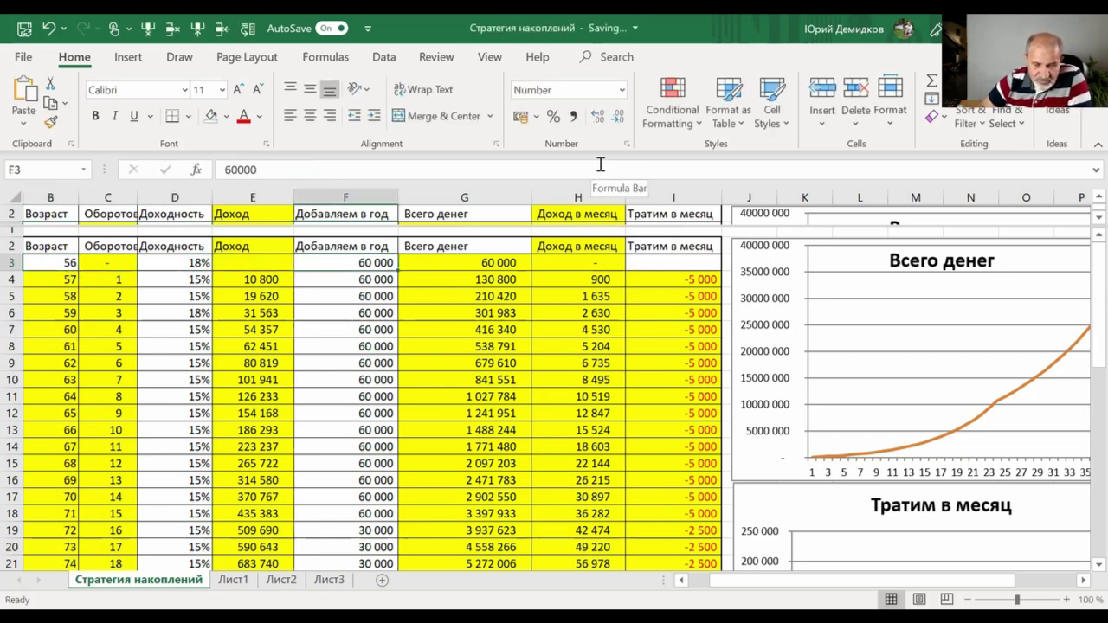
pyautogui.press('Left')
pyautogui.press('Left')
pyautogui.press('Left')
pyautogui.press('Left')
pyautogui.write('35')
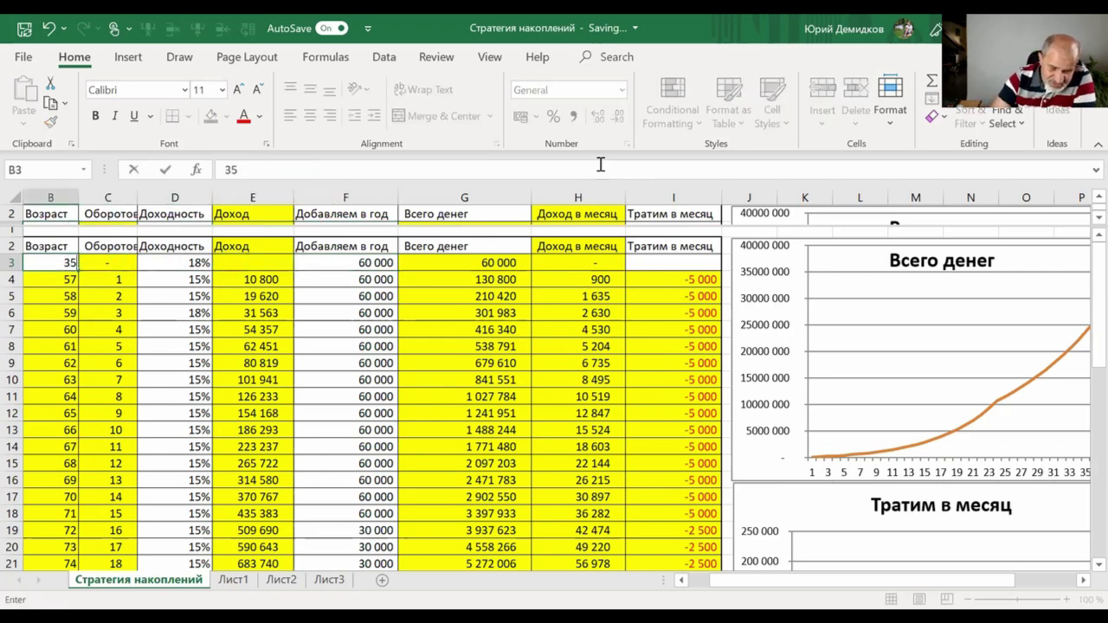
pyautogui.press('Tab')
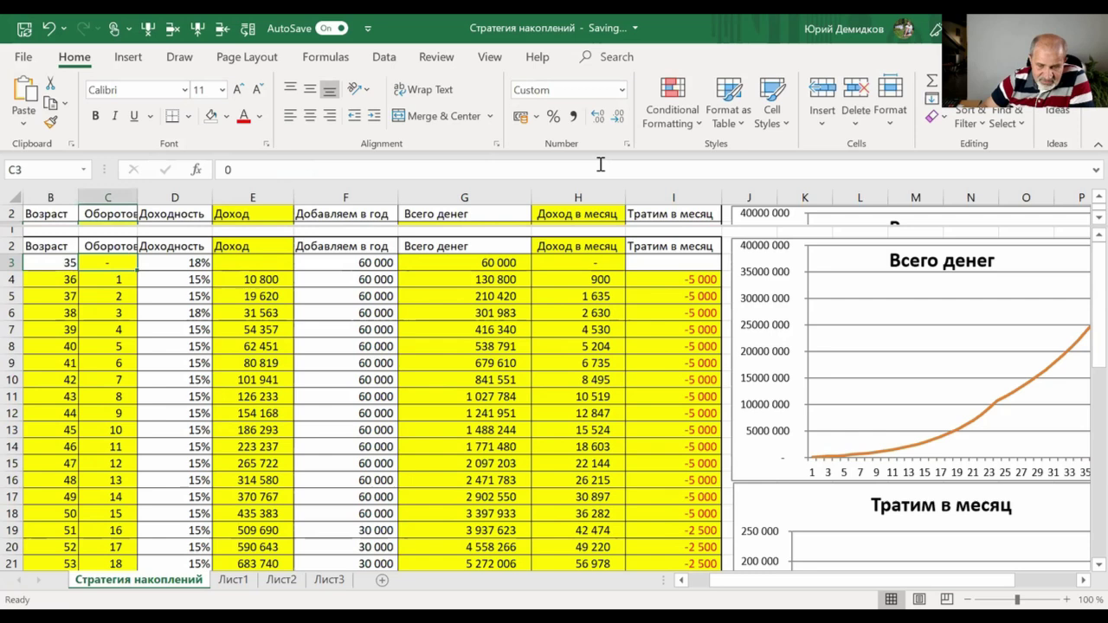
pyautogui.press('Left')
pyautogui.press('Down')
# - Try a starting age of 45, then settle on 56 in B3
pyautogui.press('Down')
pyautogui.press('Down')
pyautogui.press('Down')
pyautogui.press('Right')
pyautogui.press('Right')
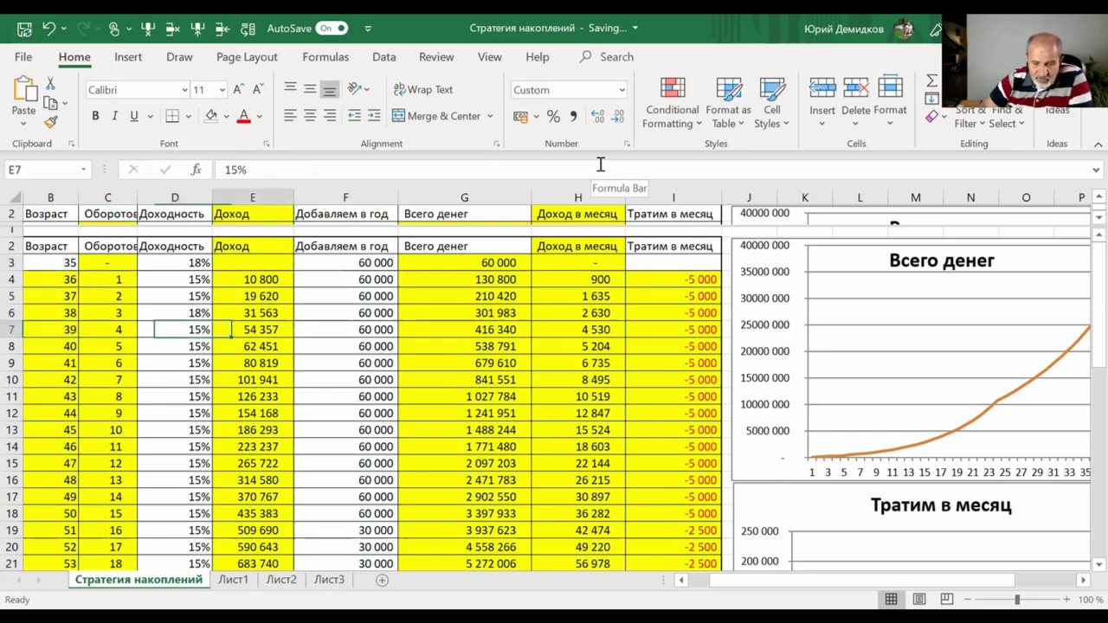
pyautogui.press('Right')
pyautogui.press('Right')
pyautogui.press('Right')
pyautogui.press('Left')
pyautogui.press('Left')
pyautogui.press('Right')
pyautogui.press('Down')
pyautogui.press('Down')
pyautogui.press('Down')
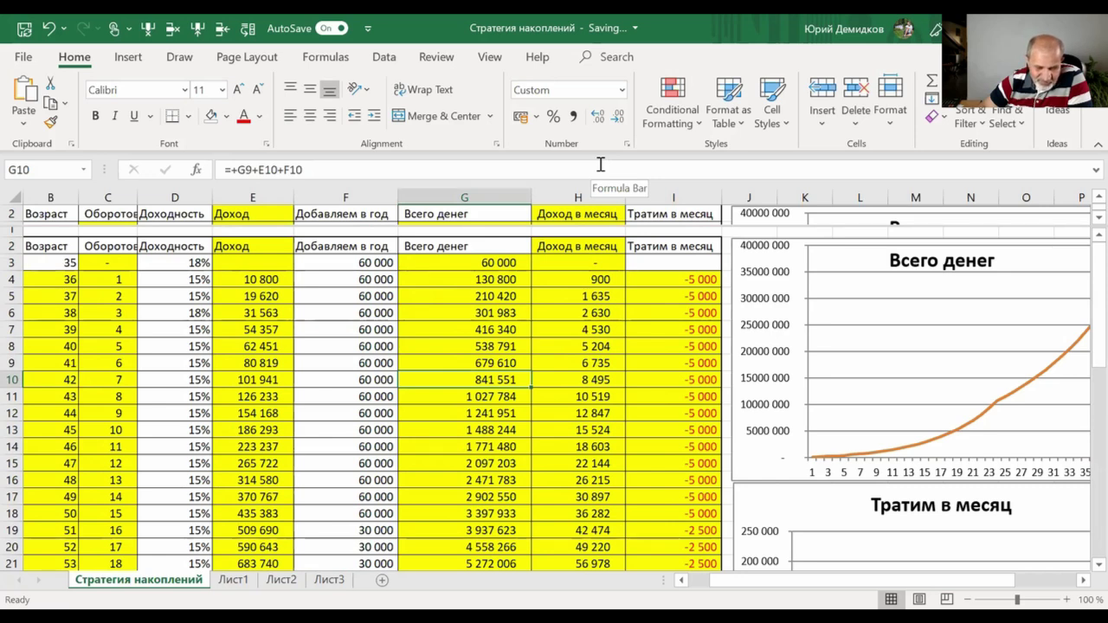
pyautogui.press('Left')
pyautogui.press('Left')
pyautogui.press('Left')
pyautogui.press('Left')
pyautogui.press('Left')
pyautogui.press('Down')
pyautogui.press('Down')
pyautogui.press('Down')
pyautogui.press('Up')
pyautogui.press('Up')
pyautogui.press('Up')
pyautogui.press('Up')
pyautogui.press('Up')
pyautogui.press('Up')
pyautogui.press('Down')
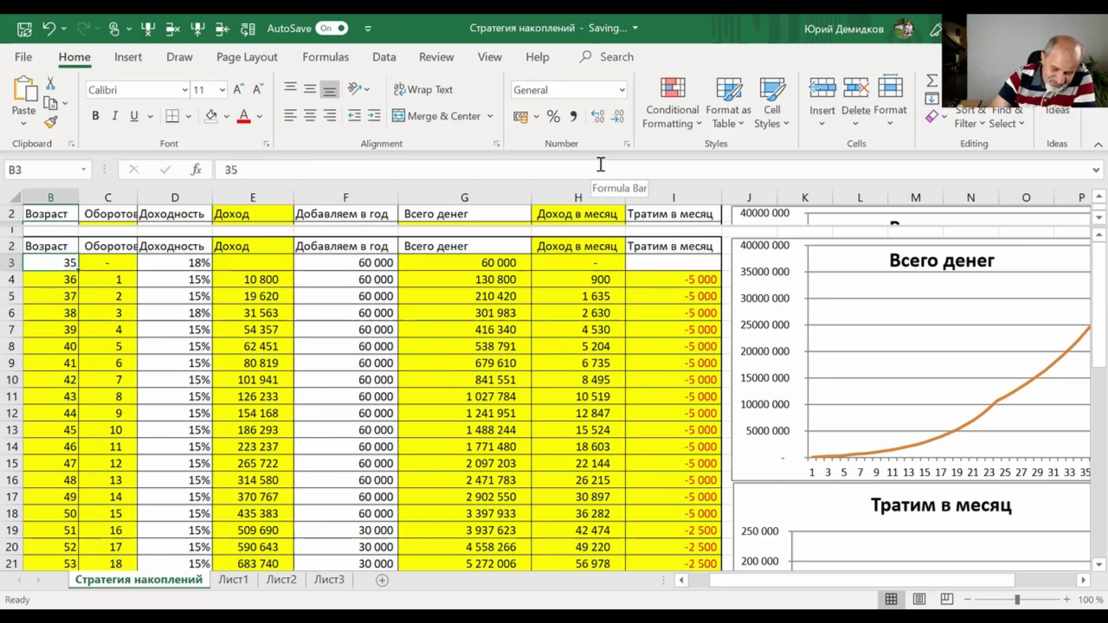
pyautogui.write('45')
pyautogui.press('Tab')
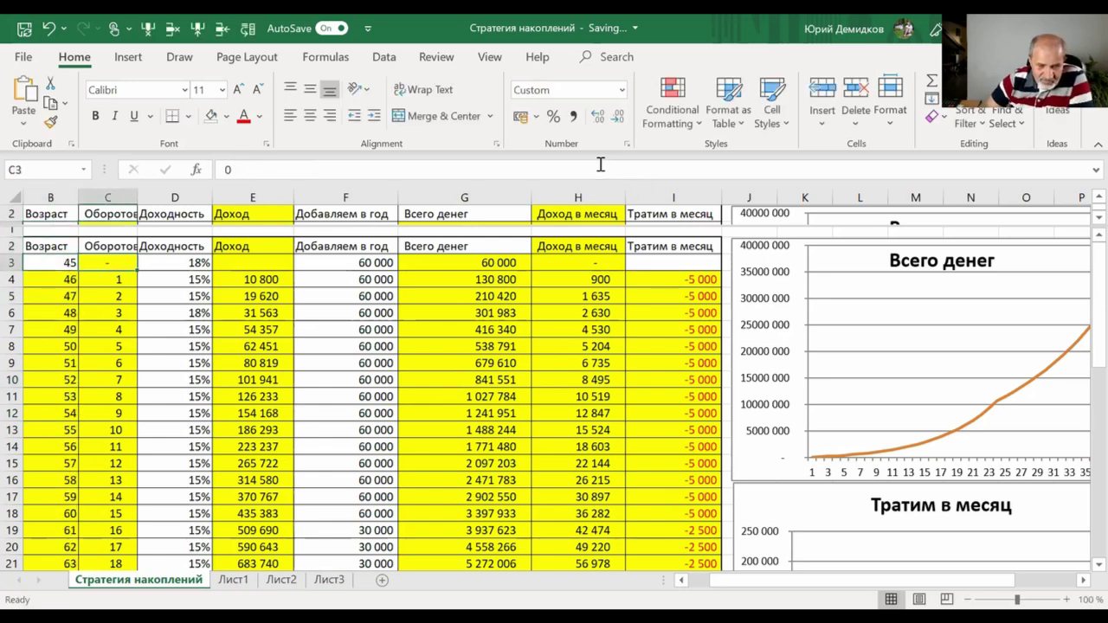
pyautogui.press('Tab')
pyautogui.press('Tab')
pyautogui.press('Tab')
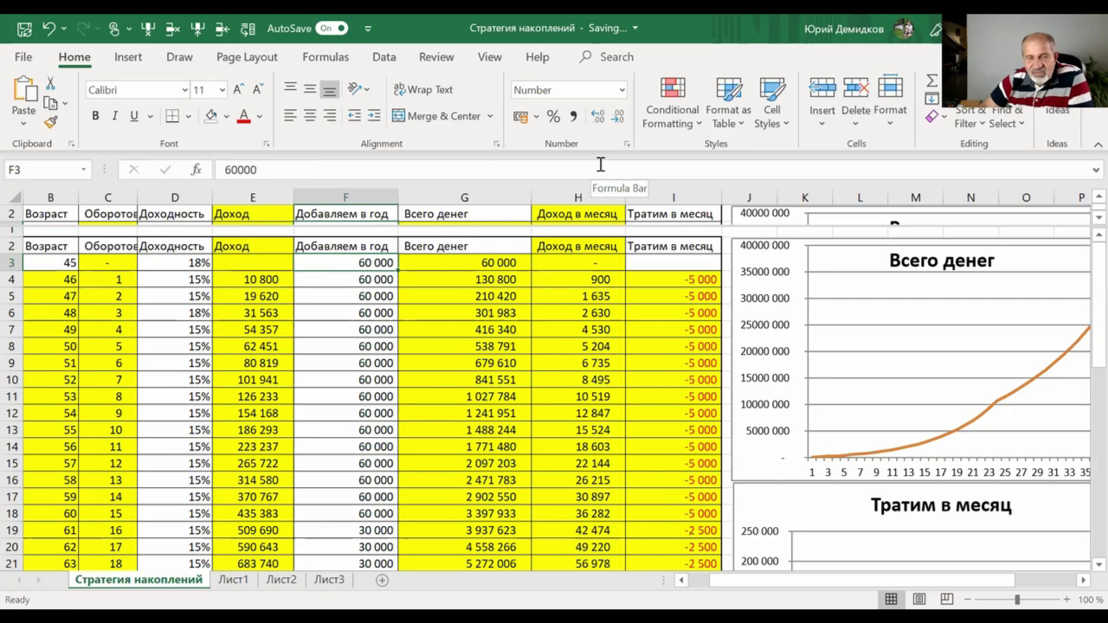
pyautogui.press('Left')
pyautogui.press('Left')
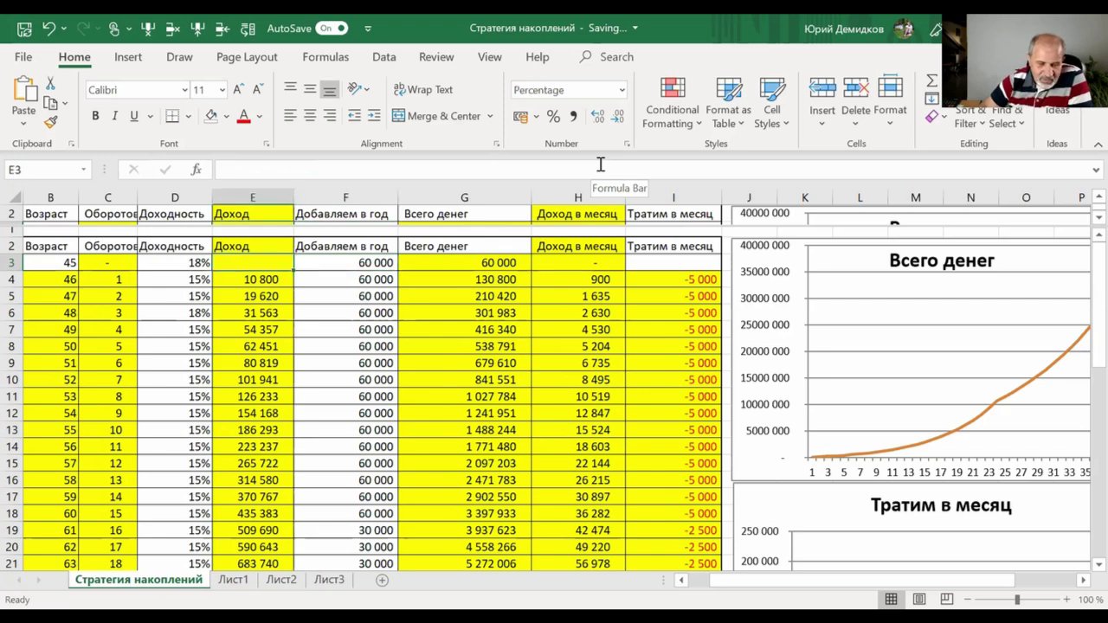
pyautogui.press('Left')
pyautogui.press('Left')
pyautogui.write('56')
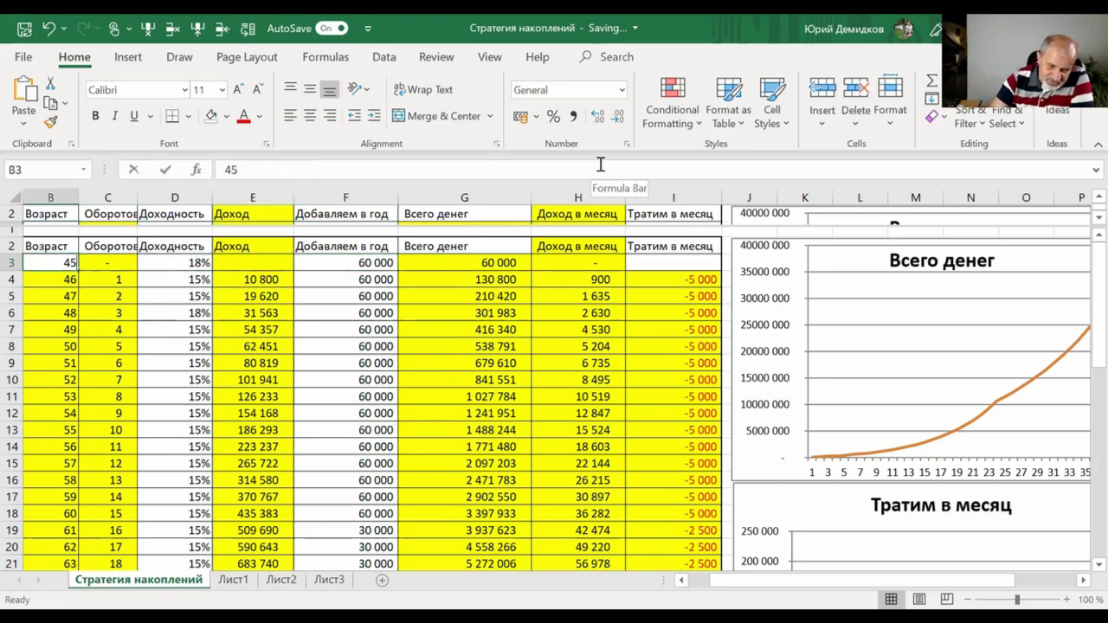
pyautogui.press('Right')
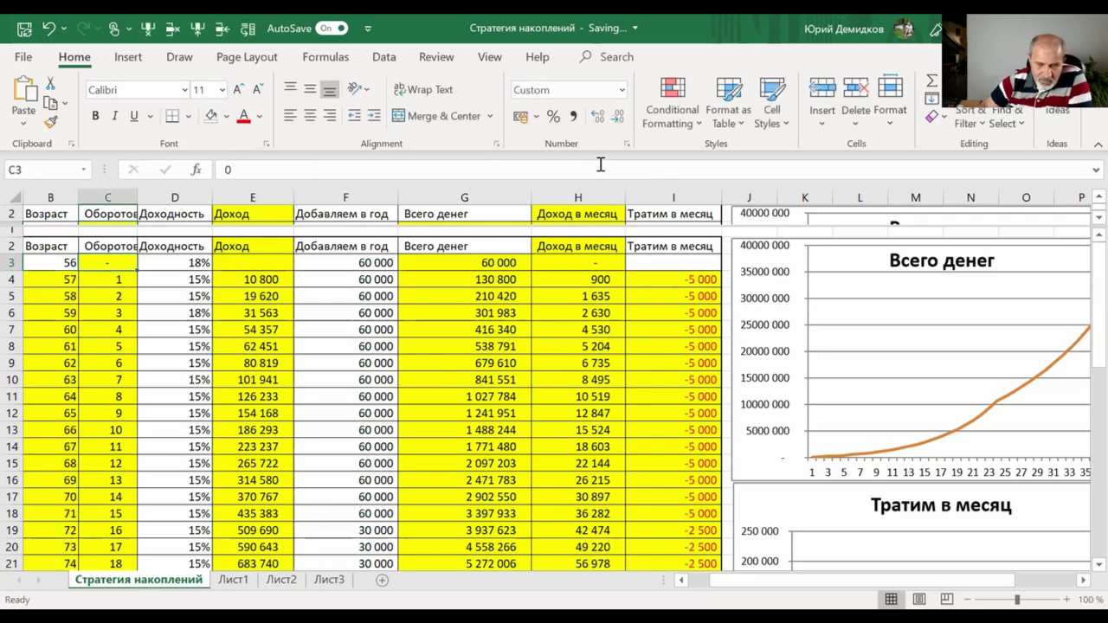
pyautogui.press('Right')
pyautogui.press('Right')
pyautogui.press('Right')
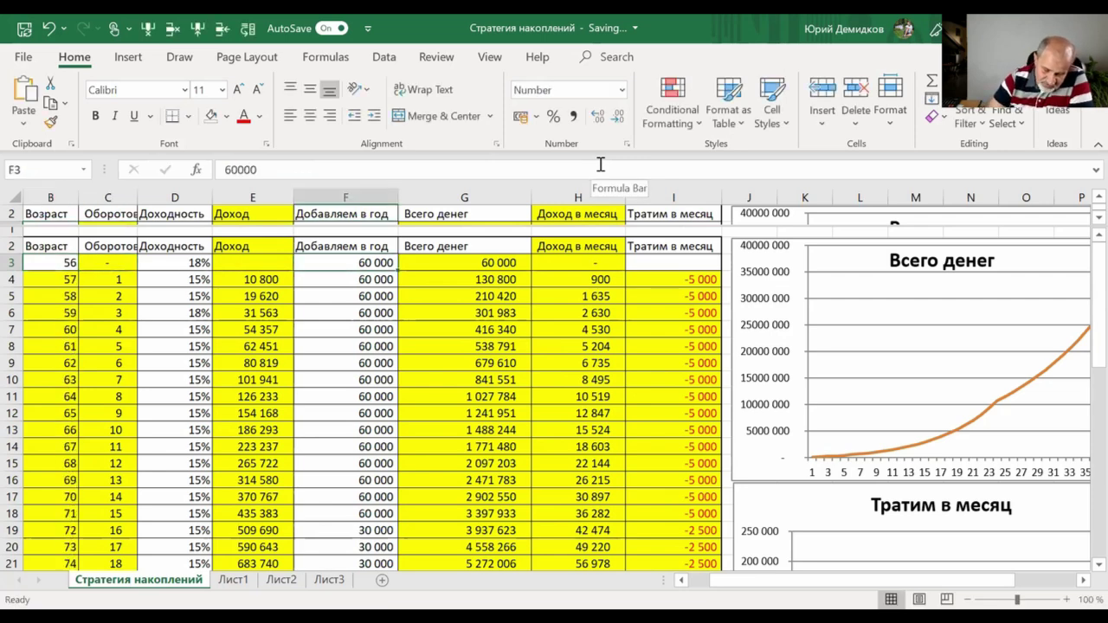
# - Enter 800000 in F3 as the first contribution and check the value
pyautogui.write('8')
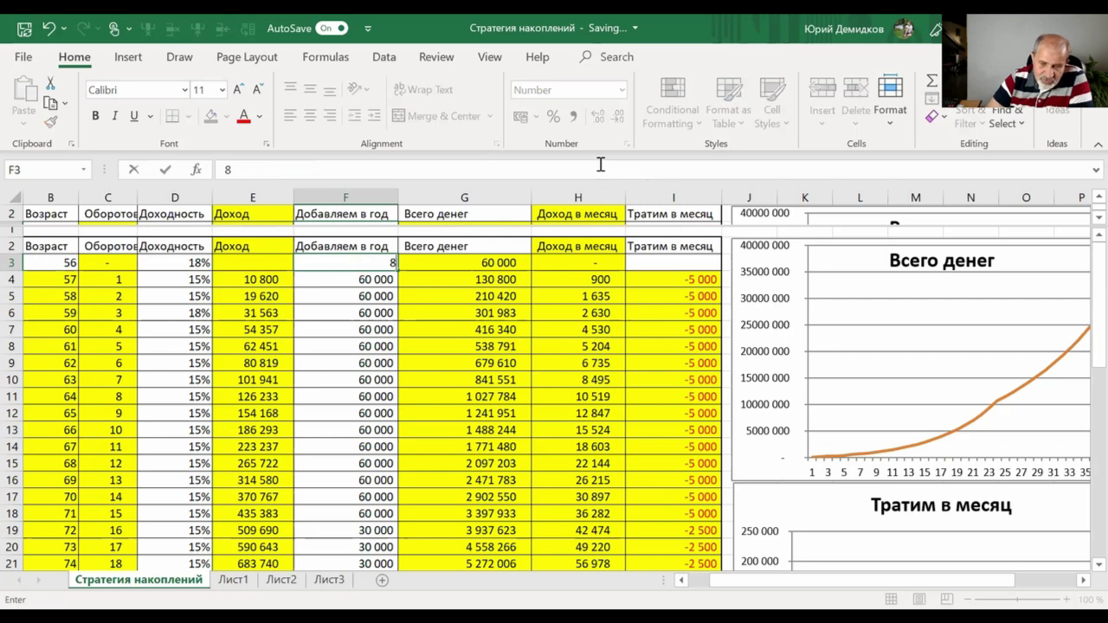
pyautogui.write('00')
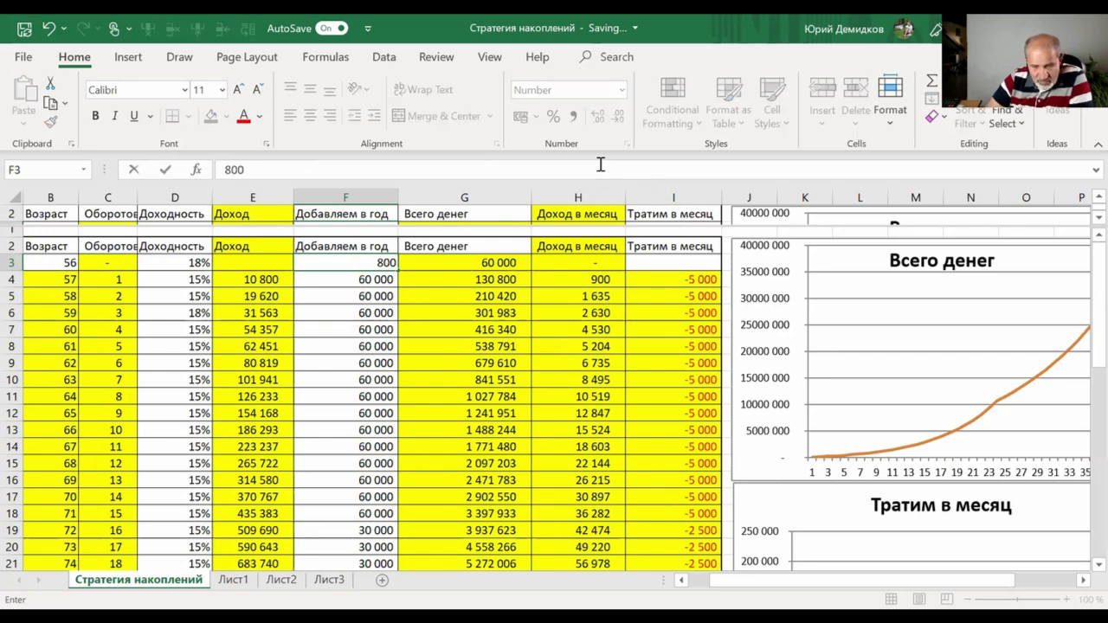
pyautogui.write('000')
pyautogui.press('Tab')
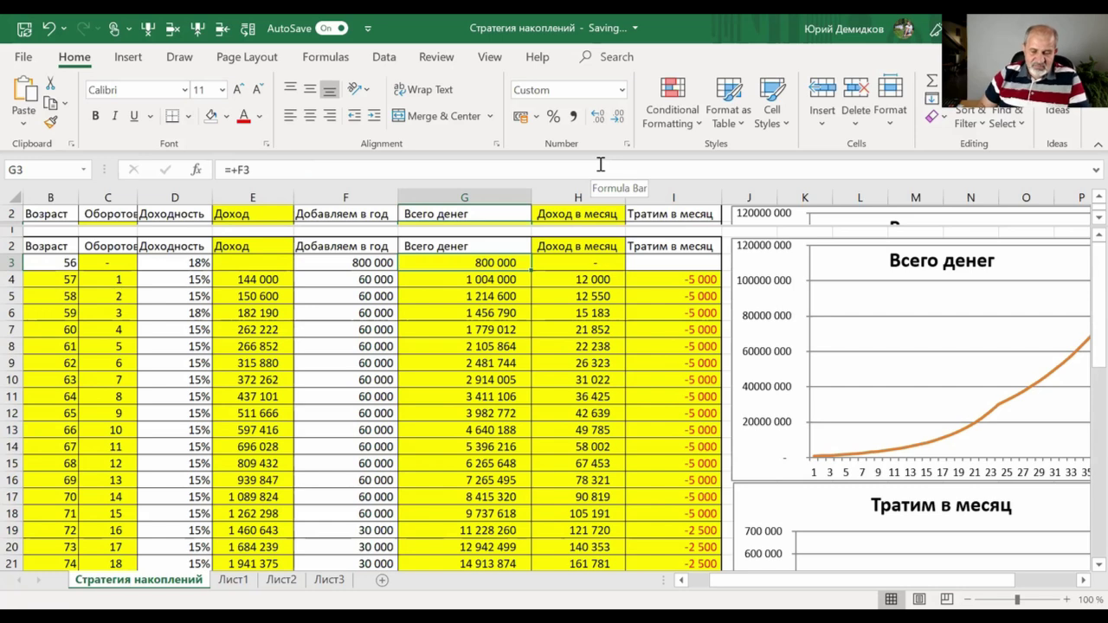
pyautogui.press('Left')
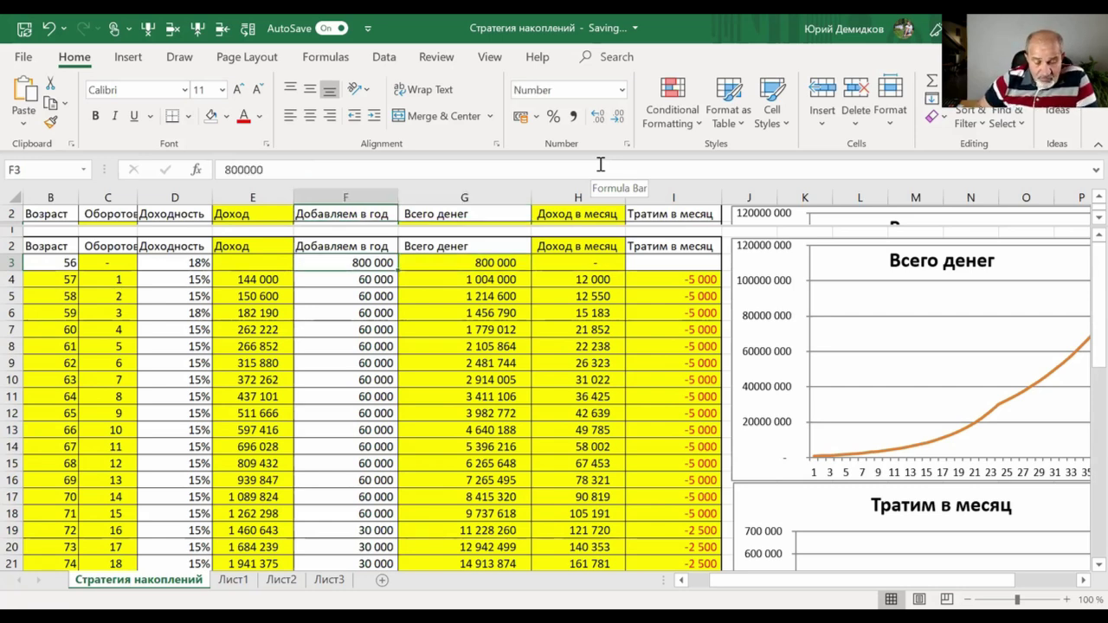
pyautogui.click(340, 279)
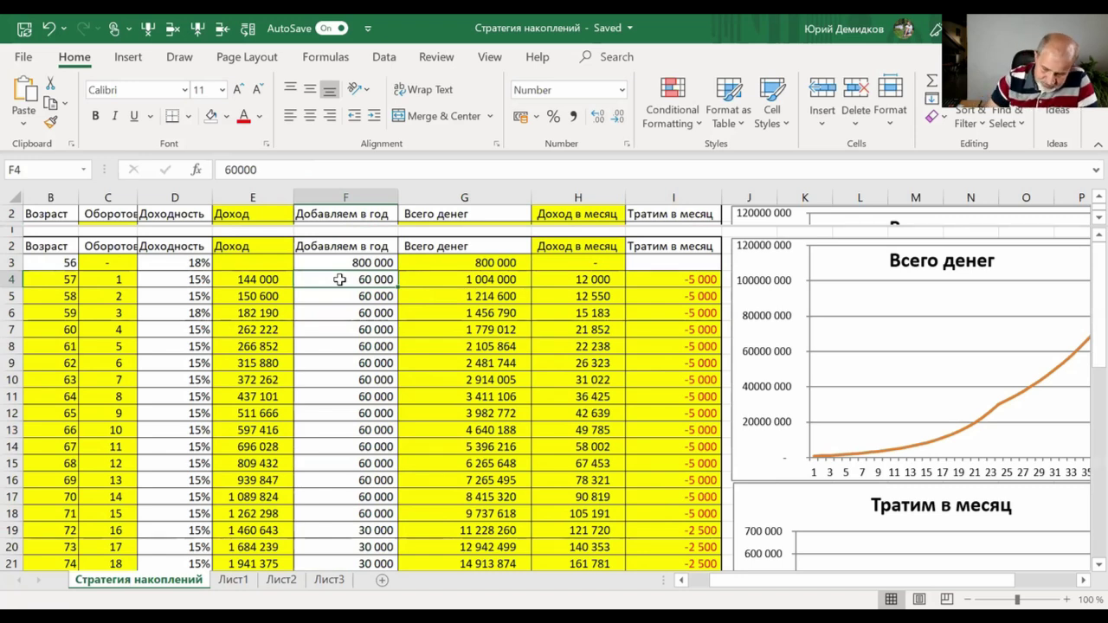
# - Edit the F4 contribution to 660 000, correcting a mistyped leading 9
pyautogui.click(226, 170)
pyautogui.write('9')
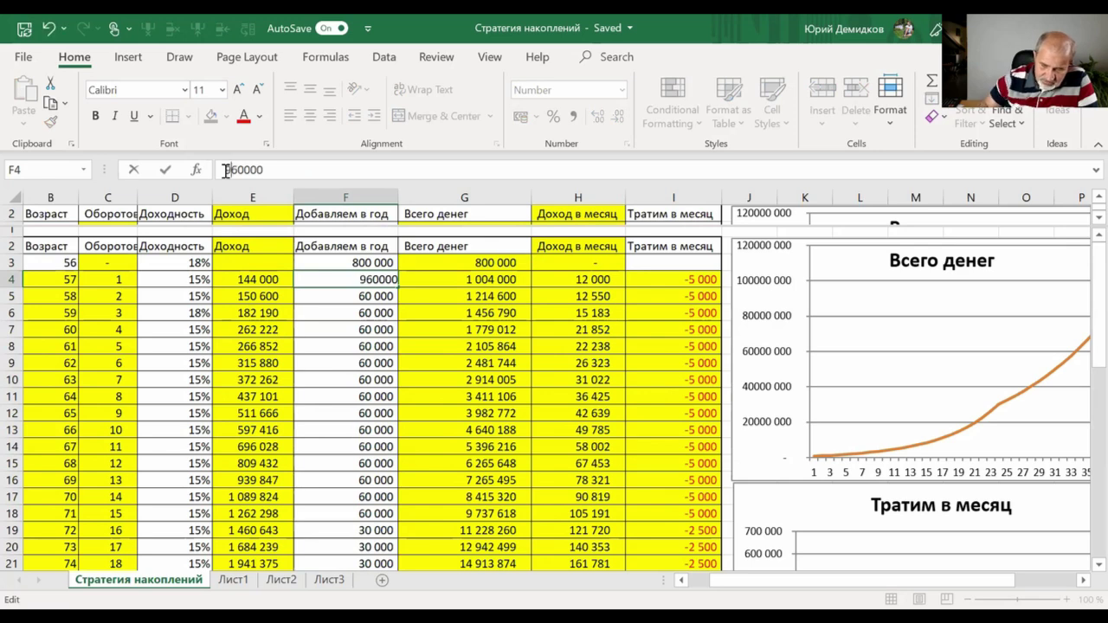
pyautogui.press('Tab')
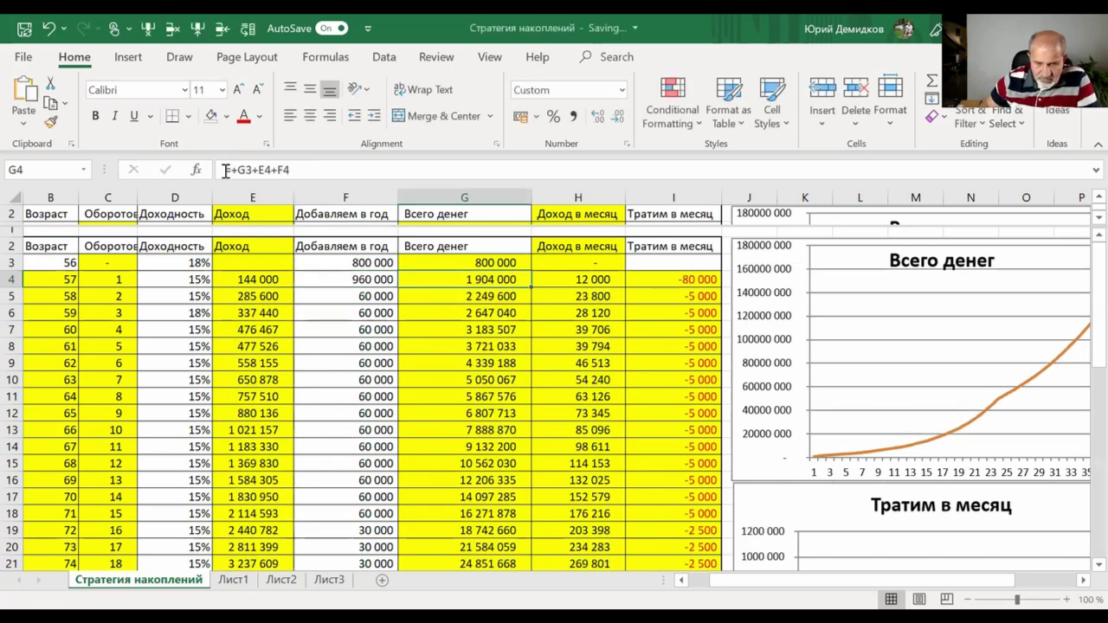
pyautogui.press('Left')
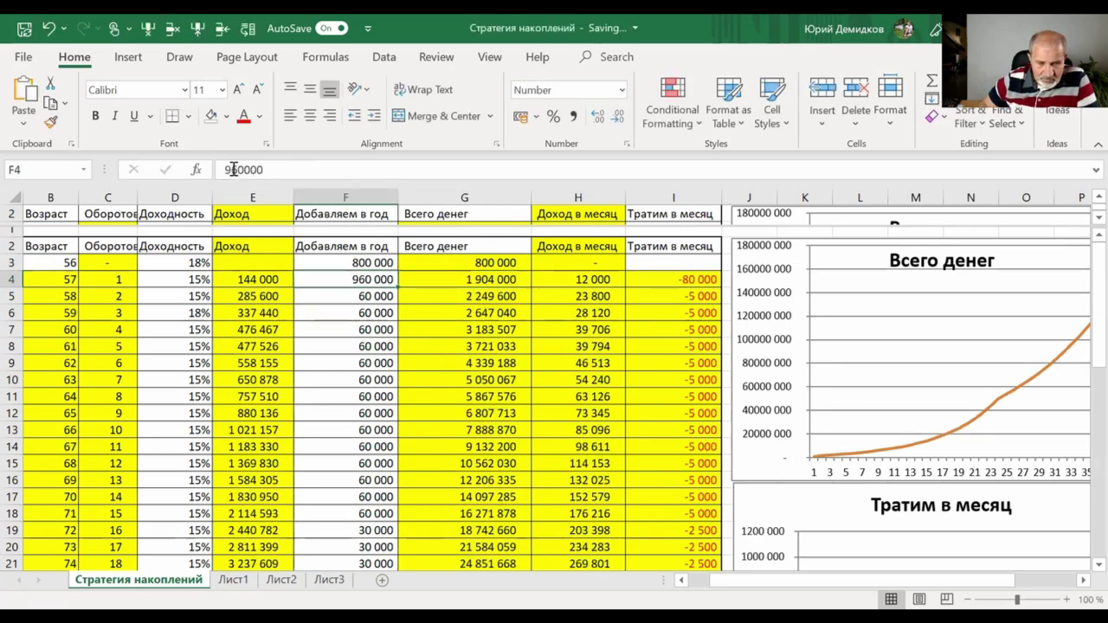
pyautogui.click(234, 170)
pyautogui.press('BackSpace')
pyautogui.write('6')
pyautogui.press('Tab')
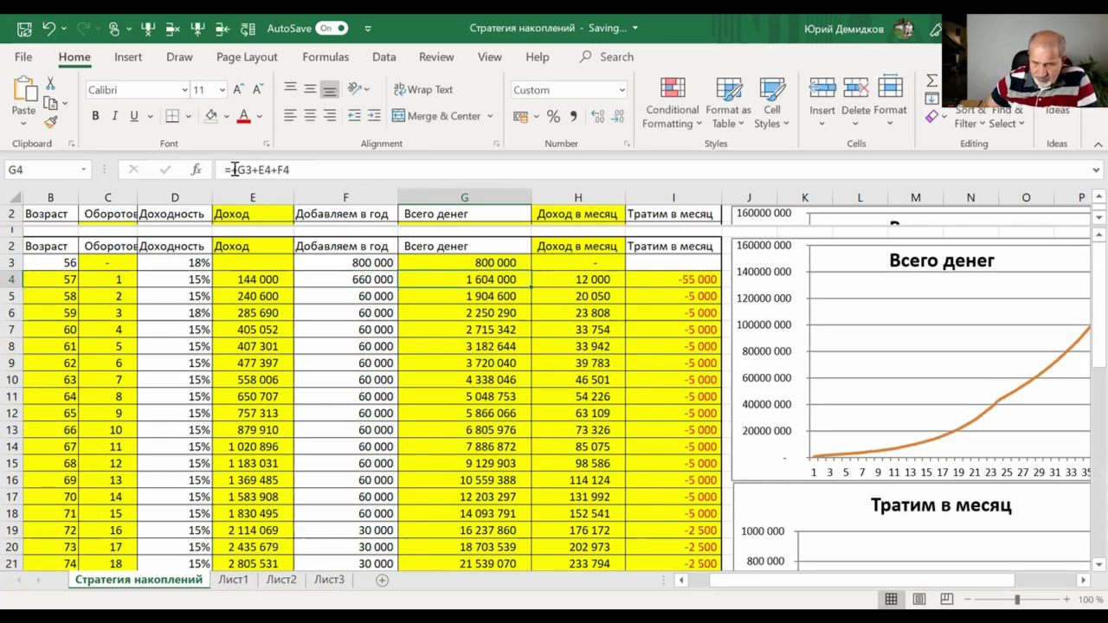
# - Start filling 660 000 down into F5, abandon it, and begin editing F5
pyautogui.click(331, 280)
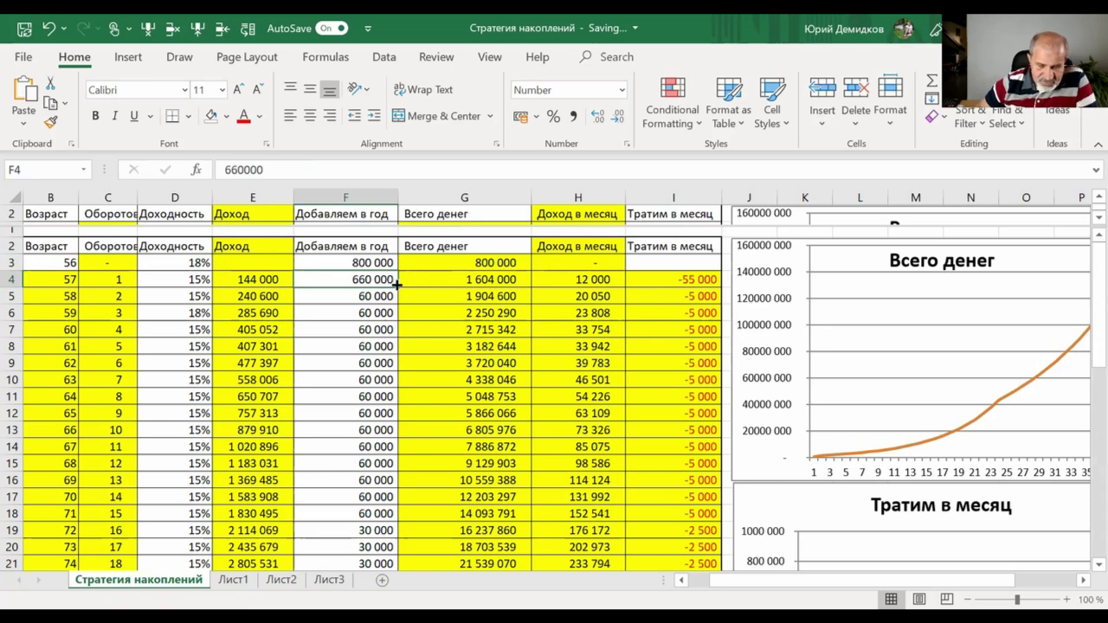
pyautogui.moveTo(399, 288); pyautogui.dragTo(397, 304)
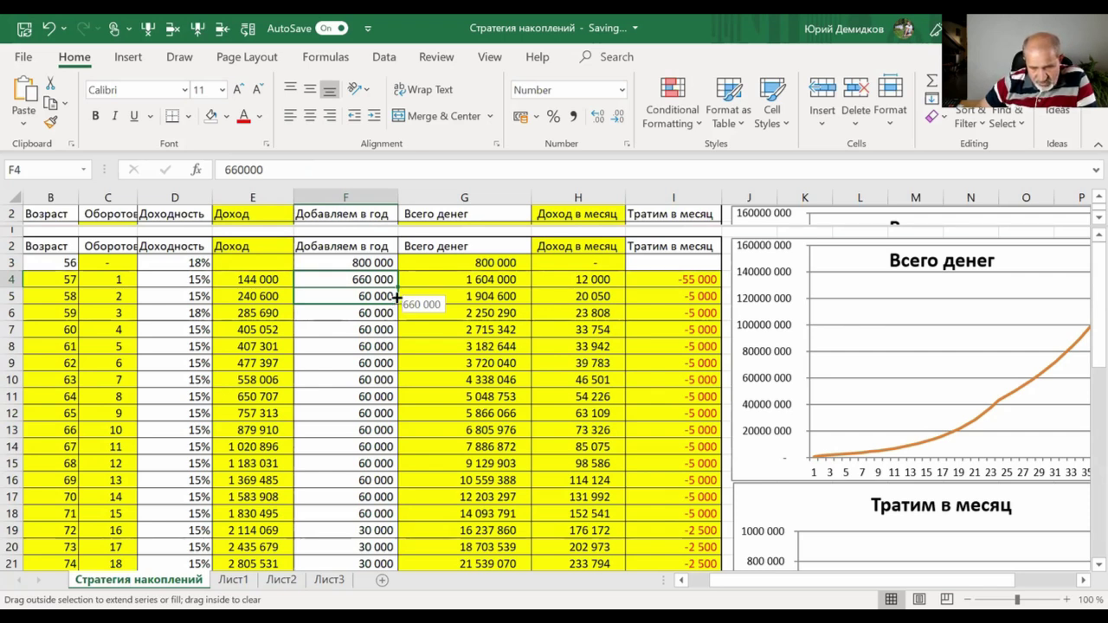
pyautogui.moveTo(398, 303); pyautogui.dragTo(395, 293)
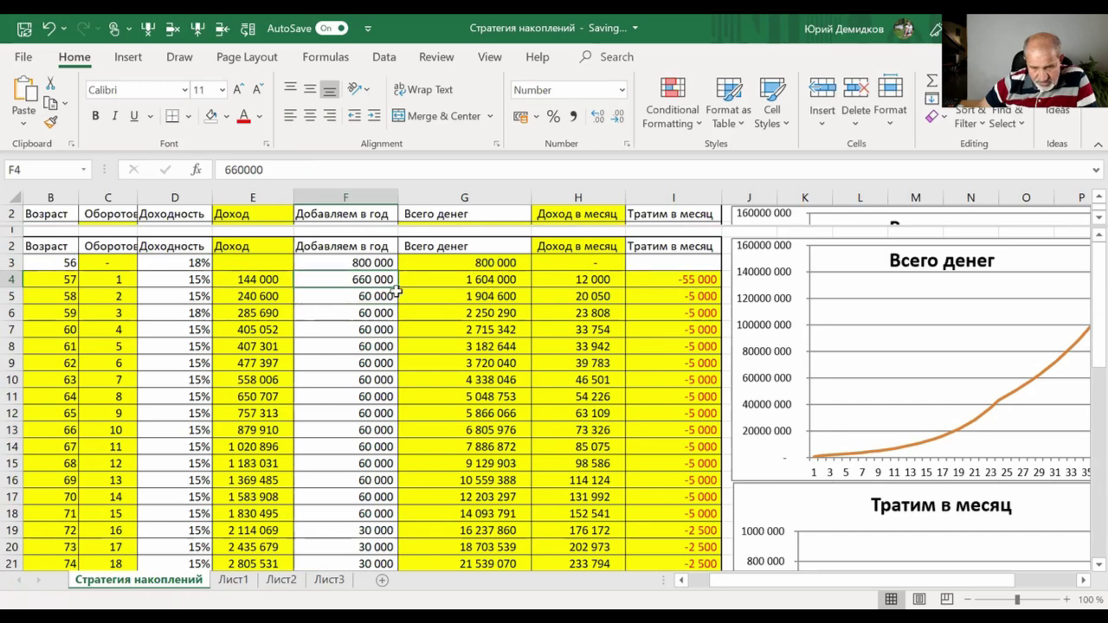
pyautogui.click(347, 297)
pyautogui.write('8')
pyautogui.press('BackSpace')
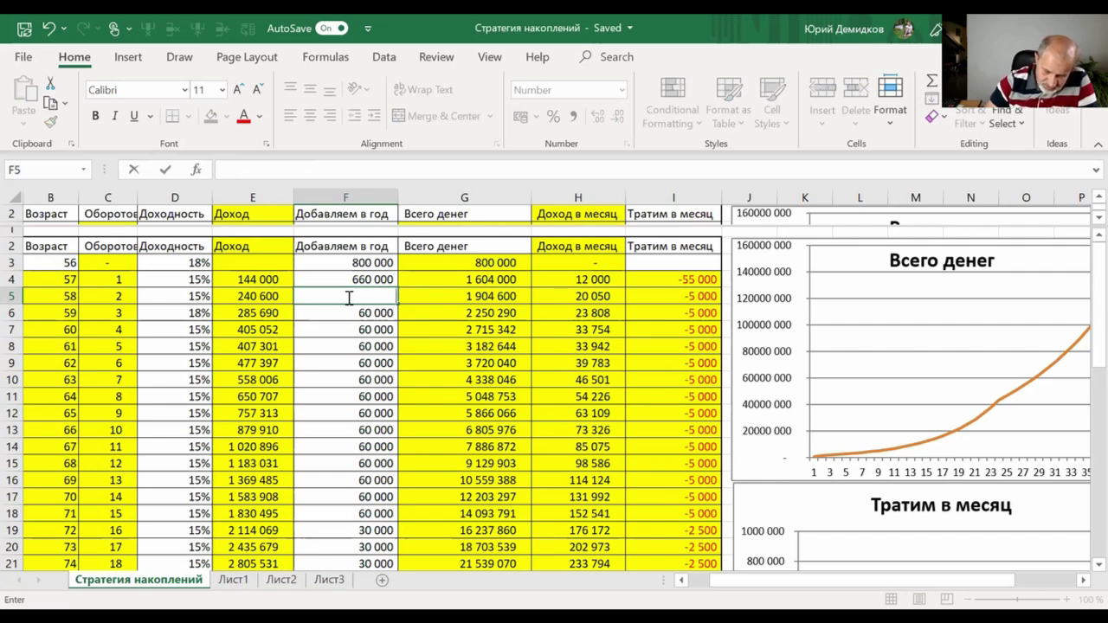
# - Enter contributions of 720 000, 780 000 and 810 000 in F5, F6 and F7
pyautogui.write('720000')
pyautogui.press('Tab')
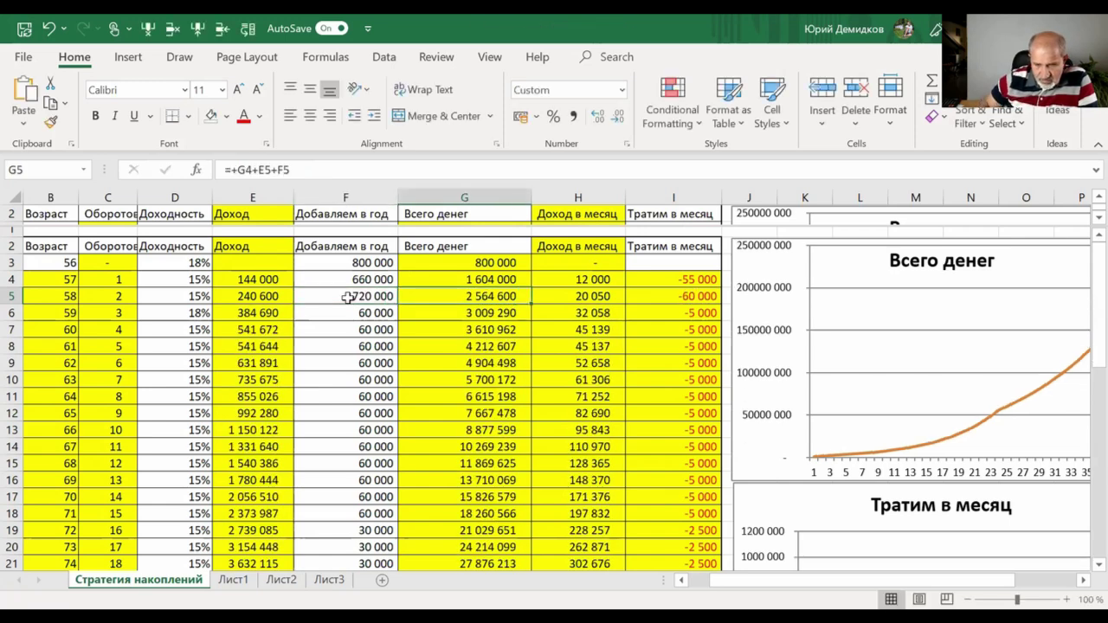
pyautogui.click(346, 297)
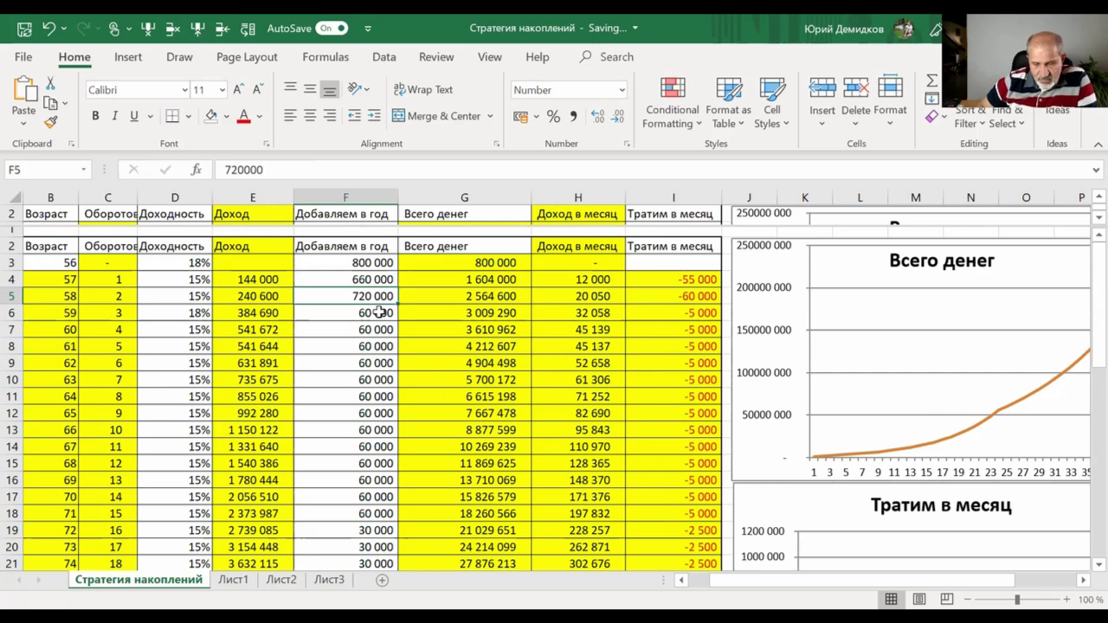
pyautogui.click(379, 312)
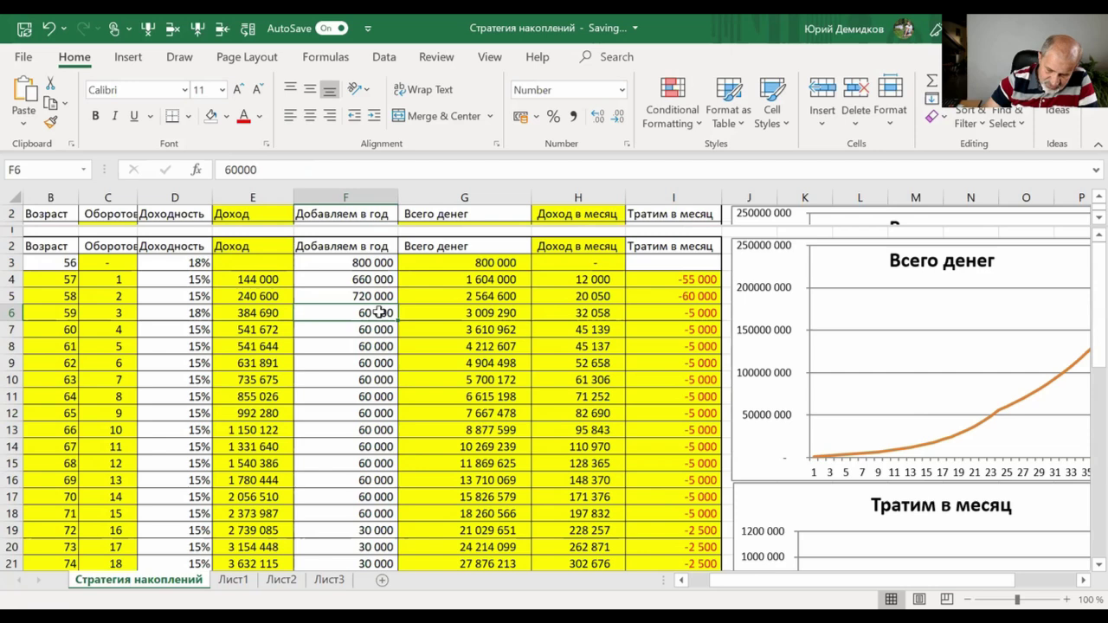
pyautogui.write('780 000')
pyautogui.press('Tab')
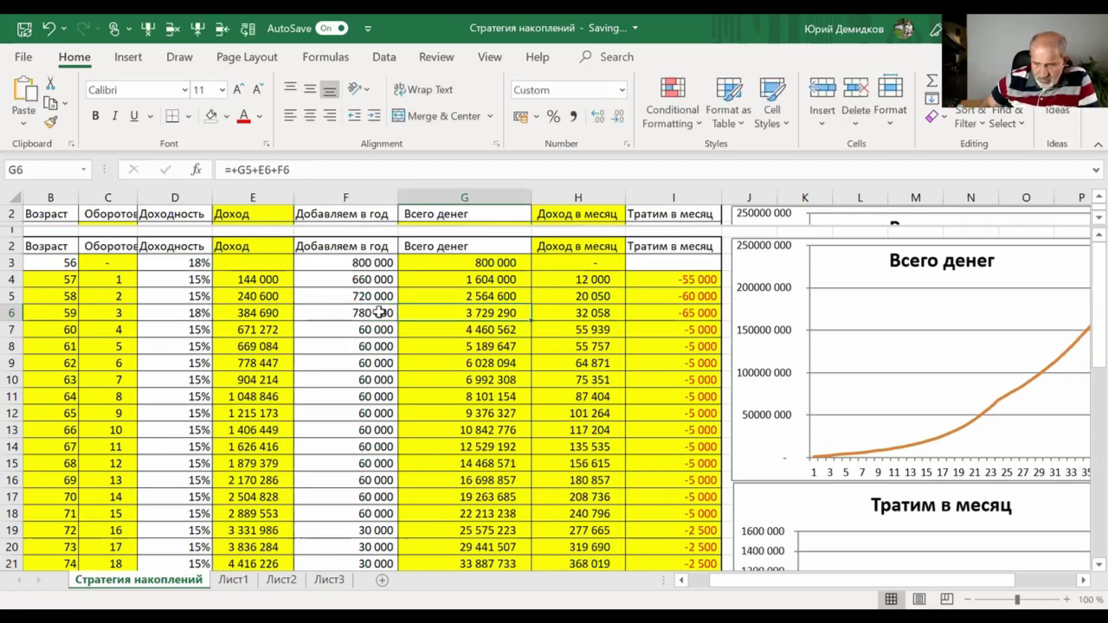
pyautogui.click(380, 312)
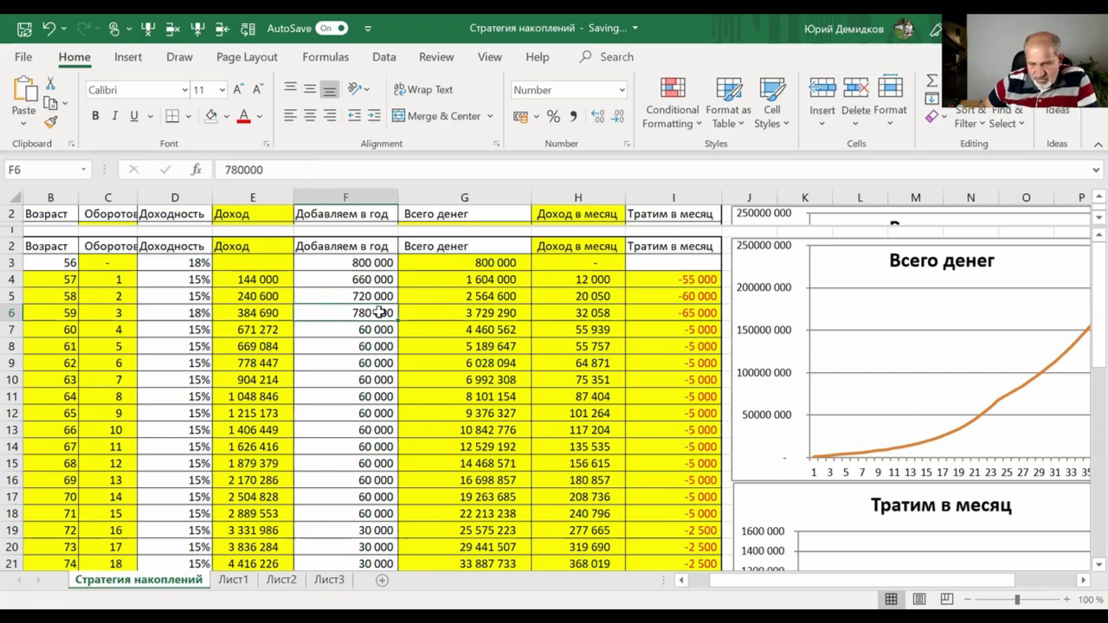
pyautogui.press('Down')
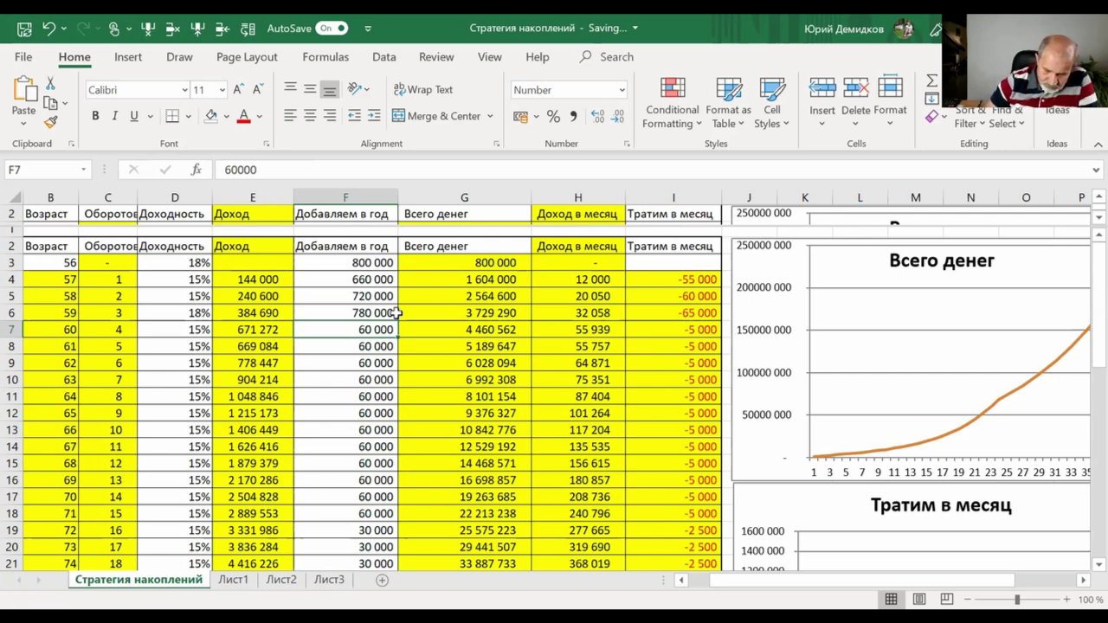
pyautogui.write('810000')
pyautogui.press('Tab')
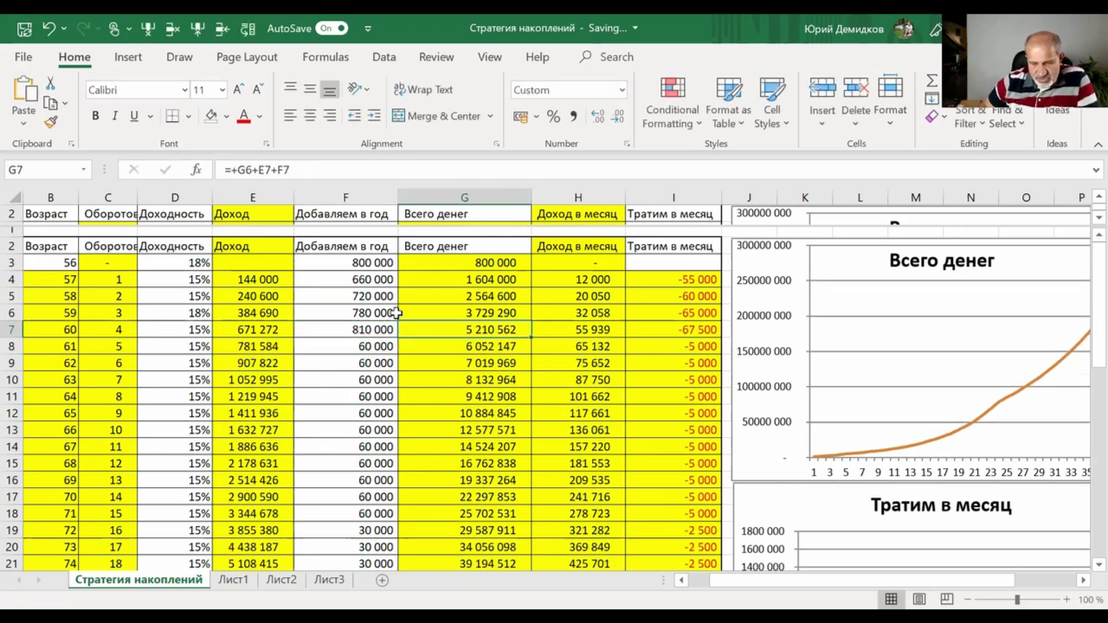
pyautogui.press('Left')
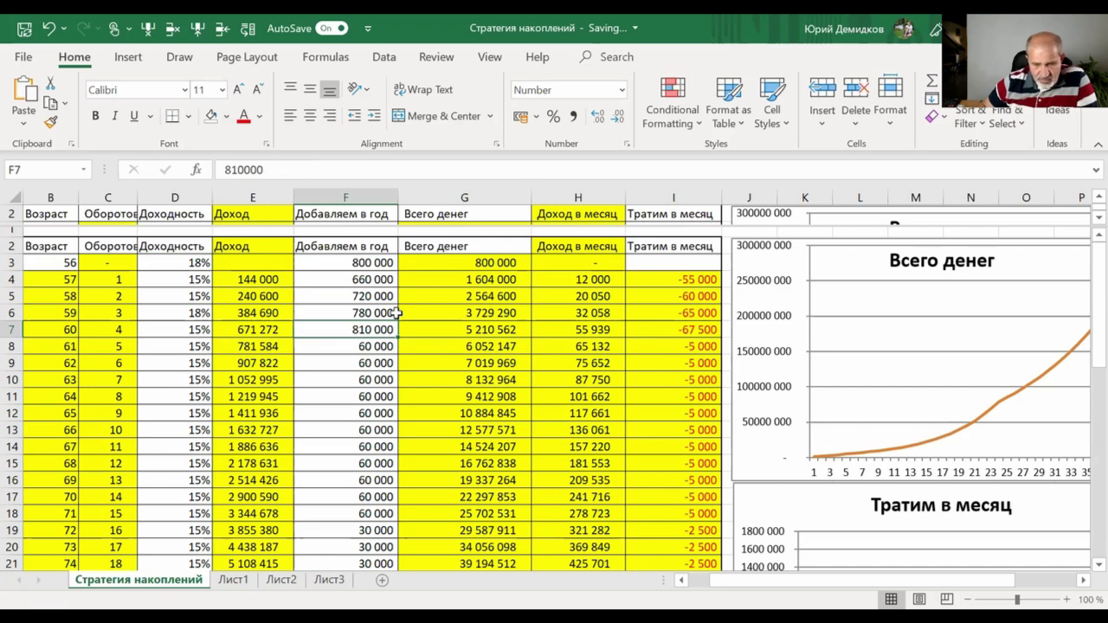
pyautogui.press('Down')
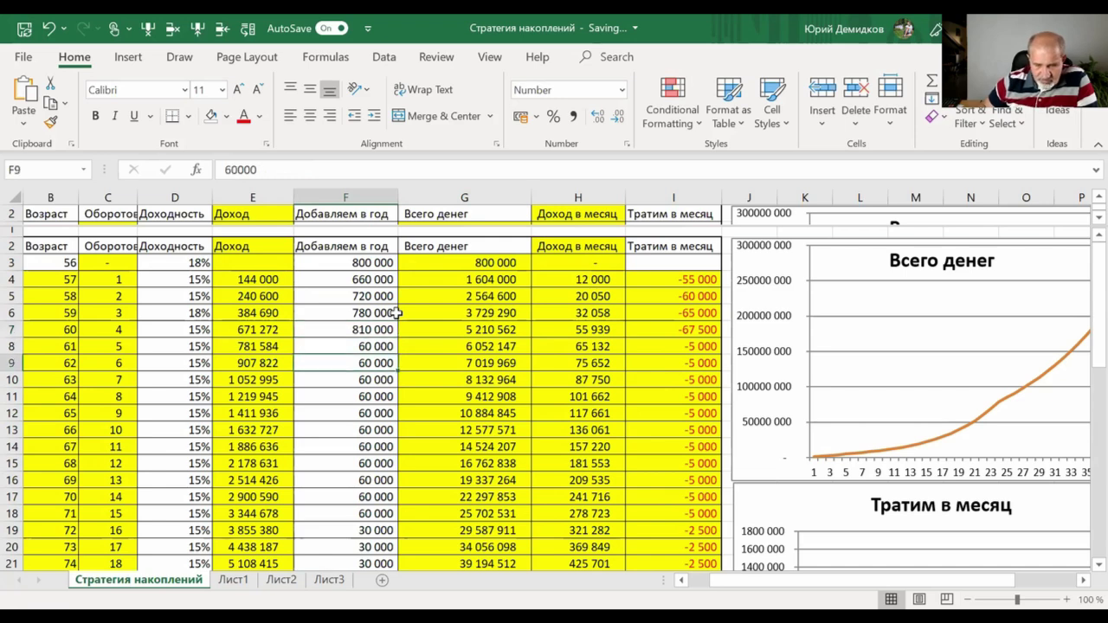
# - Enter 840 000 in F8, 810 000 in F9, 780 000 in F10 and 720 000 in F11
pyautogui.write('840000')
pyautogui.press('Right')
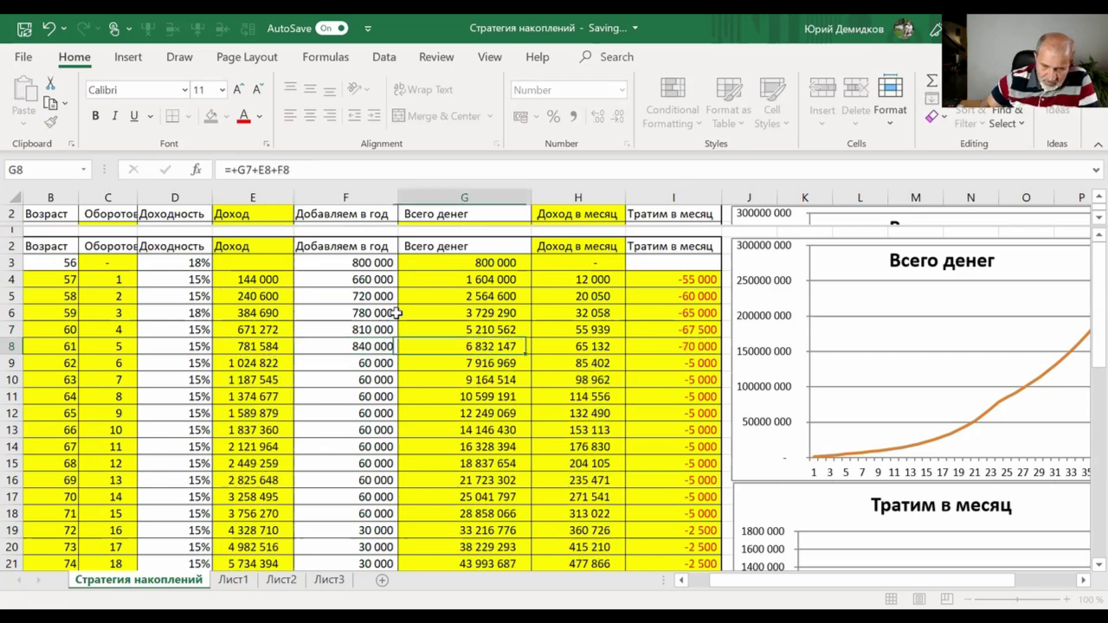
pyautogui.press('Left')
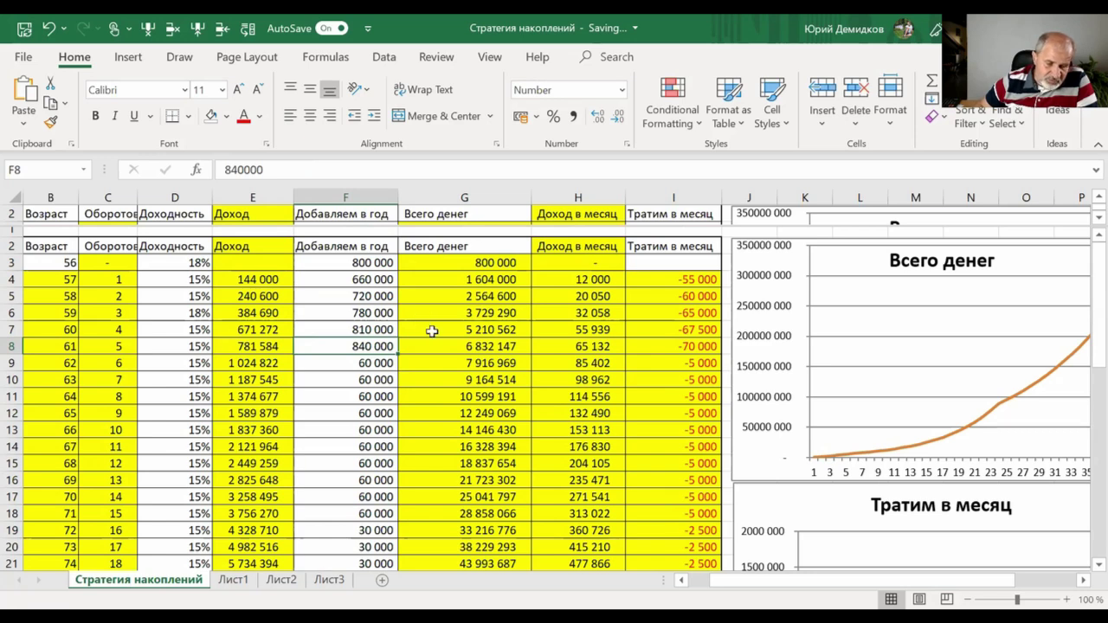
pyautogui.click(431, 332)
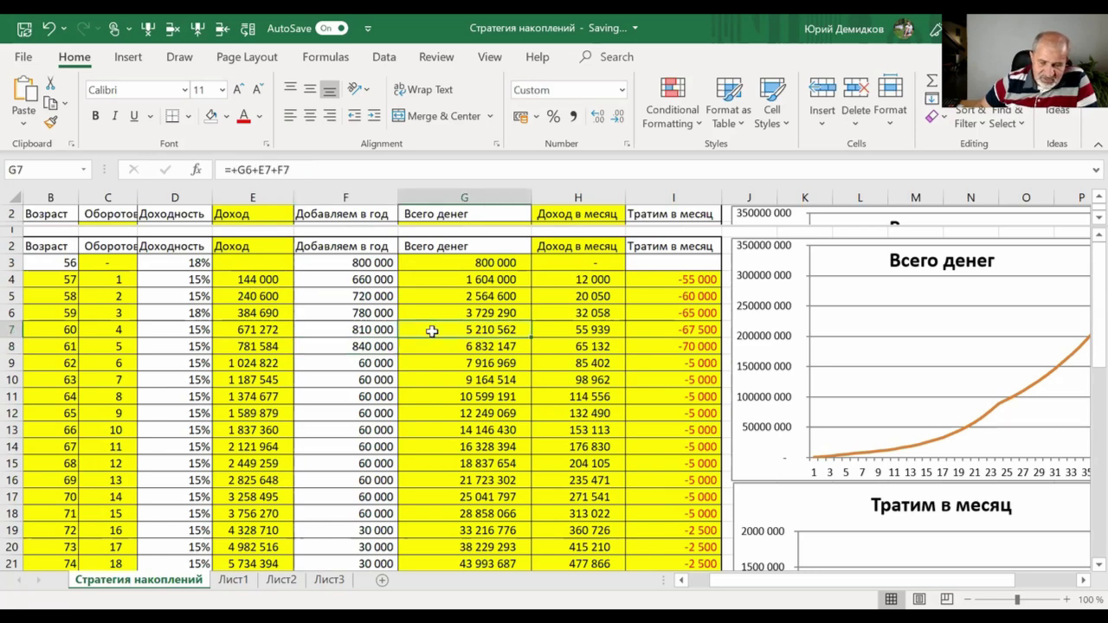
pyautogui.click(357, 347)
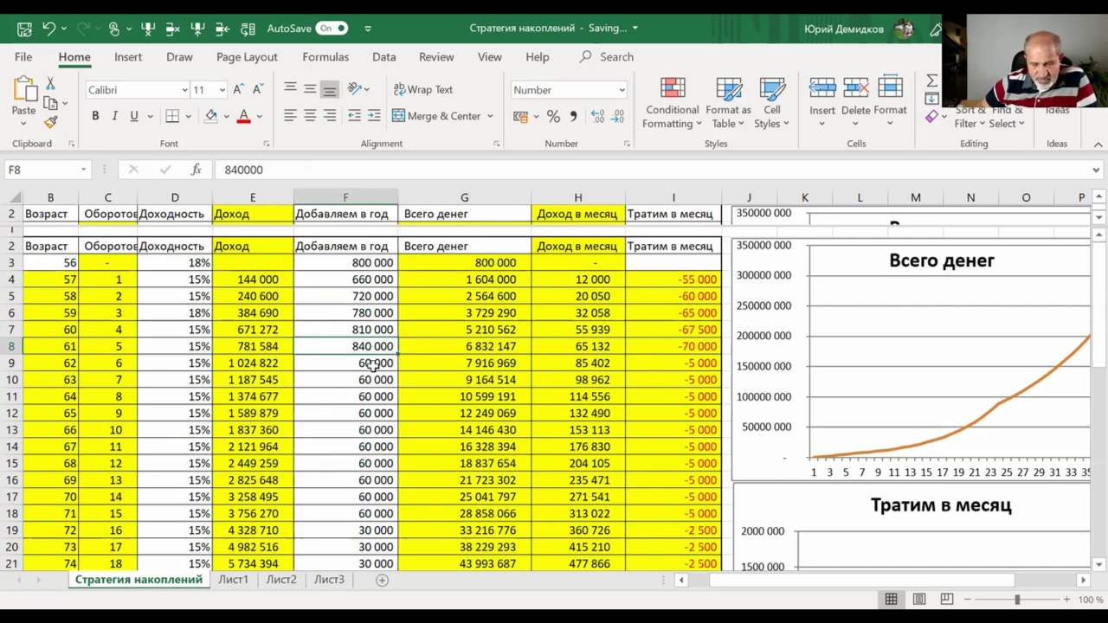
pyautogui.click(375, 363)
pyautogui.write('81')
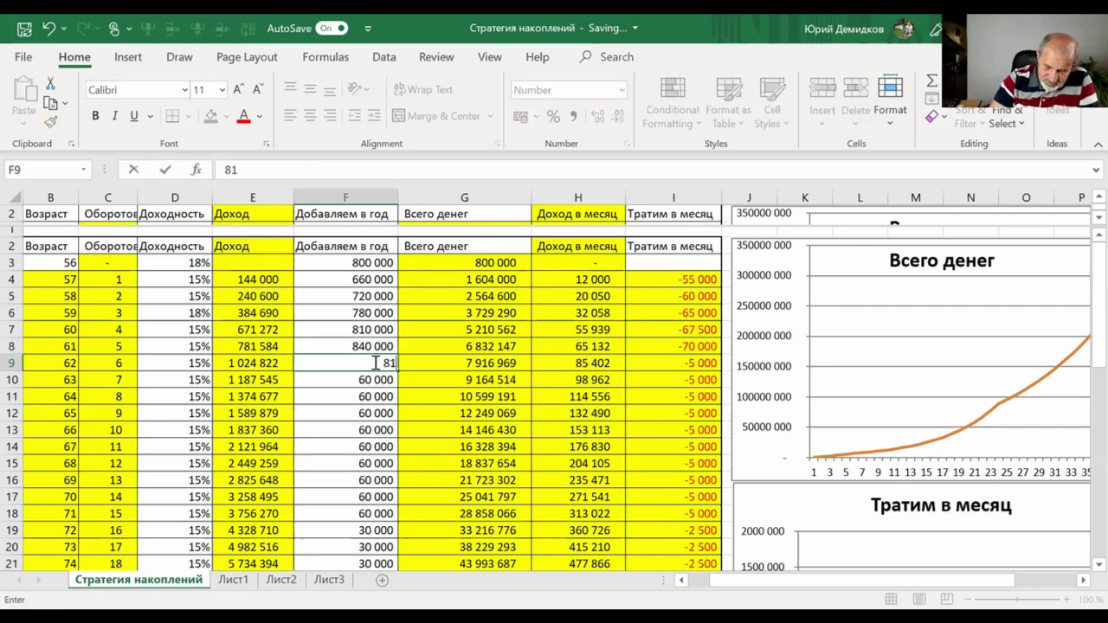
pyautogui.write('0000')
pyautogui.press('Return')
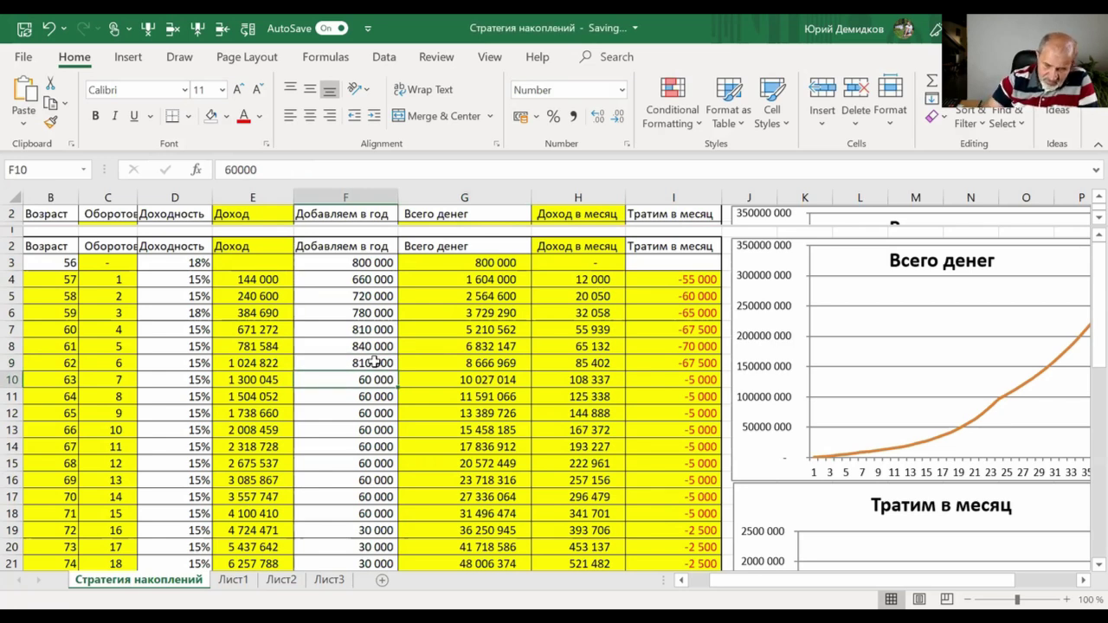
pyautogui.write('780 000')
pyautogui.press('Tab')
pyautogui.press('Left')
pyautogui.press('Down')
pyautogui.write('720000')
pyautogui.press('Right')
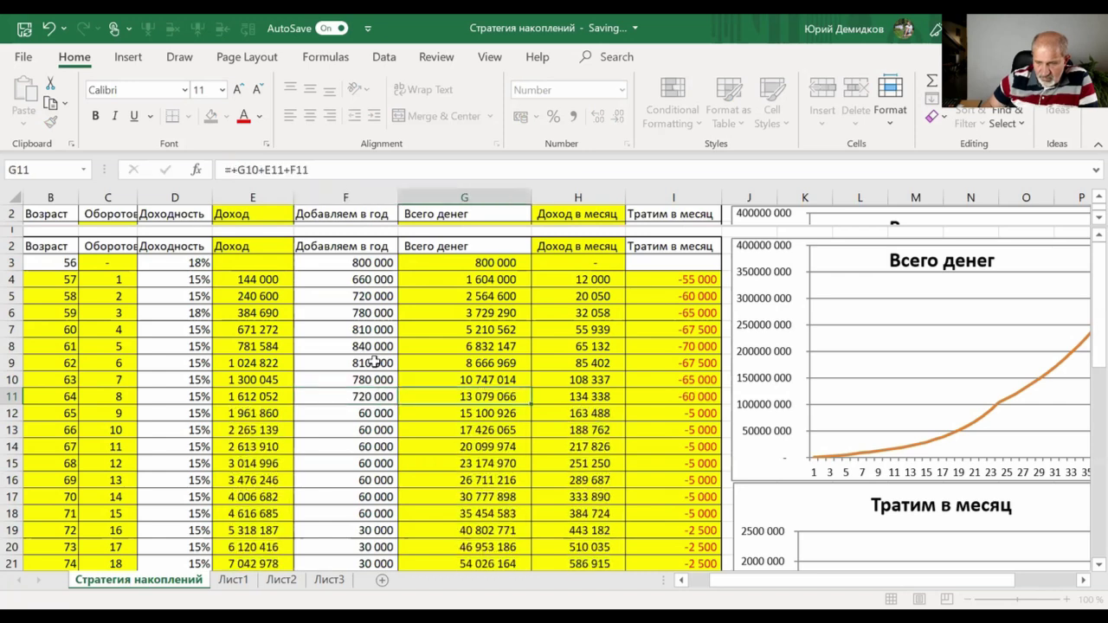
# - Review the row 10 formulas, then change F11 to 660 000 and F12 to 600 000
pyautogui.press('Left')
pyautogui.press('Up')
pyautogui.press('Right')
pyautogui.press('Left')
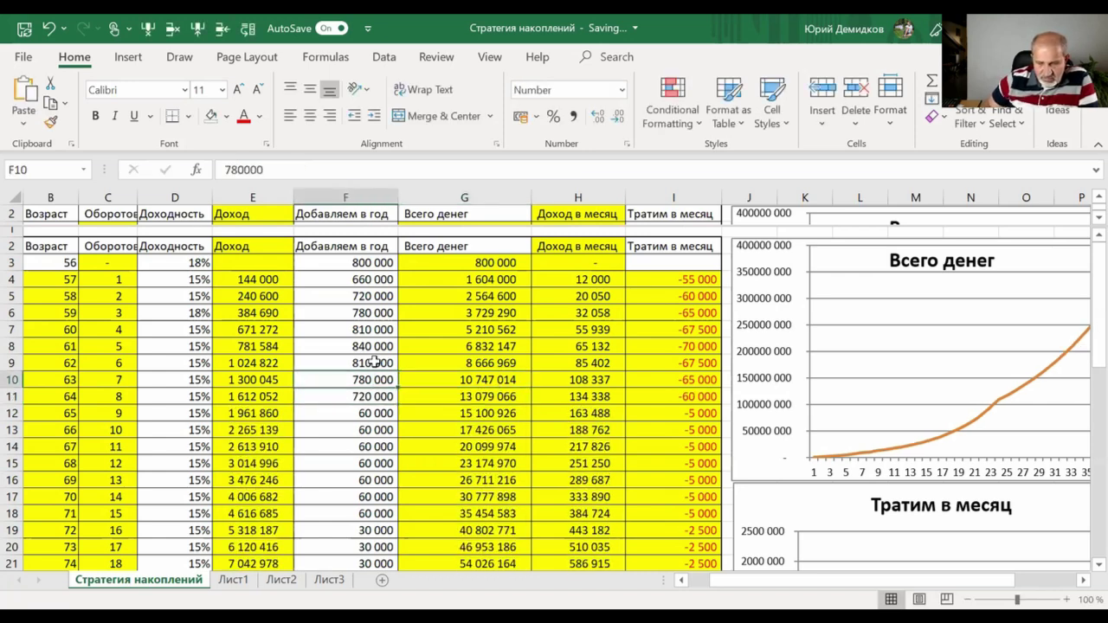
pyautogui.press('Right')
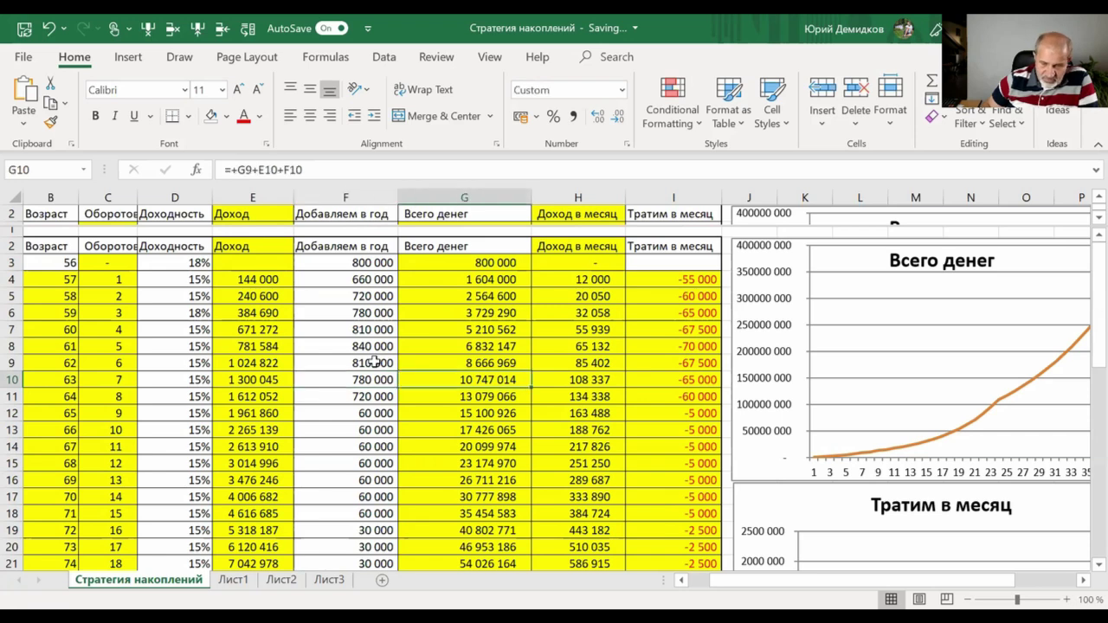
pyautogui.press('Right')
pyautogui.press('Left')
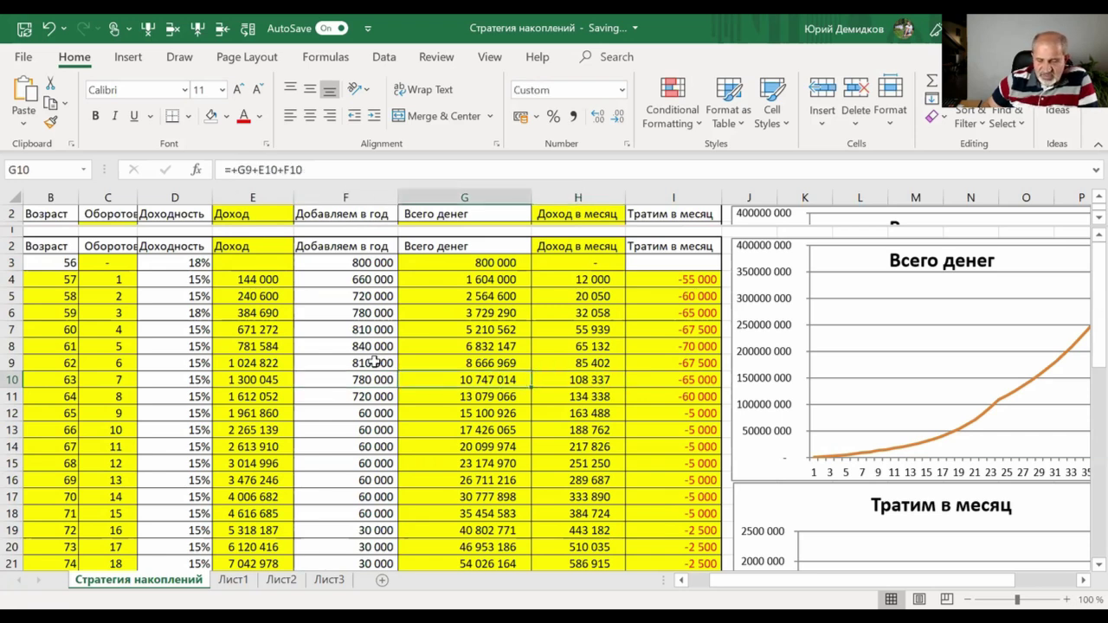
pyautogui.press('Right')
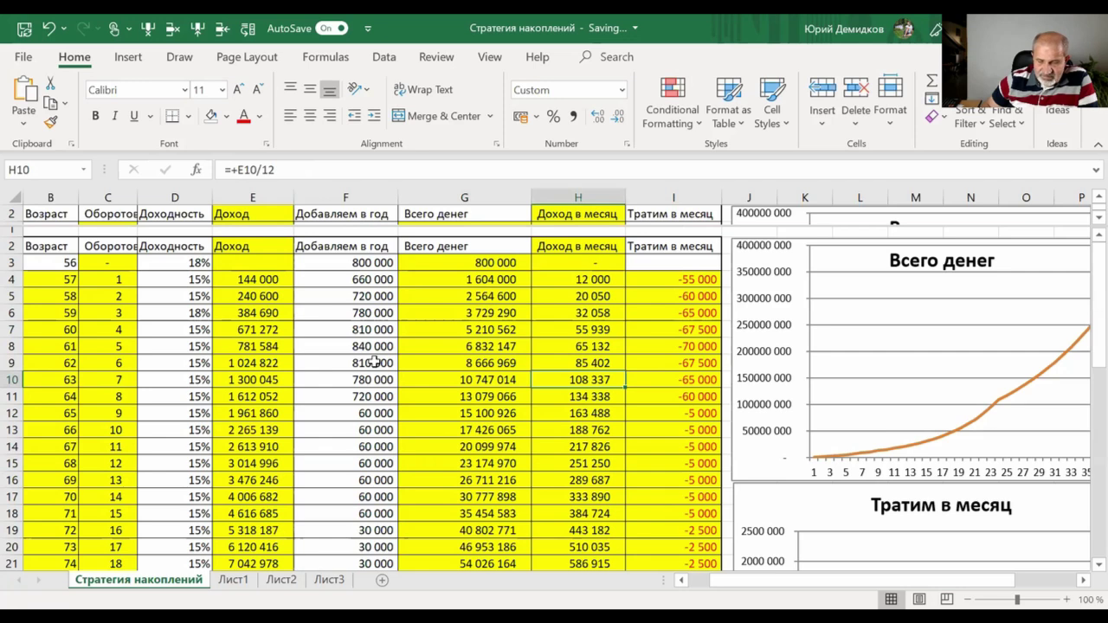
pyautogui.press('Left')
pyautogui.press('Left')
pyautogui.press('Down')
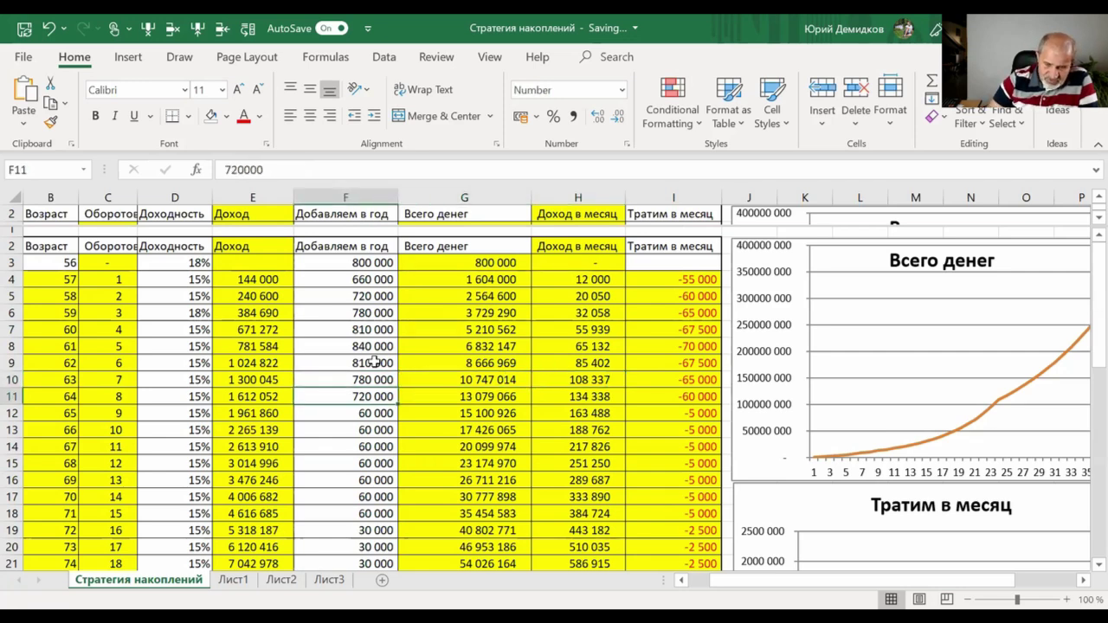
pyautogui.write('66')
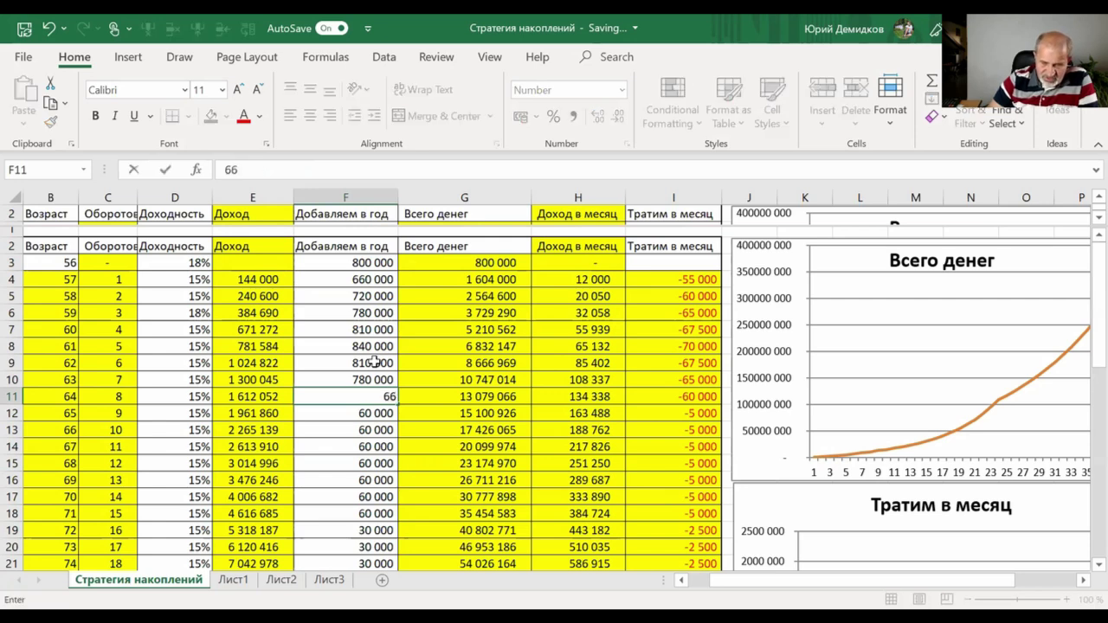
pyautogui.write('0000')
pyautogui.press('Tab')
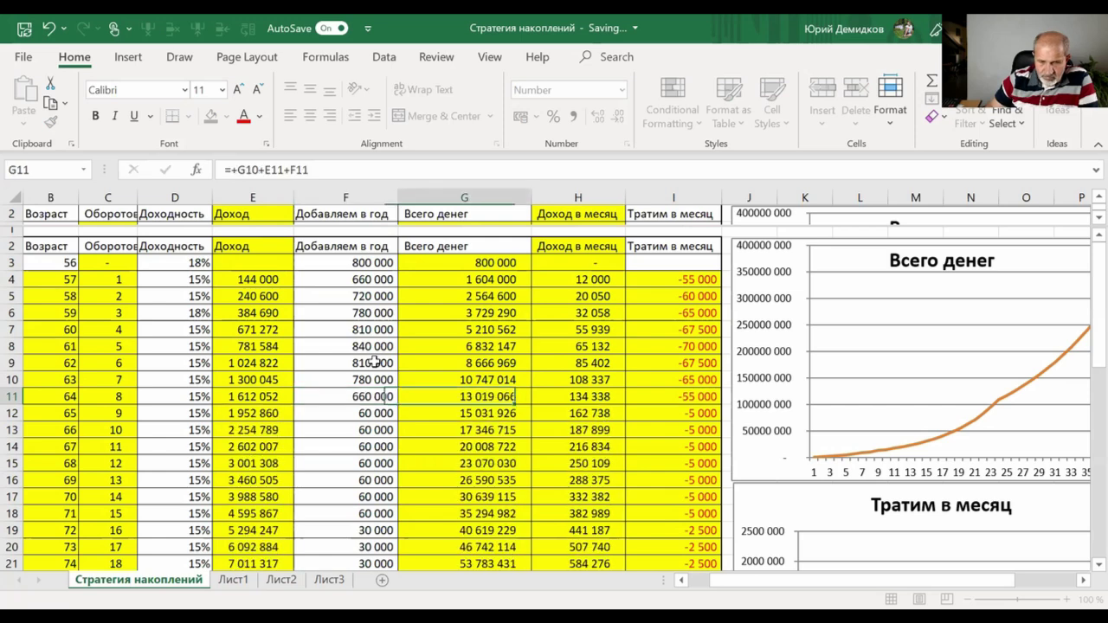
pyautogui.press('Return')
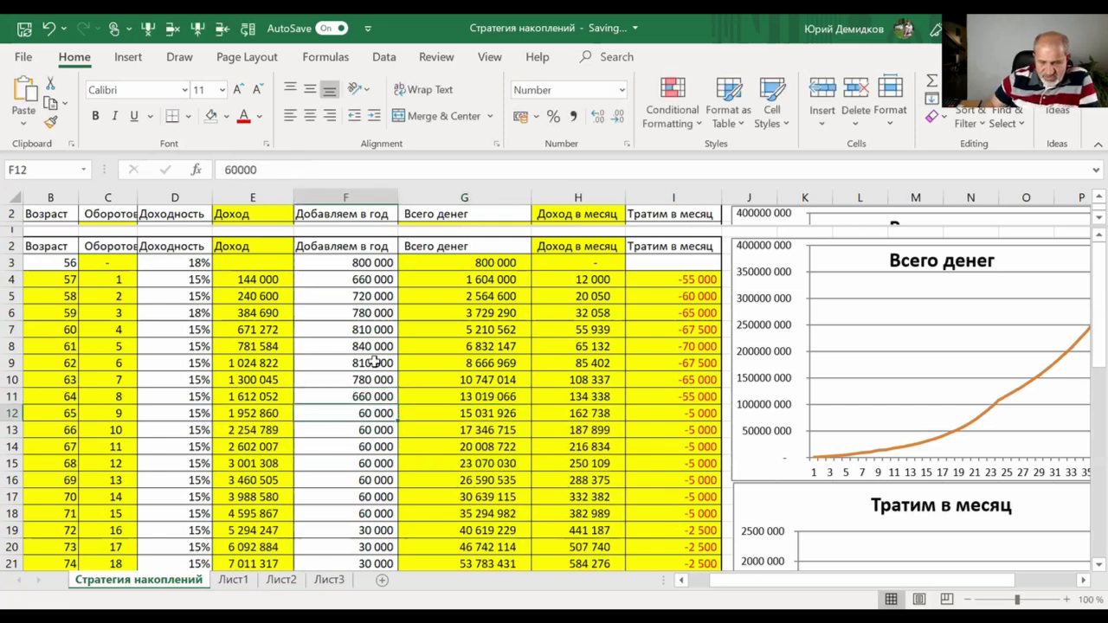
pyautogui.write('60000')
pyautogui.press('Tab')
pyautogui.hotkey('shift', 'Tab')
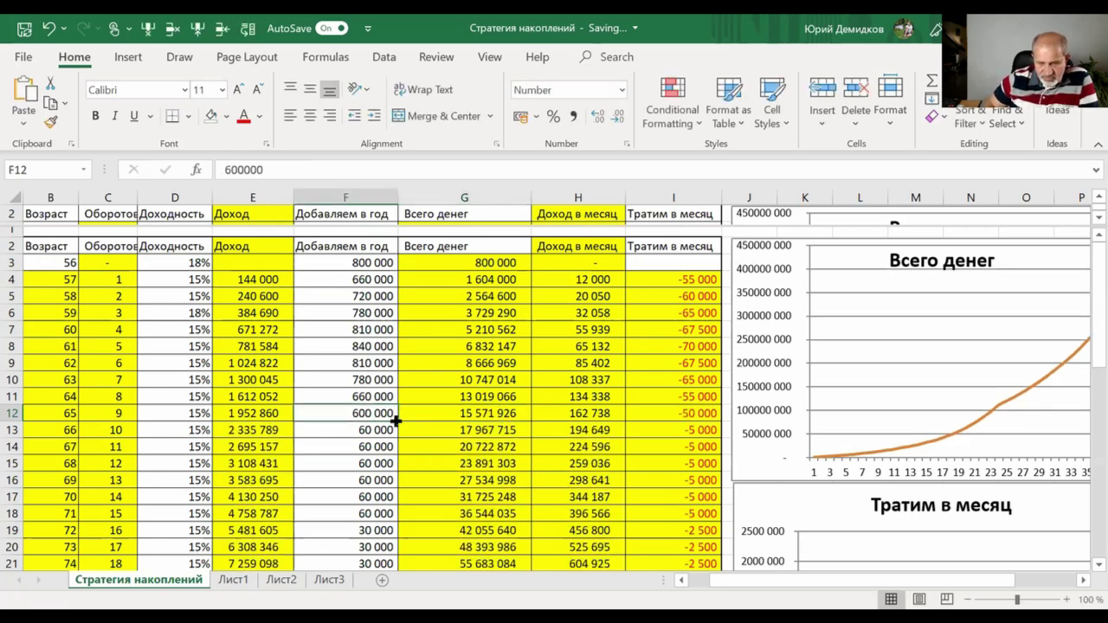
# - Copy 600 000 down to F13:F14 and clear the pause-year contributions in F15:F19
pyautogui.moveTo(394, 420); pyautogui.dragTo(394, 450)
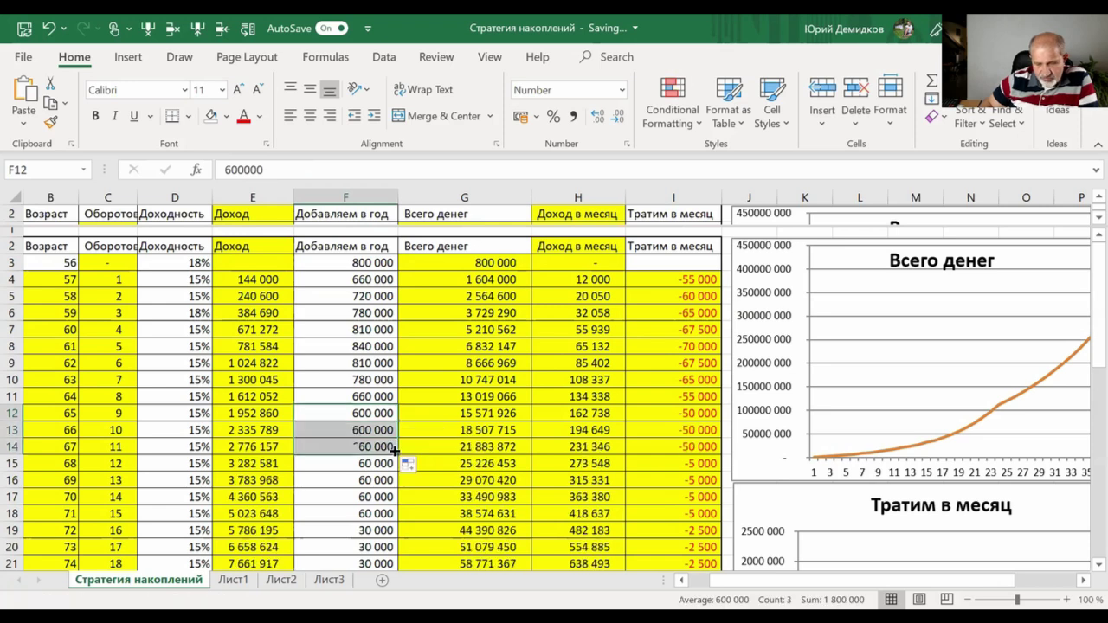
pyautogui.moveTo(381, 463); pyautogui.dragTo(384, 563)
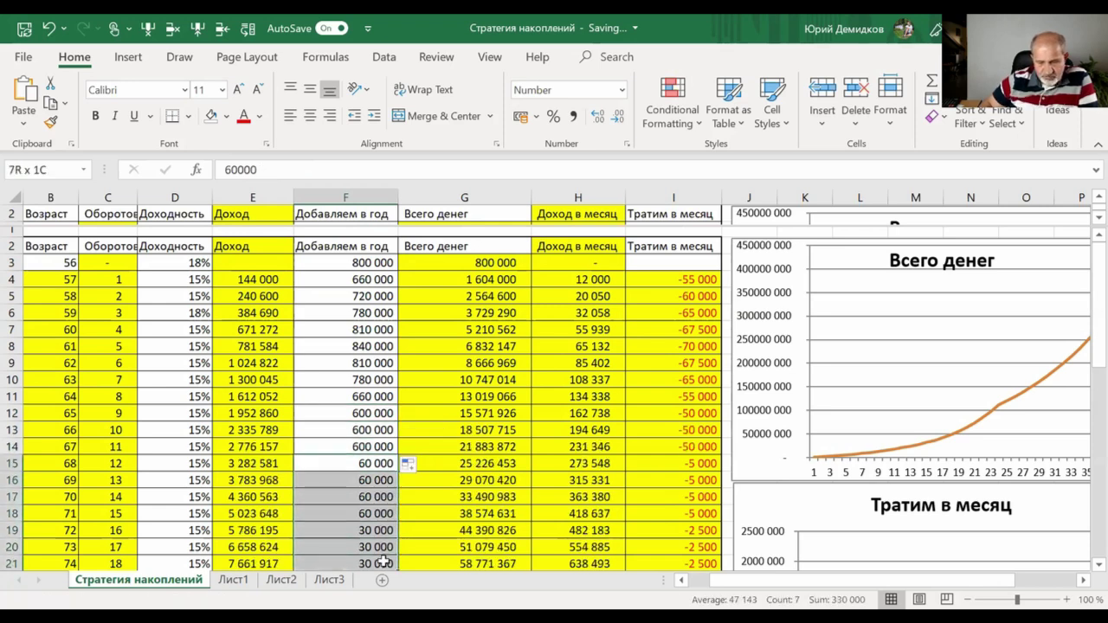
pyautogui.moveTo(384, 564); pyautogui.dragTo(382, 531)
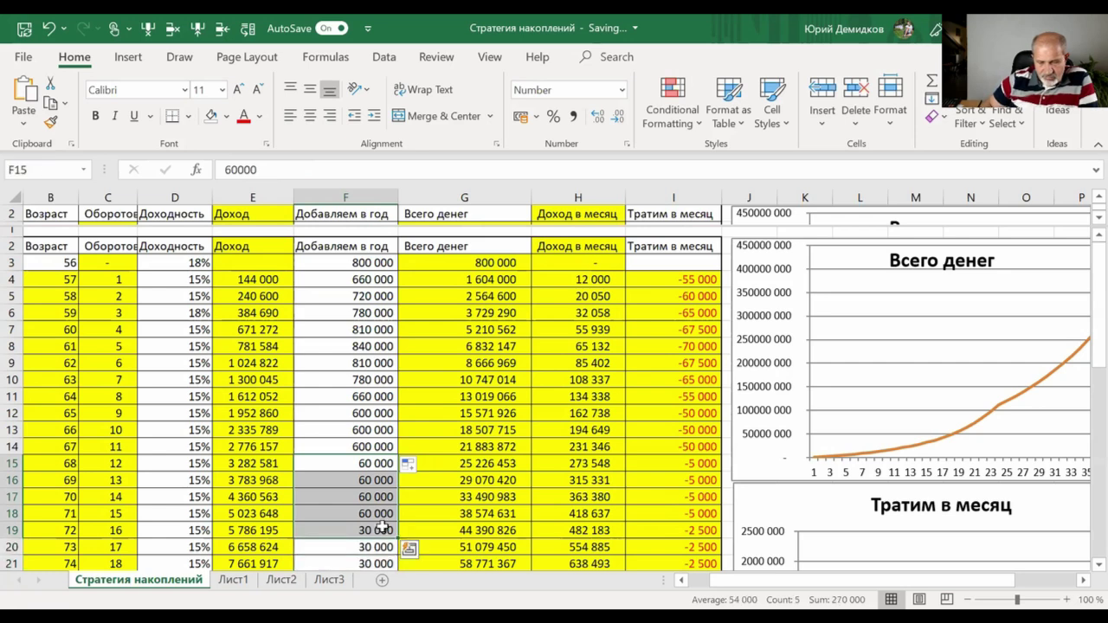
pyautogui.press('Delete')
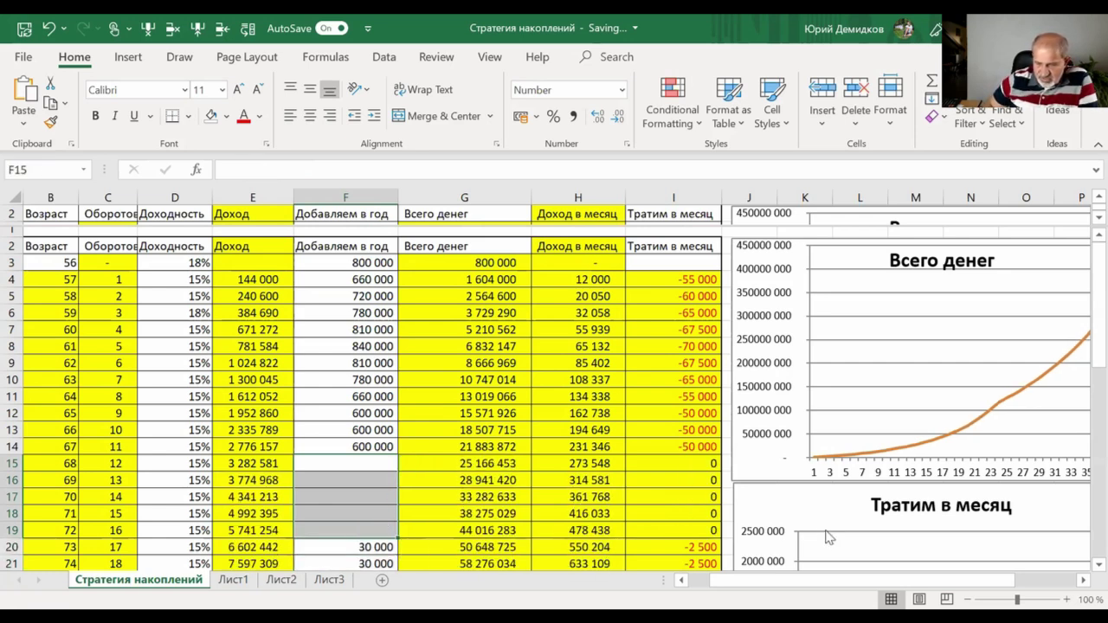
pyautogui.click(492, 531)
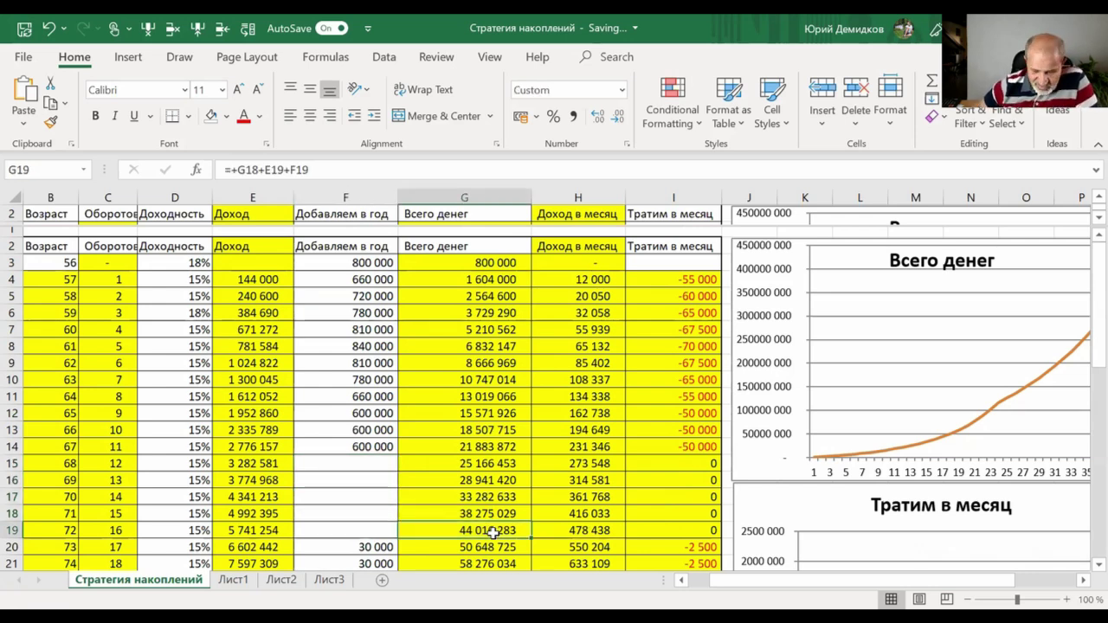
pyautogui.click(68, 531)
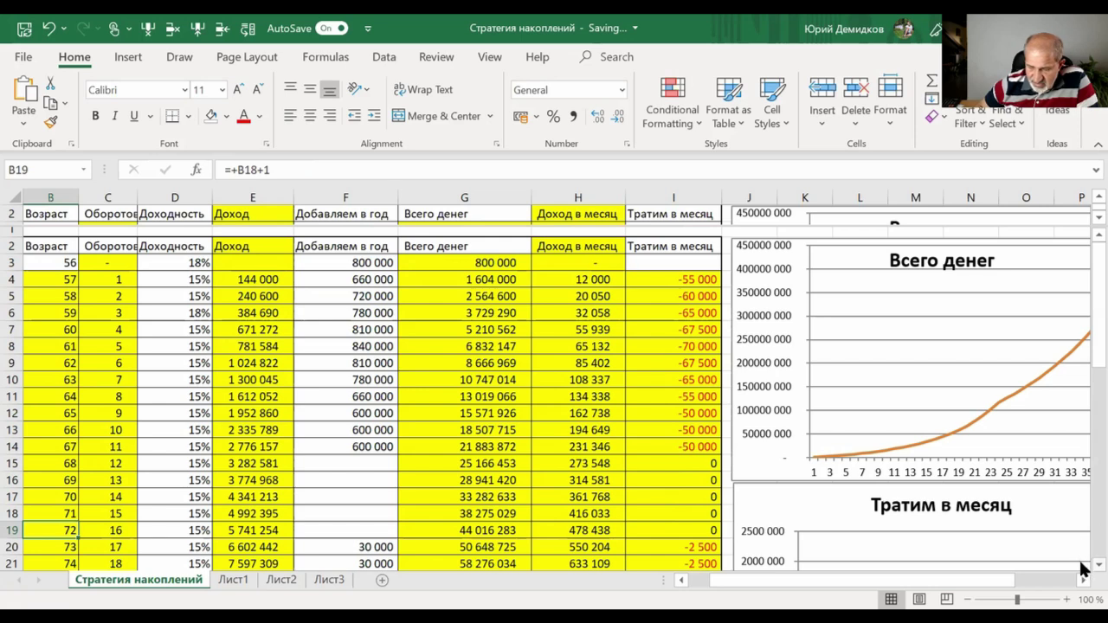
# - Extend the F27 withdrawal formula up to F15 and check the G19 total
pyautogui.scroll(-2, 1081, 558)
pyautogui.scroll(-1, 1080, 567)
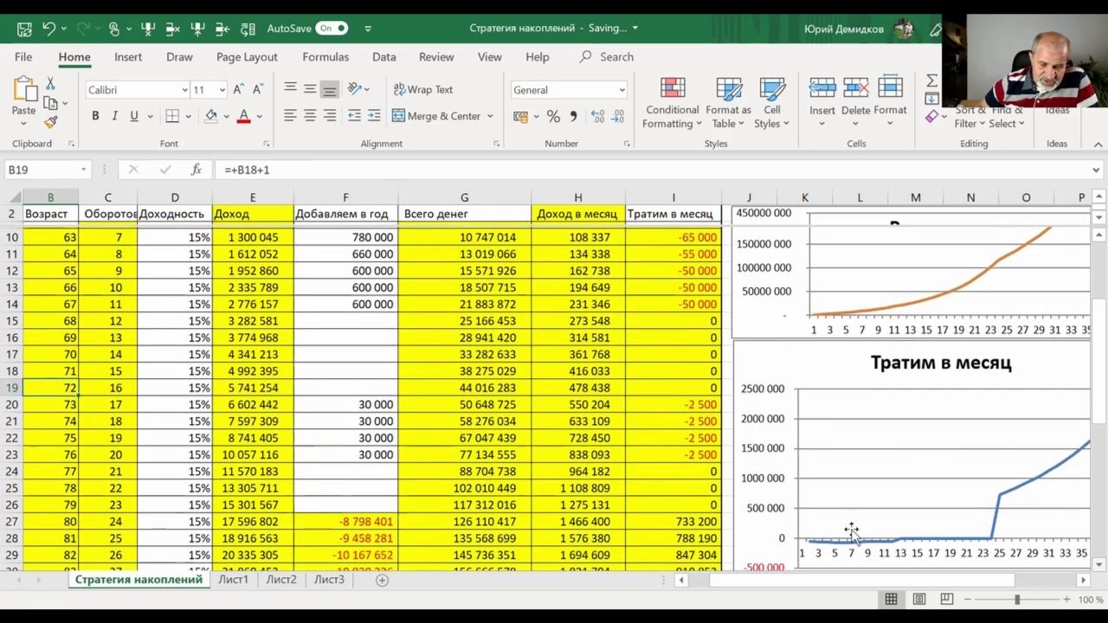
pyautogui.click(380, 523)
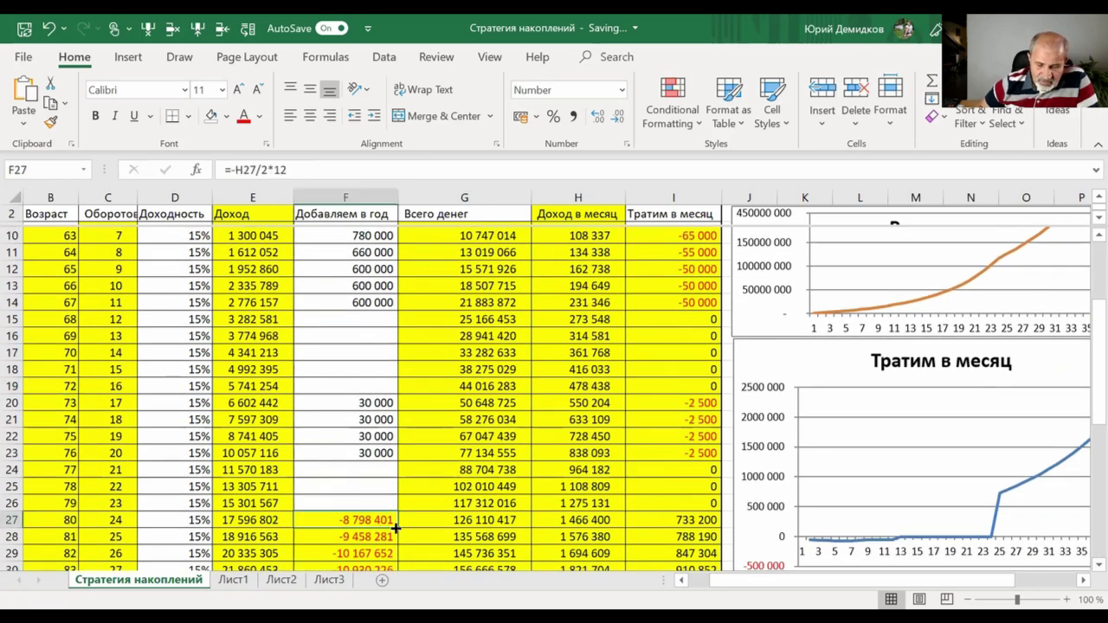
pyautogui.moveTo(397, 526); pyautogui.dragTo(386, 334)
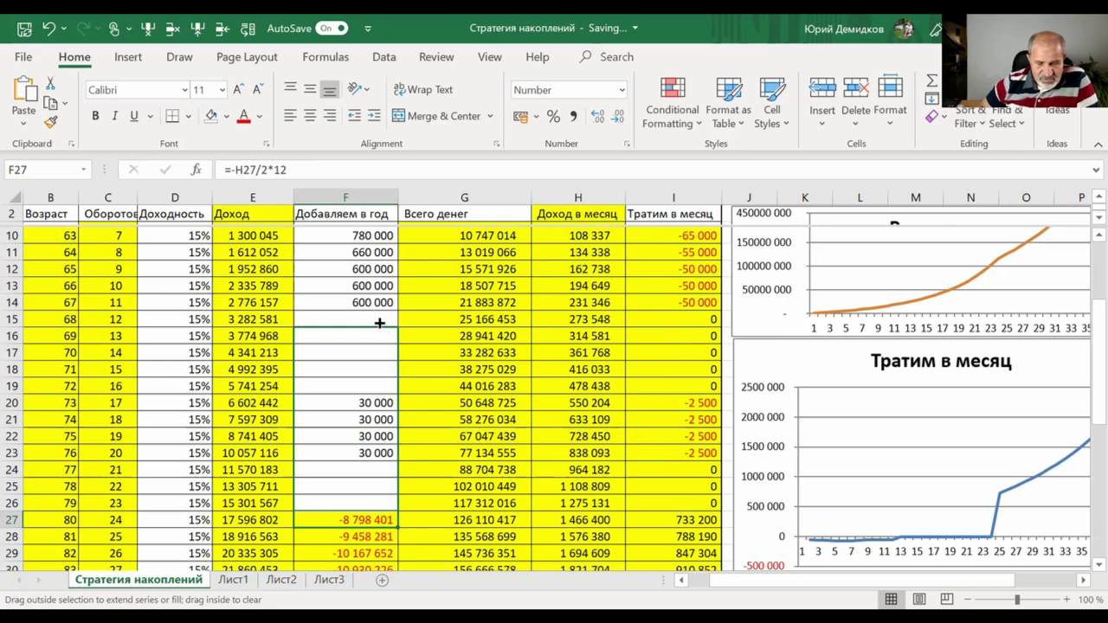
pyautogui.moveTo(380, 320); pyautogui.dragTo(379, 312)
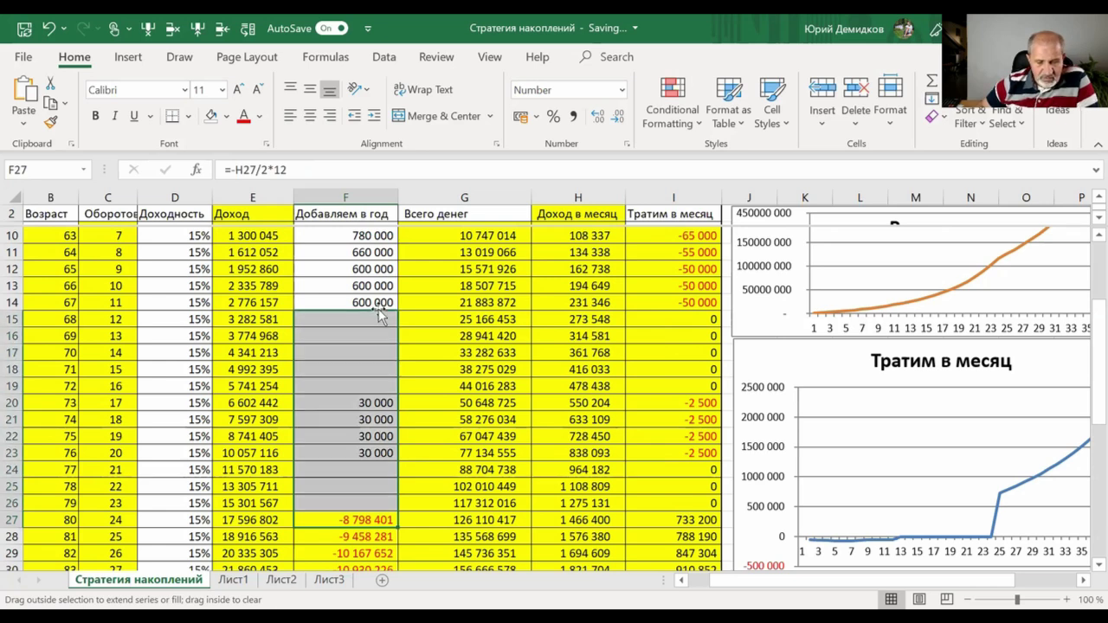
pyautogui.click(466, 384)
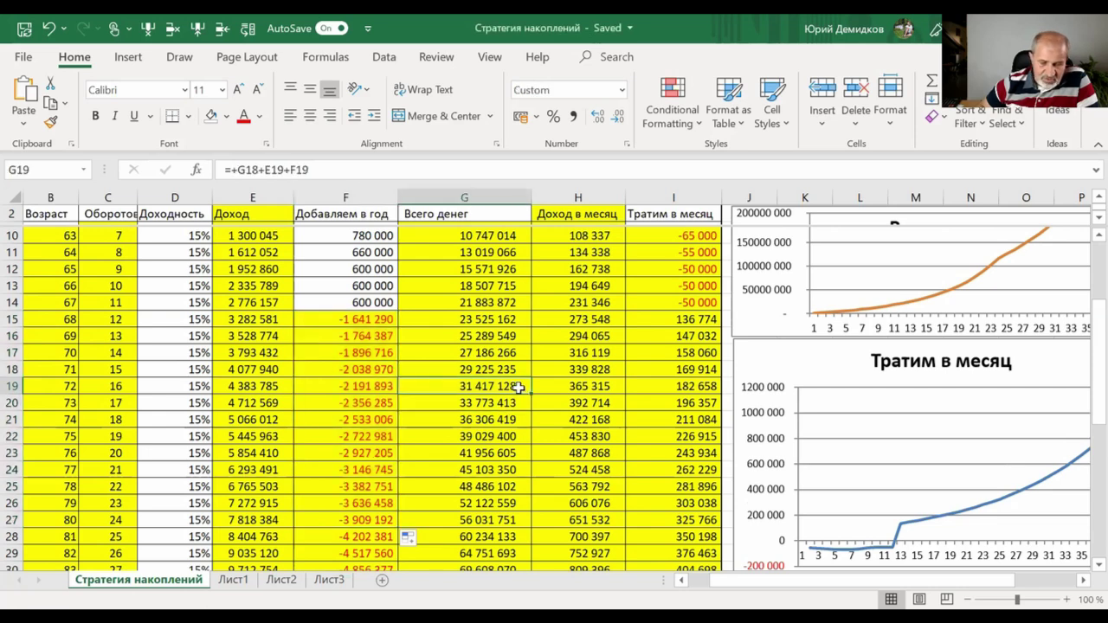
pyautogui.click(690, 322)
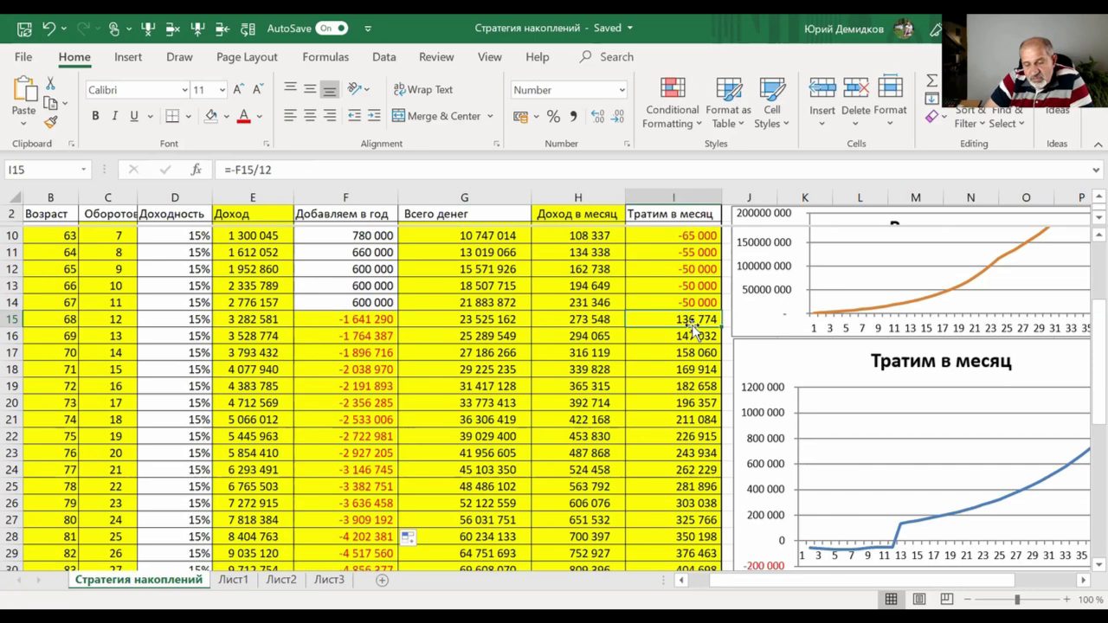
pyautogui.press('Down')
pyautogui.press('Down')
pyautogui.press('Down')
pyautogui.press('Down')
pyautogui.press('Down')
pyautogui.press('Down')
pyautogui.press('Down')
pyautogui.press('Down')
pyautogui.press('Down')
pyautogui.press('Down')
pyautogui.press('Down')
pyautogui.press('Down')
pyautogui.press('Down')
pyautogui.press('Down')
pyautogui.press('Down')
pyautogui.press('Down')
pyautogui.press('Down')
pyautogui.press('Up')
pyautogui.press('Up')
pyautogui.press('Up')
pyautogui.press('Up')
pyautogui.press('Up')
pyautogui.press('Up')
pyautogui.press('Up')
pyautogui.press('Up')
pyautogui.press('Up')
pyautogui.press('Up')
pyautogui.press('Up')
pyautogui.press('Up')
pyautogui.press('Up')
pyautogui.press('Up')
pyautogui.press('Up')
pyautogui.press('Up')
pyautogui.press('Down')
pyautogui.press('Down')
pyautogui.press('Down')
pyautogui.press('Down')
pyautogui.press('Down')
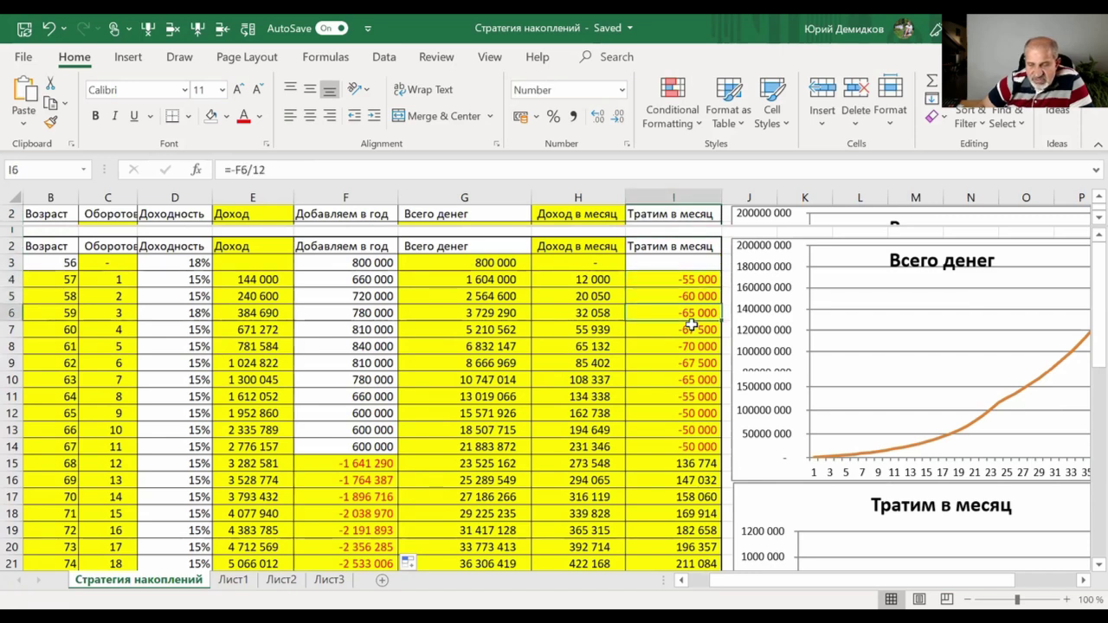
pyautogui.press('Down')
pyautogui.press('Down')
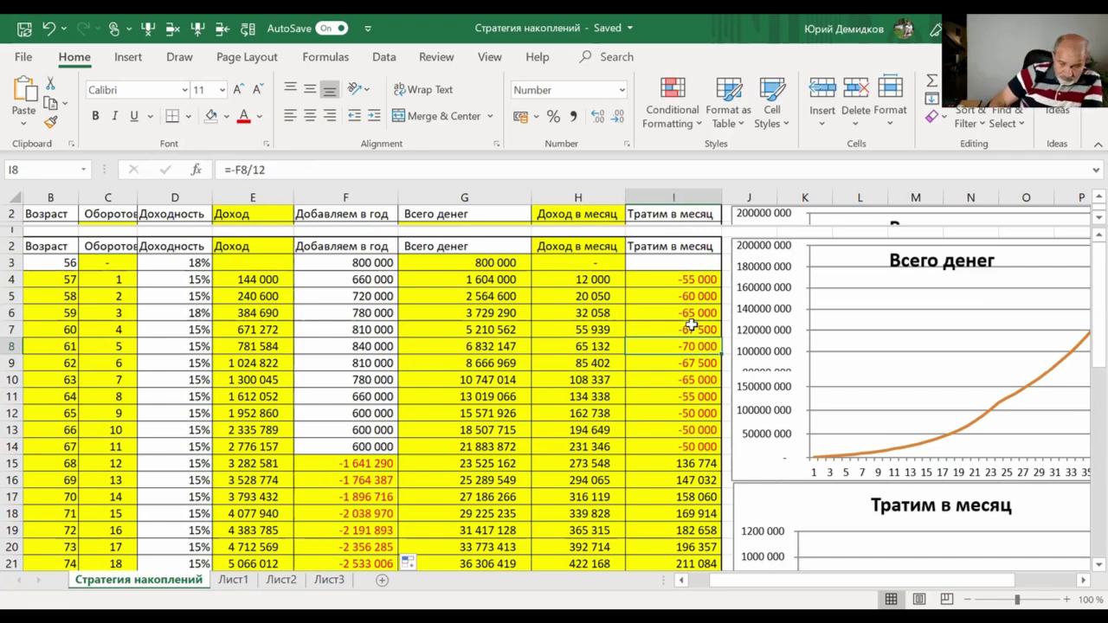
pyautogui.press('Left')
pyautogui.press('Left')
pyautogui.press('Left')
pyautogui.press('Left')
pyautogui.press('Left')
pyautogui.press('Left')
pyautogui.press('Left')
pyautogui.press('Right')
pyautogui.press('Right')
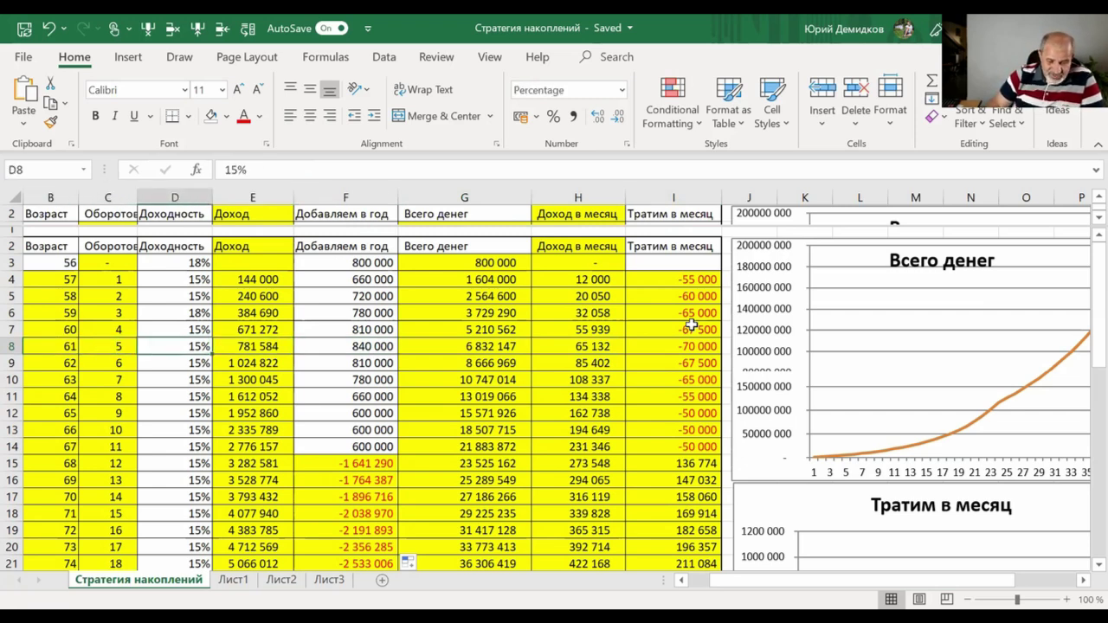
pyautogui.press('Up')
pyautogui.press('Up')
pyautogui.press('Up')
pyautogui.press('Up')
pyautogui.press('Up')
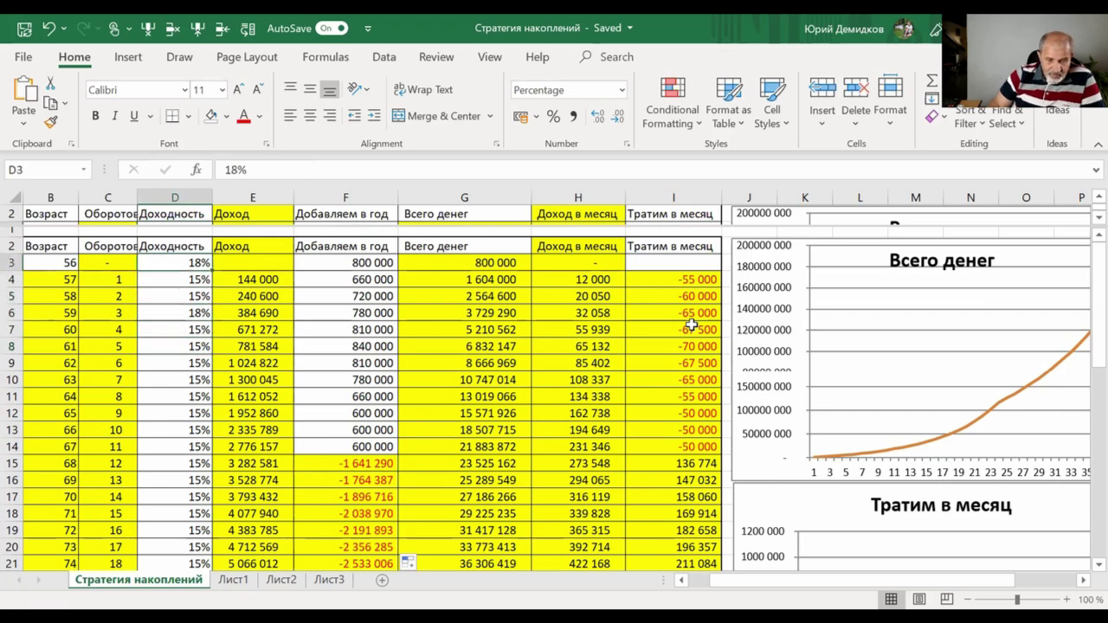
pyautogui.press('Left')
pyautogui.press('Left')
# - Set the starting age to 35 and fill 60 000 contributions from F3 down to F18
pyautogui.write('35')
pyautogui.press('Tab')
pyautogui.press('Right')
pyautogui.press('Right')
pyautogui.press('Right')
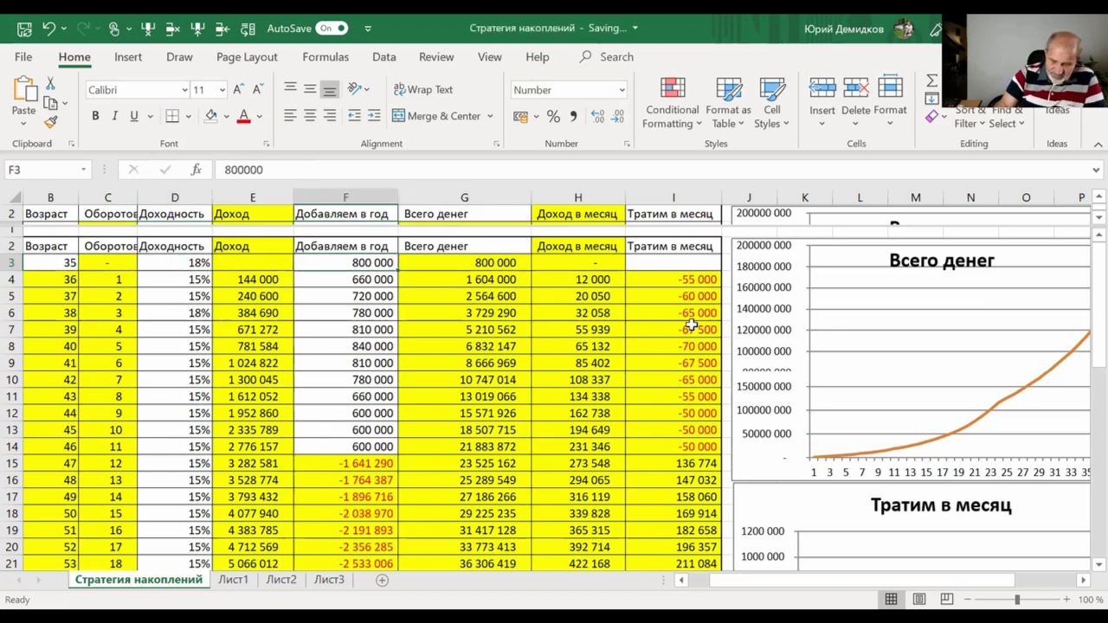
pyautogui.write('60000')
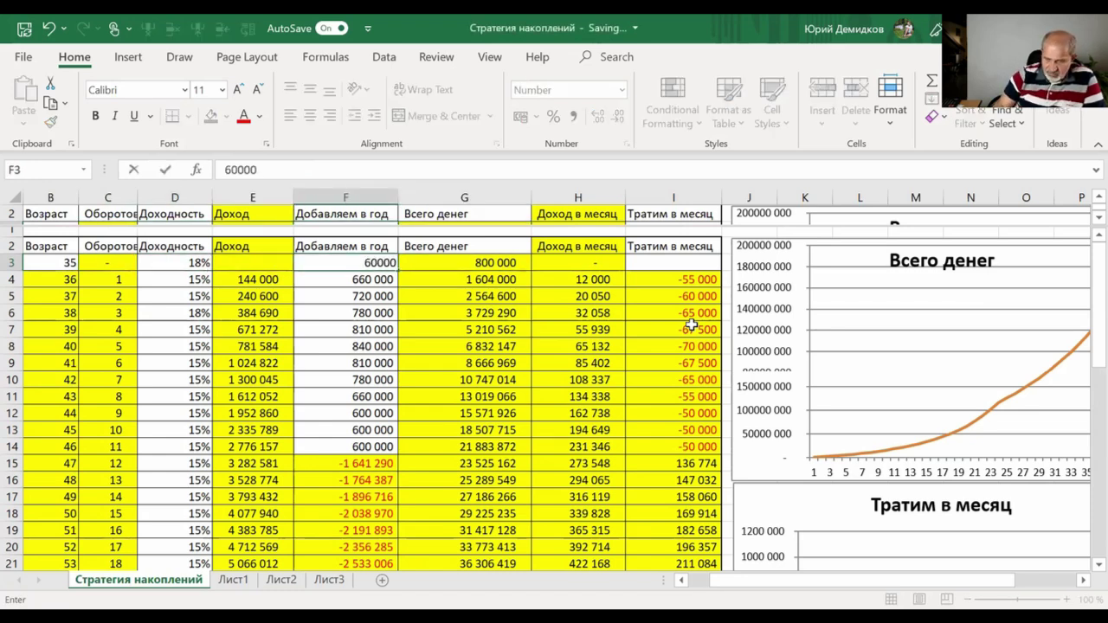
pyautogui.hotkey('ctrl', 'Return')
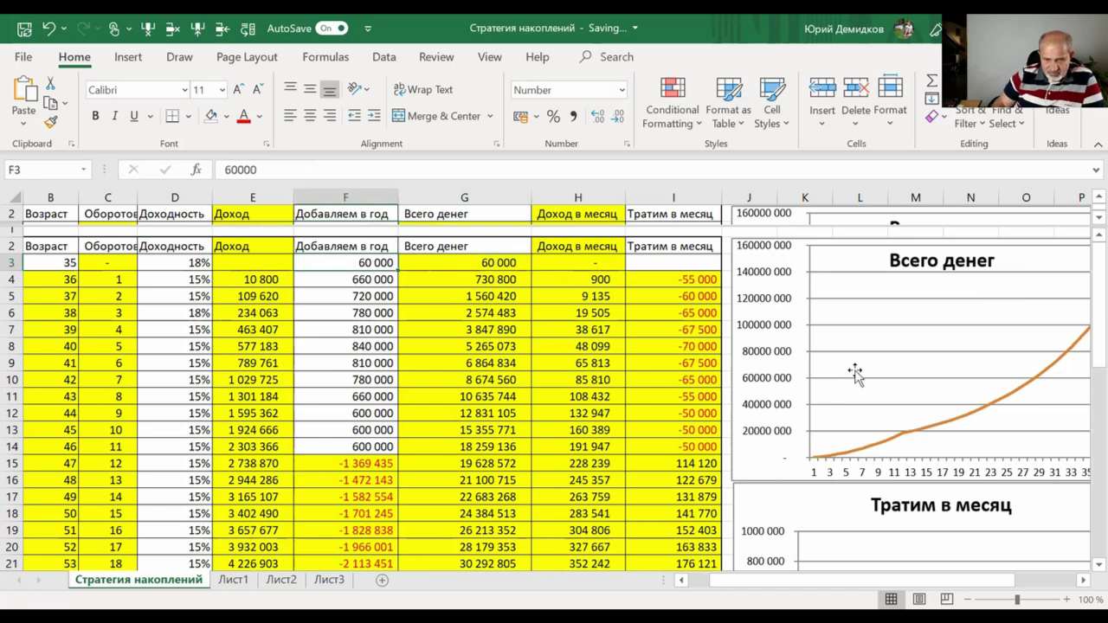
pyautogui.moveTo(398, 272); pyautogui.dragTo(399, 288)
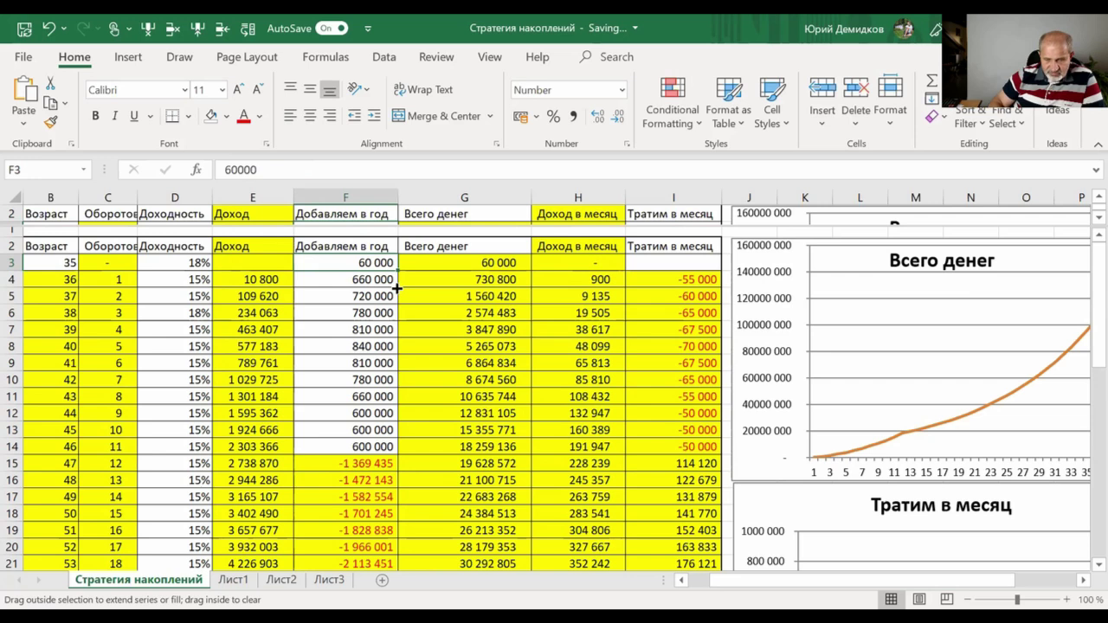
pyautogui.moveTo(397, 288); pyautogui.dragTo(394, 460)
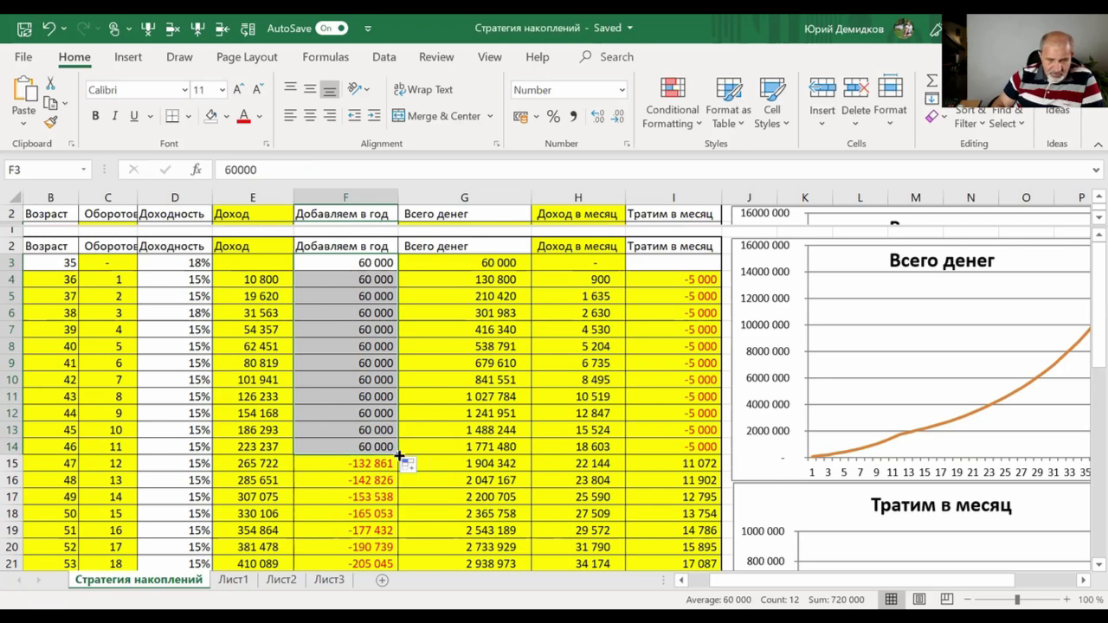
pyautogui.moveTo(399, 456); pyautogui.dragTo(400, 516)
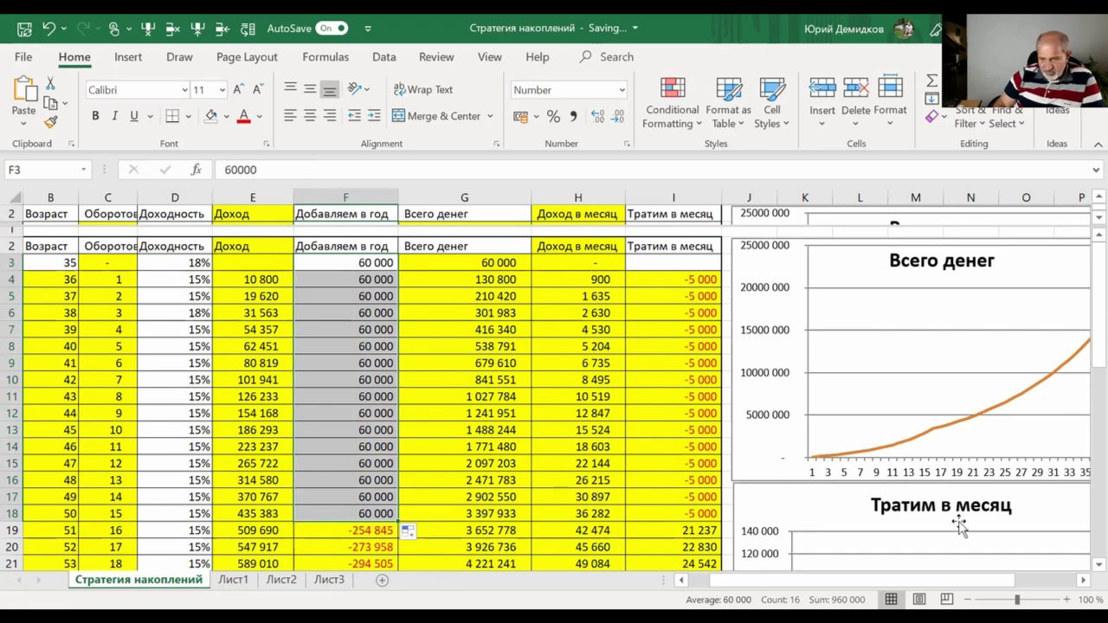
# - Set the age-45 contribution to 90 000 and copy it down through age 50
pyautogui.scroll(-2, 378, 364)
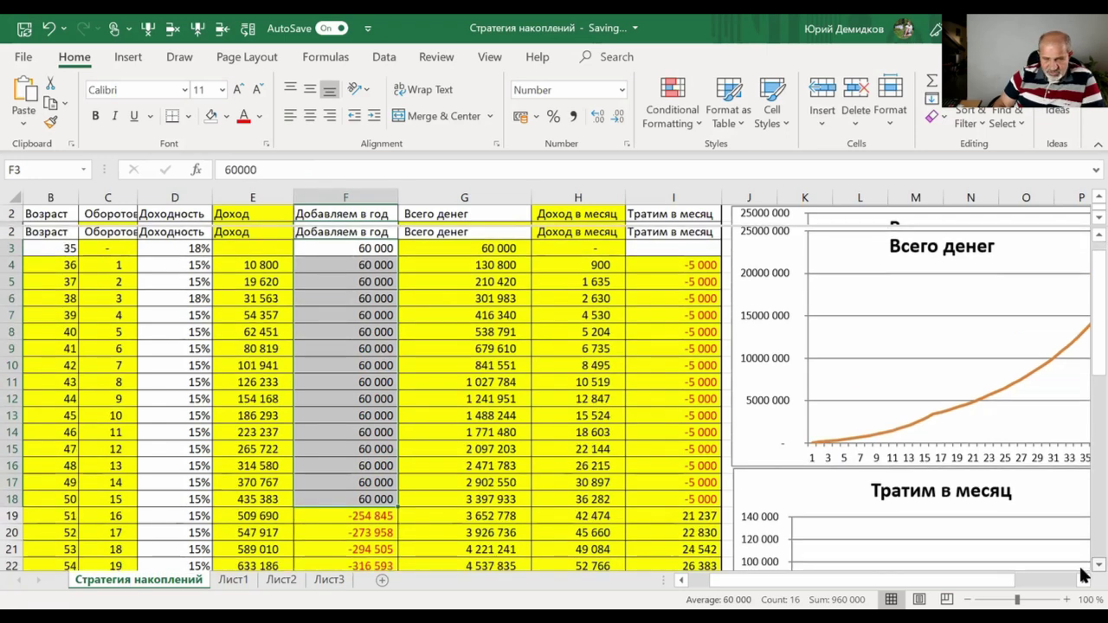
pyautogui.moveTo(369, 336); pyautogui.dragTo(369, 336)
pyautogui.click(366, 370)
pyautogui.write('9000')
pyautogui.press('Tab')
pyautogui.click(366, 370)
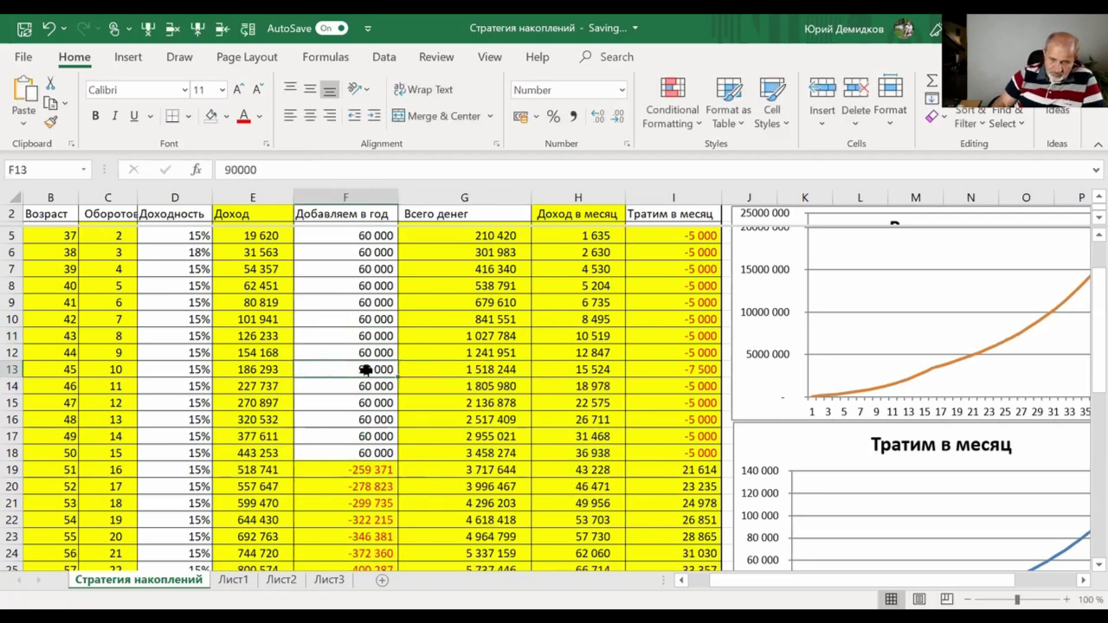
pyautogui.moveTo(401, 378); pyautogui.dragTo(389, 454)
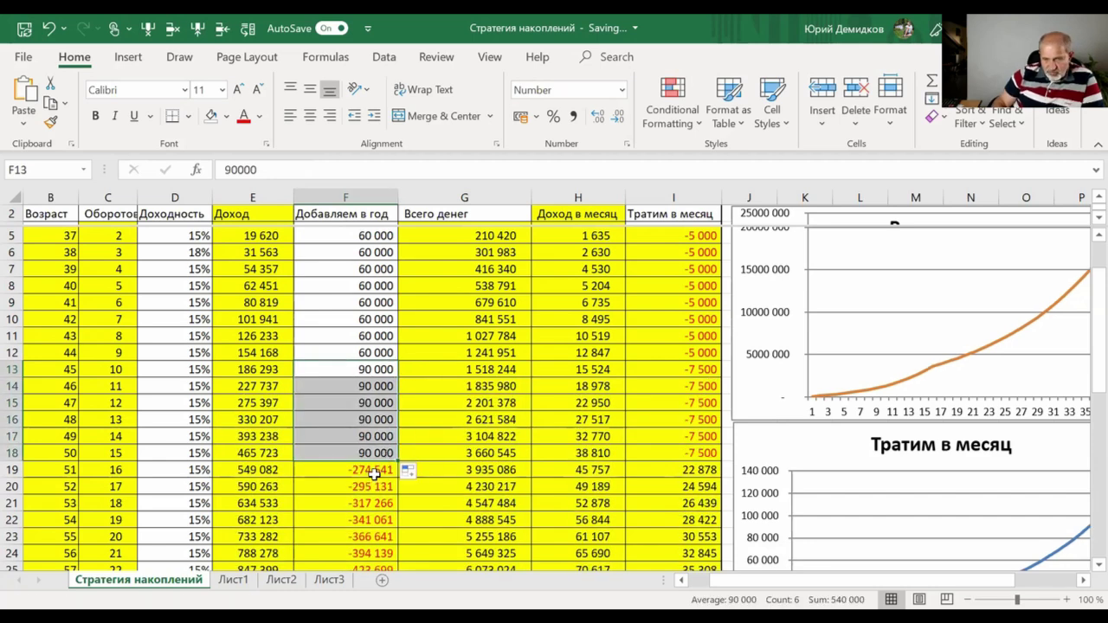
# - Review the age-51 withdrawal and running-total formulas, then enter 120 000 for age 37
pyautogui.click(374, 472)
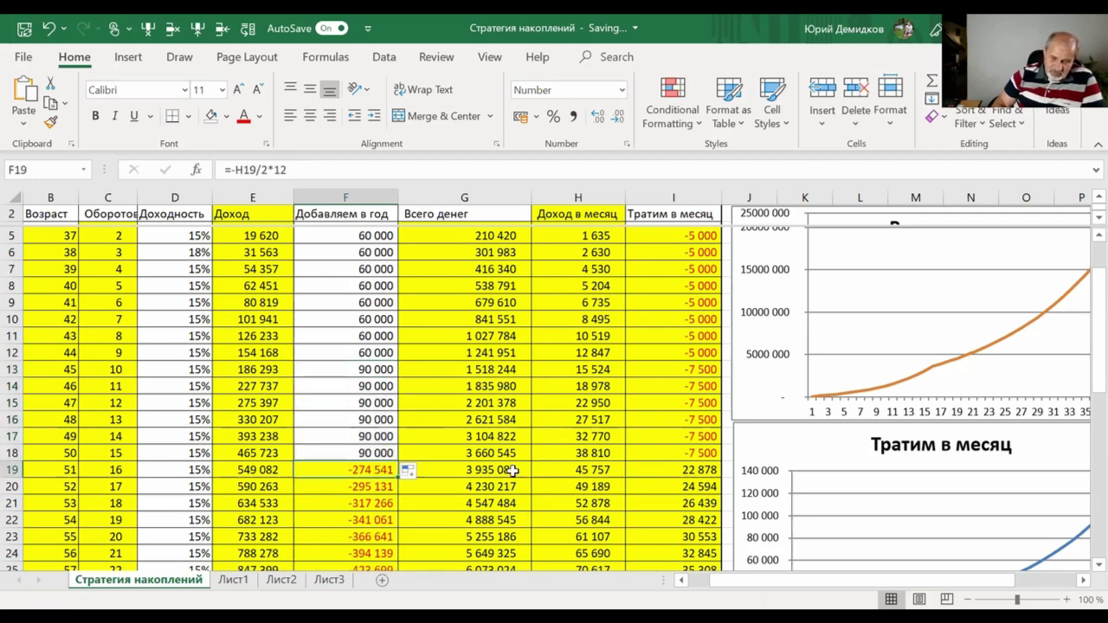
pyautogui.click(513, 469)
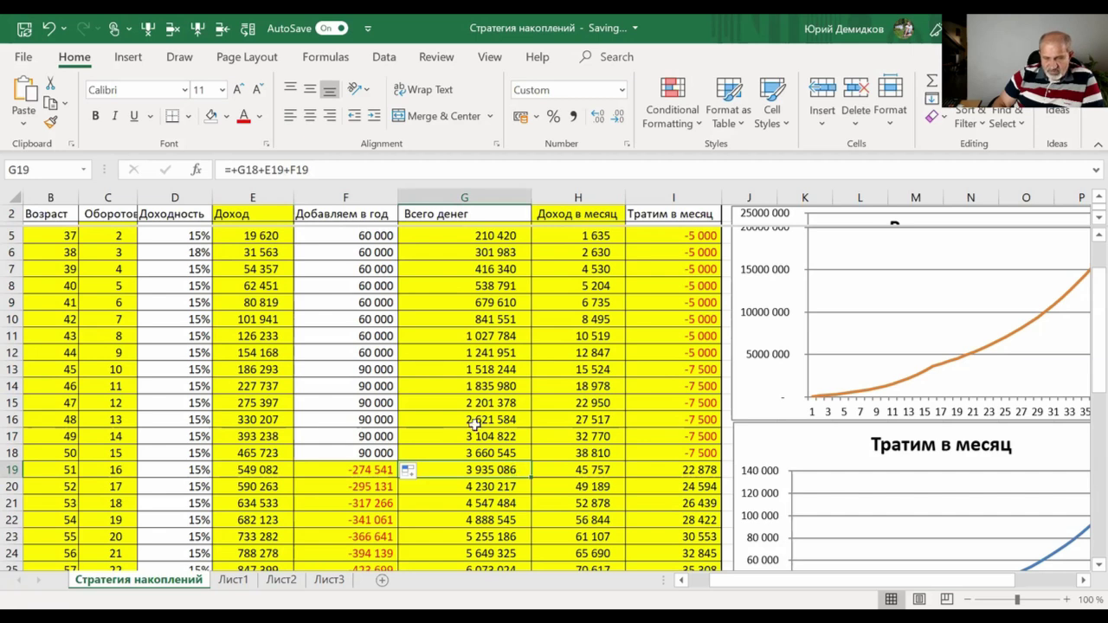
pyautogui.click(481, 384)
pyautogui.click(477, 355)
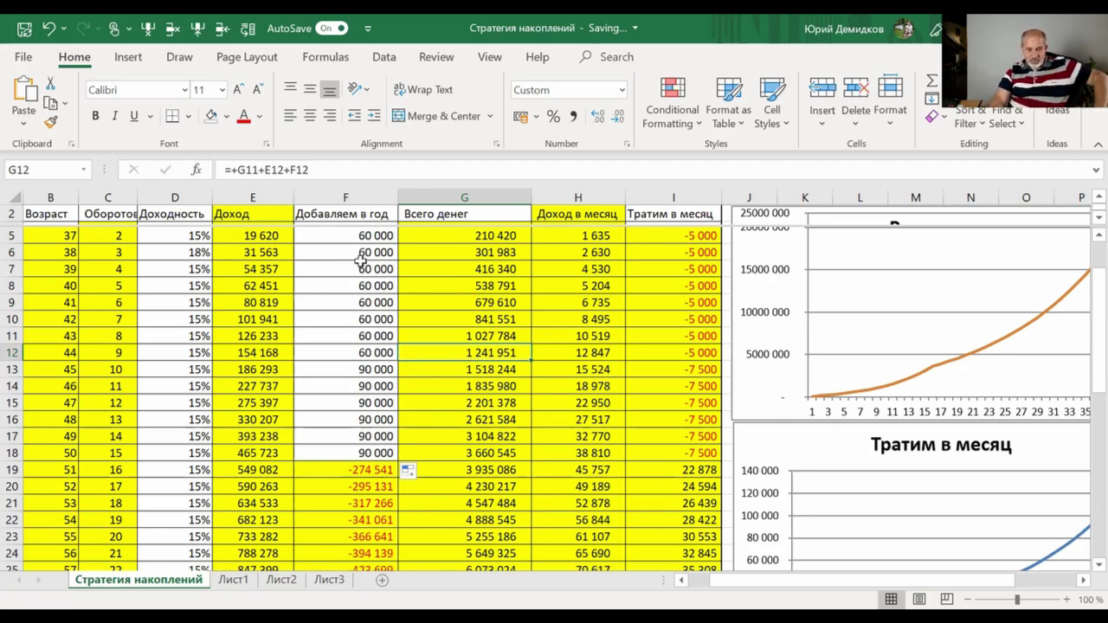
pyautogui.click(352, 236)
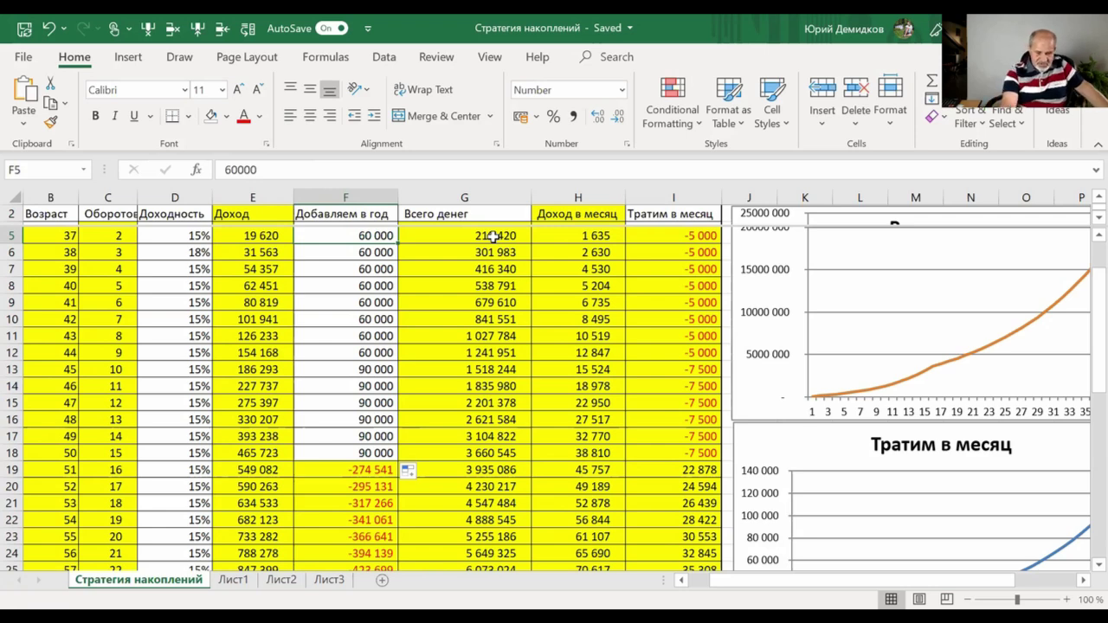
pyautogui.write('12')
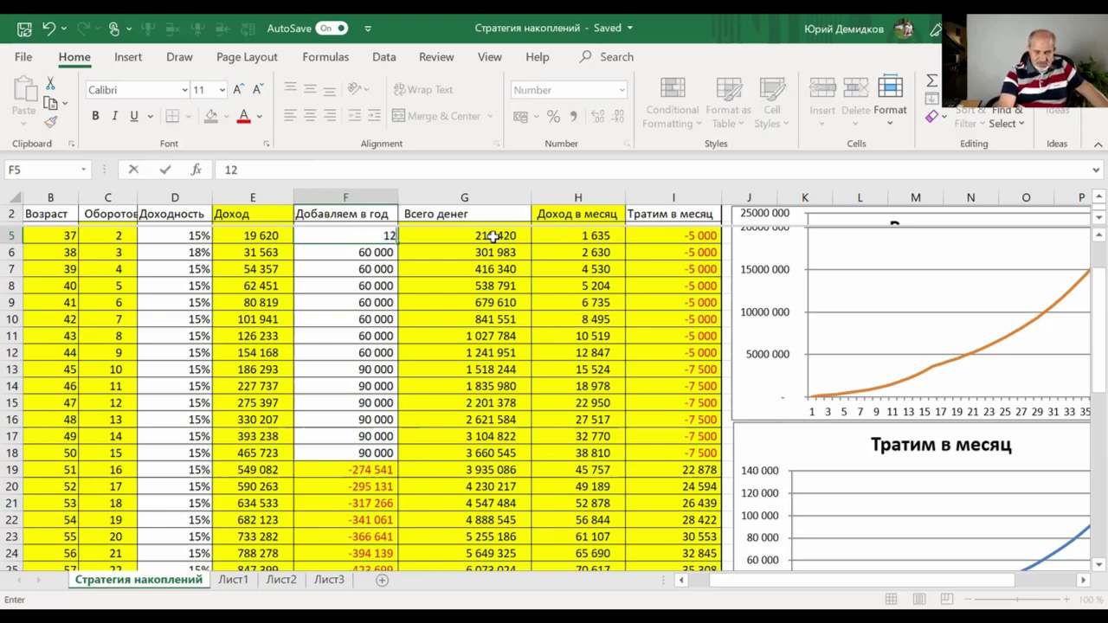
pyautogui.write('0')
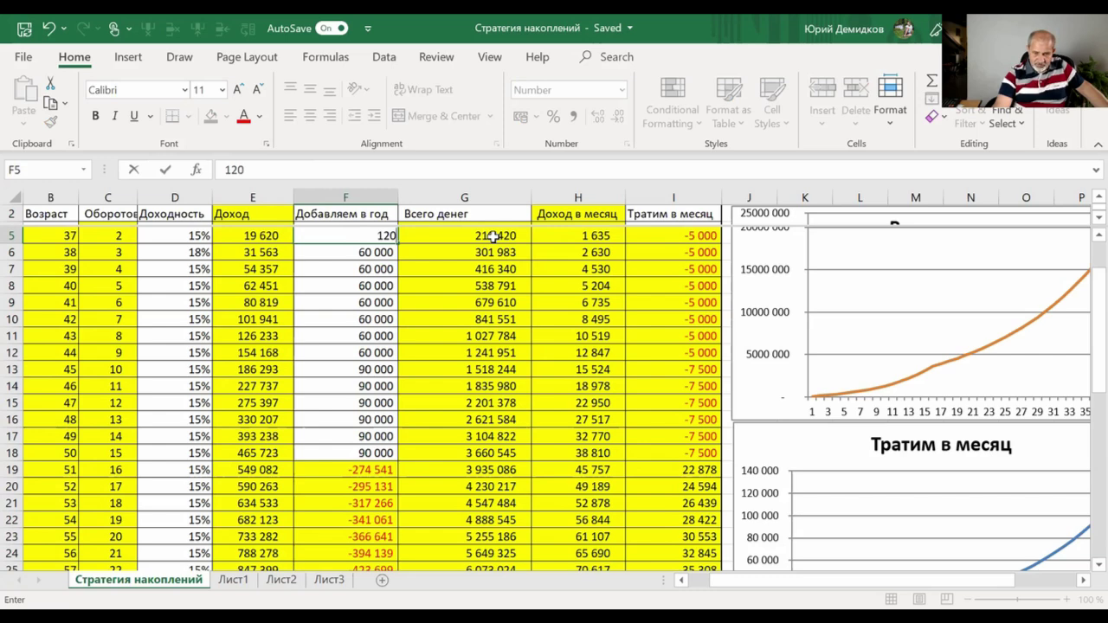
pyautogui.write('000')
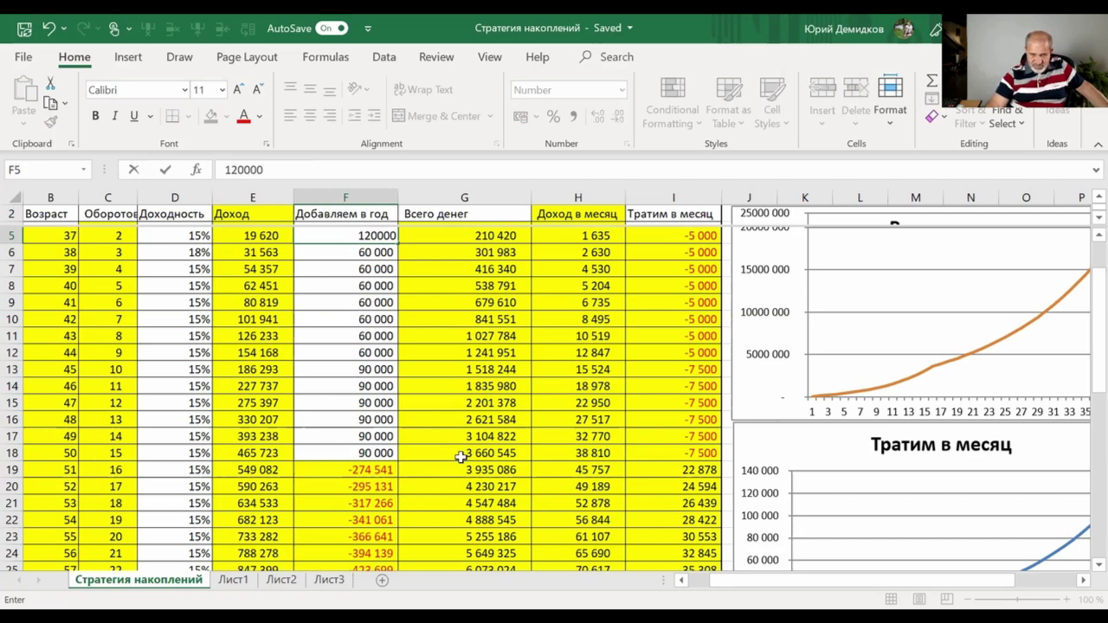
# - Trial 120 000 at age 37, check the running totals, then restore it to 60 000
pyautogui.press('Tab')
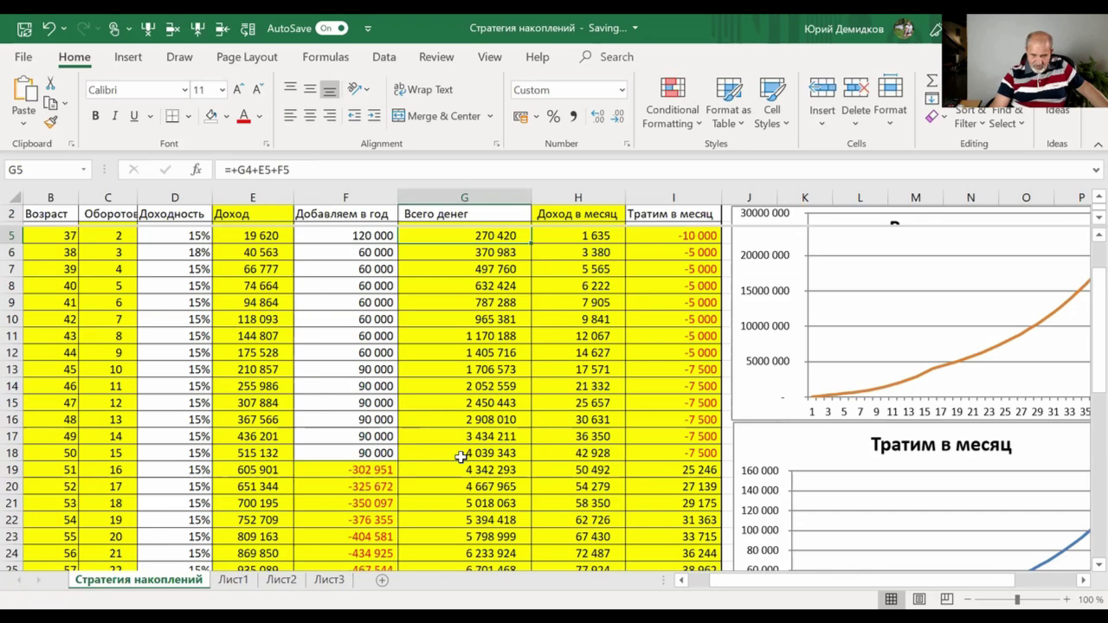
pyautogui.press('Up')
pyautogui.press('Up')
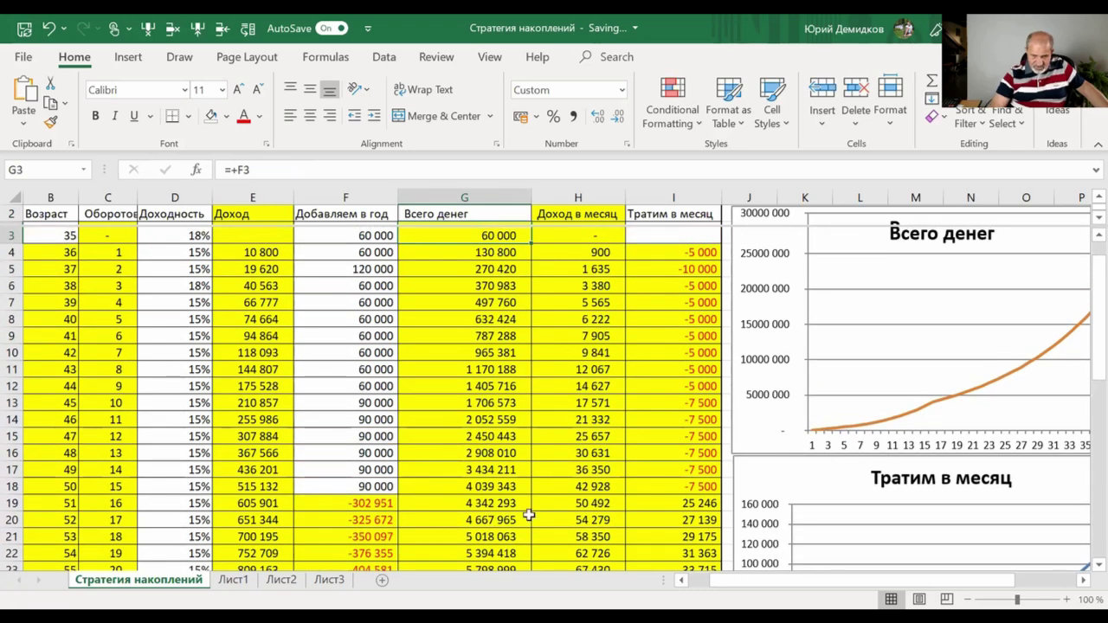
pyautogui.click(472, 470)
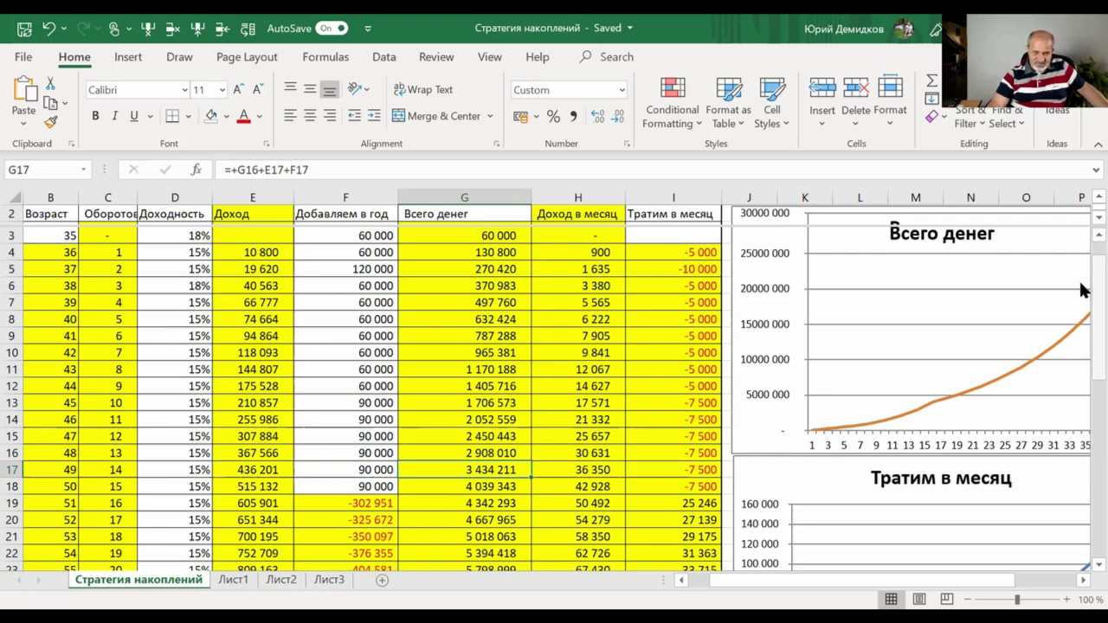
pyautogui.scroll(1, 1084, 291)
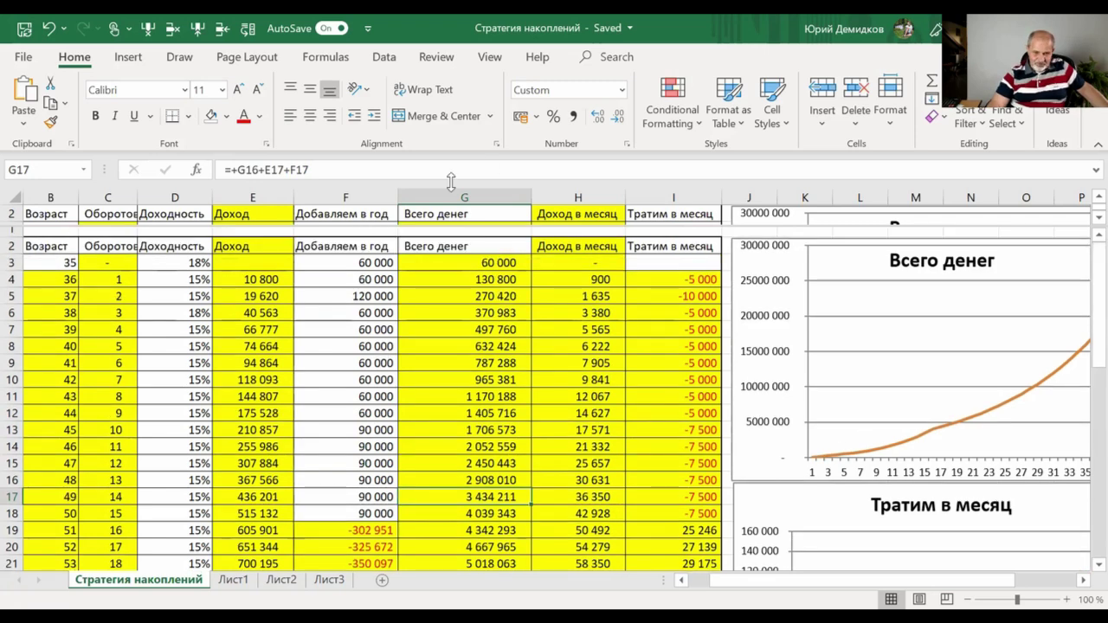
pyautogui.click(355, 296)
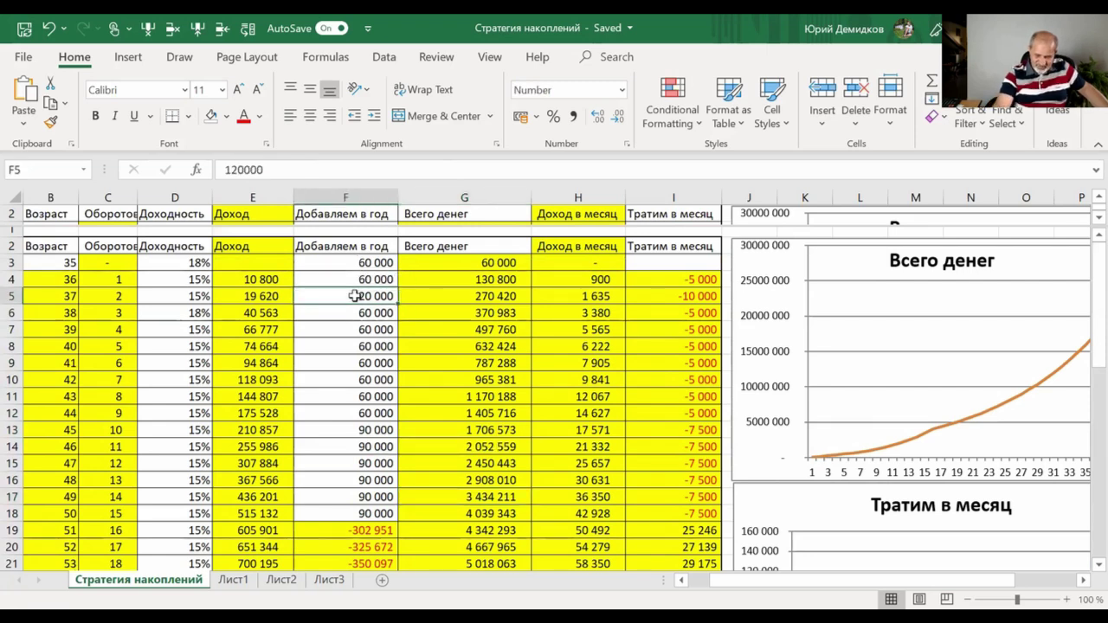
pyautogui.write('60000')
pyautogui.press('Return')
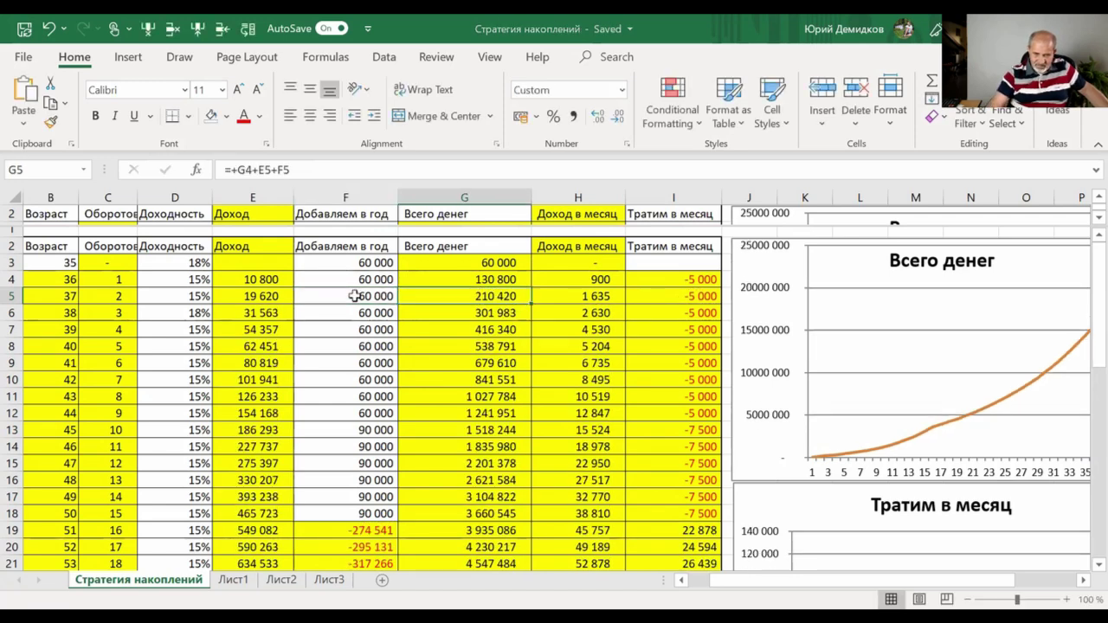
pyautogui.press('Up')
pyautogui.press('Up')
pyautogui.press('Up')
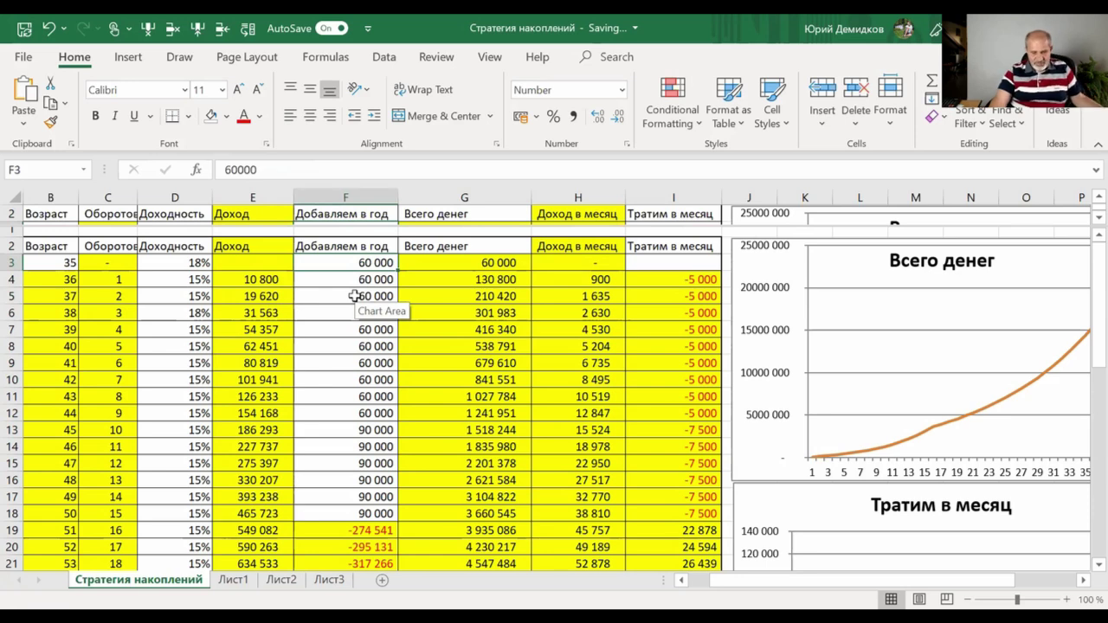
# - Raise the age-35 contribution to 120 000 and confirm the 4 174 574 total at age 50
pyautogui.press('Down')
pyautogui.press('Down')
pyautogui.press('Down')
pyautogui.press('Down')
pyautogui.press('Down')
pyautogui.press('Down')
pyautogui.press('Down')
pyautogui.press('Down')
pyautogui.press('Down')
pyautogui.press('Down')
pyautogui.press('Down')
pyautogui.press('Down')
pyautogui.press('Down')
pyautogui.press('Down')
pyautogui.press('Down')
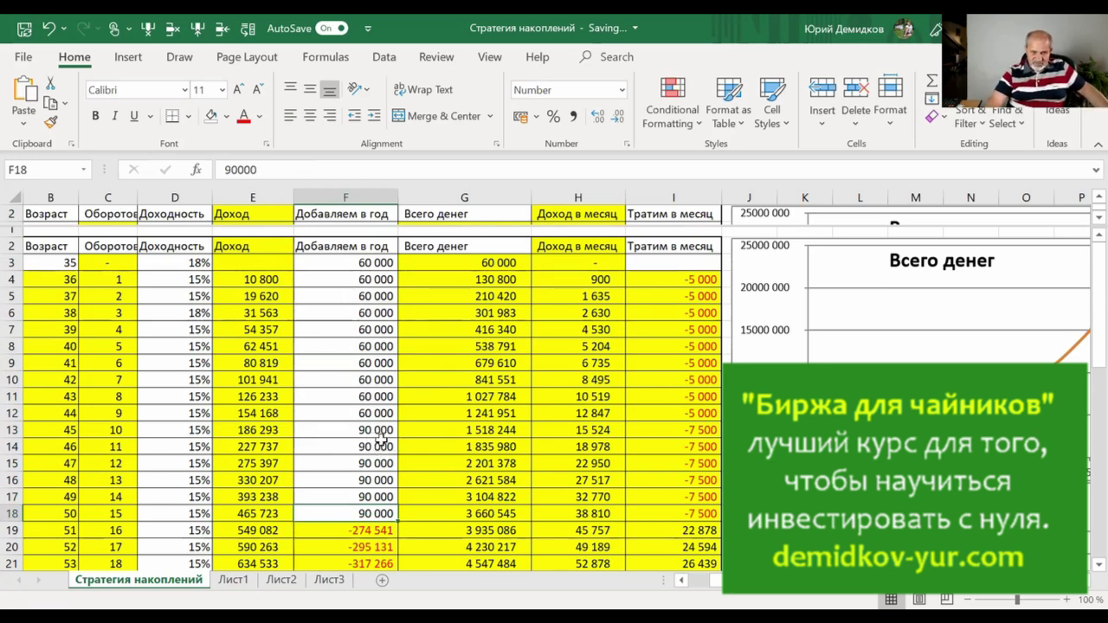
pyautogui.click(364, 264)
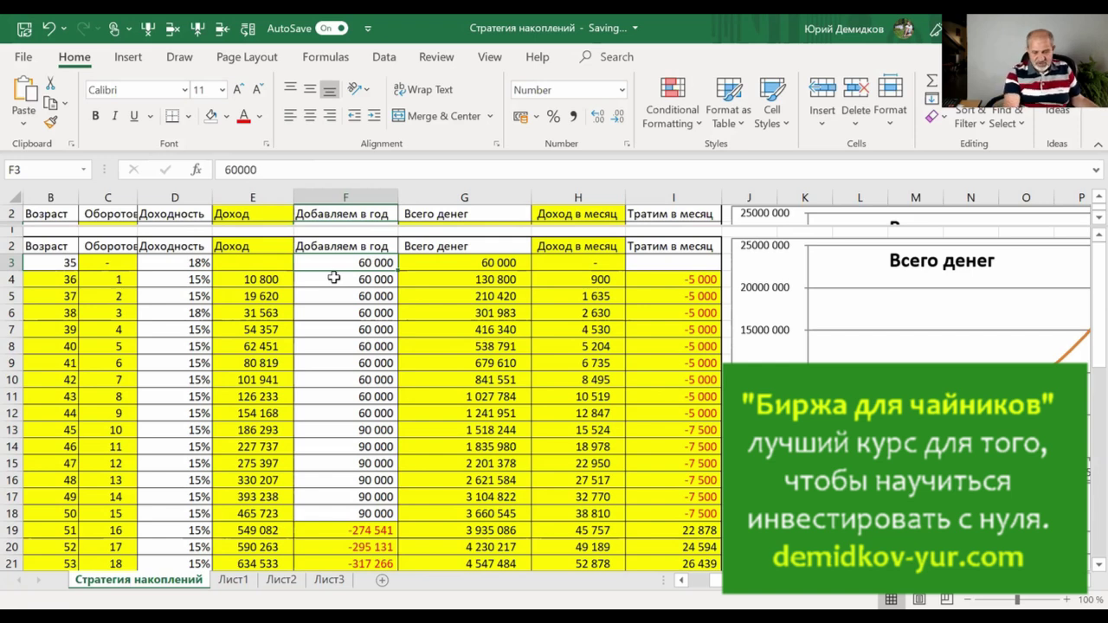
pyautogui.write('120')
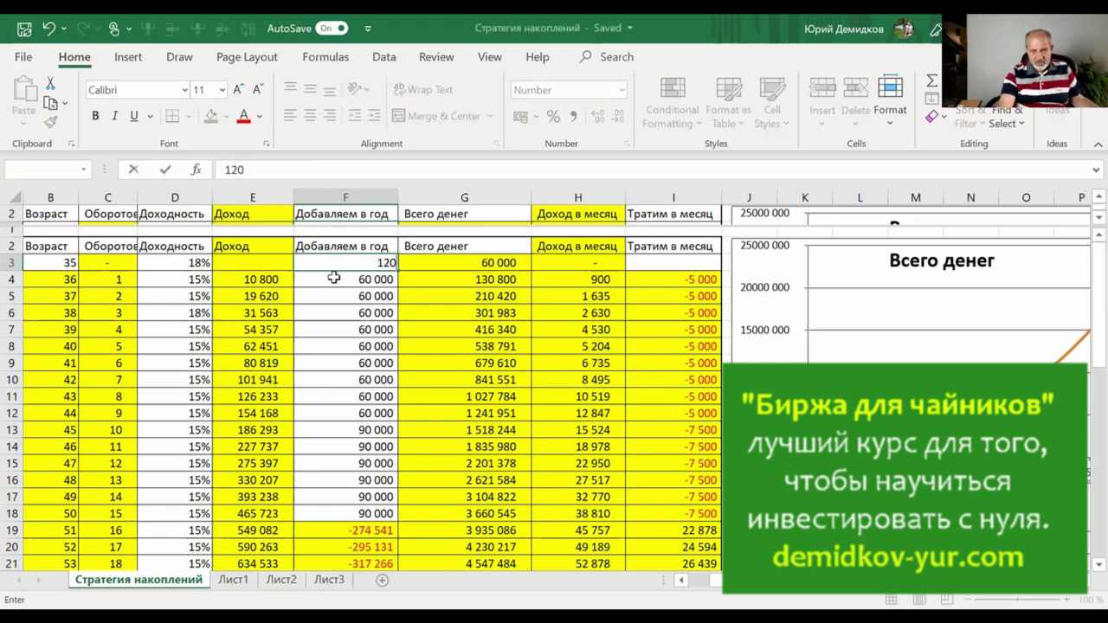
pyautogui.write('000')
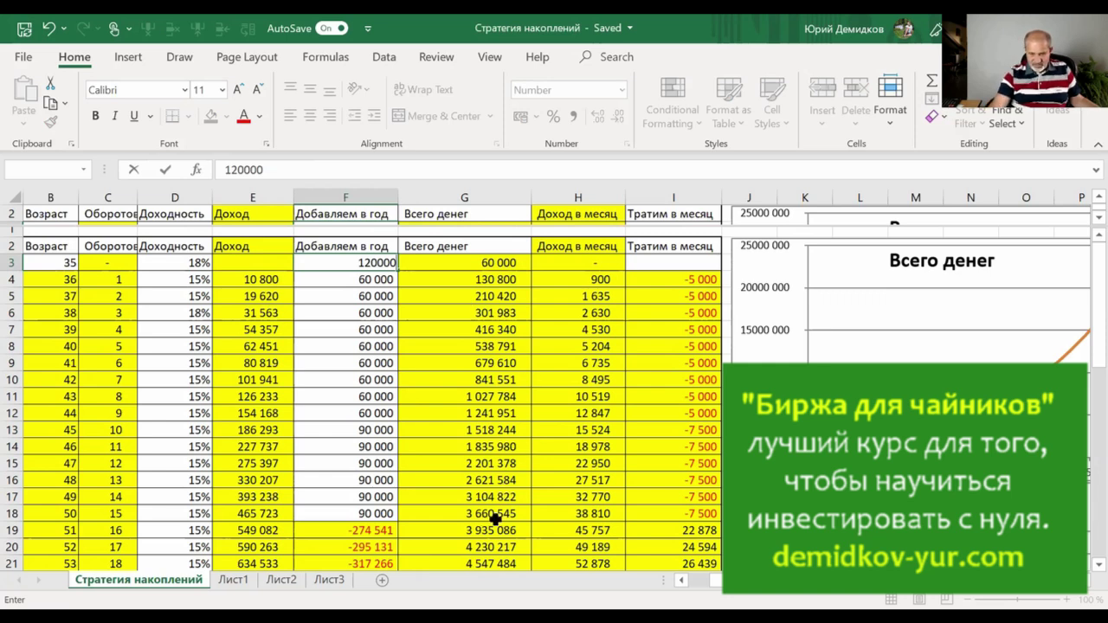
pyautogui.press('Tab')
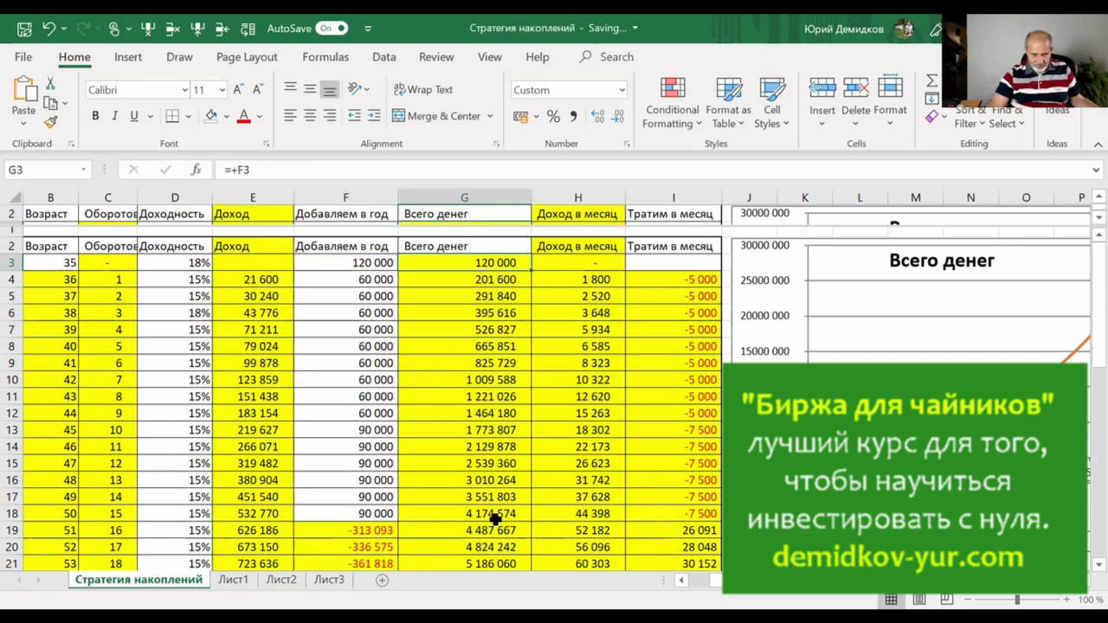
pyautogui.click(498, 517)
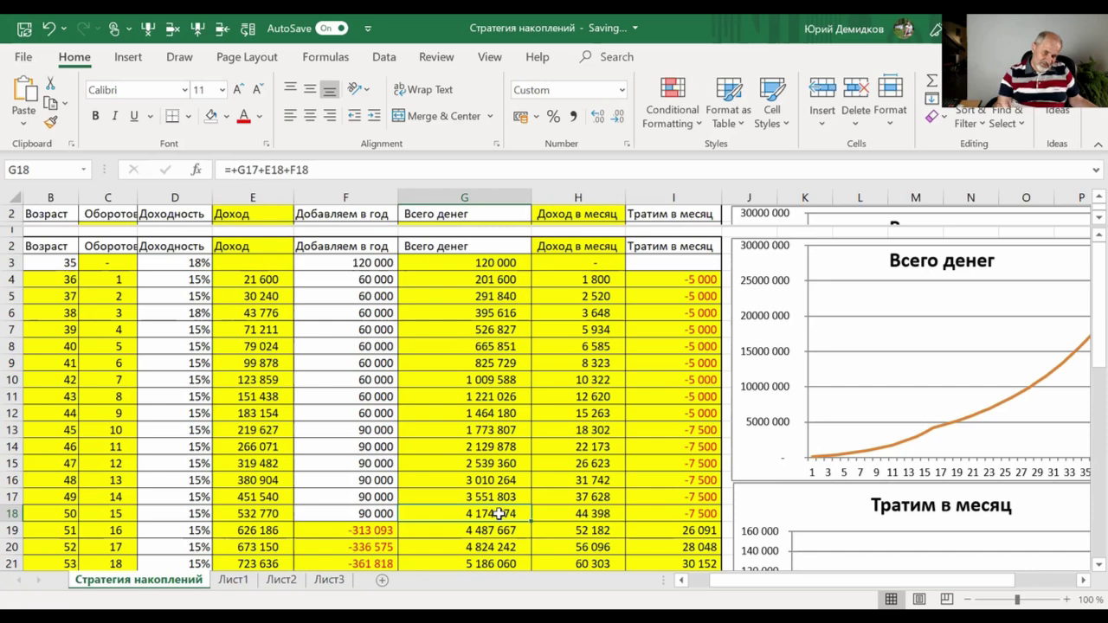
pyautogui.click(351, 261)
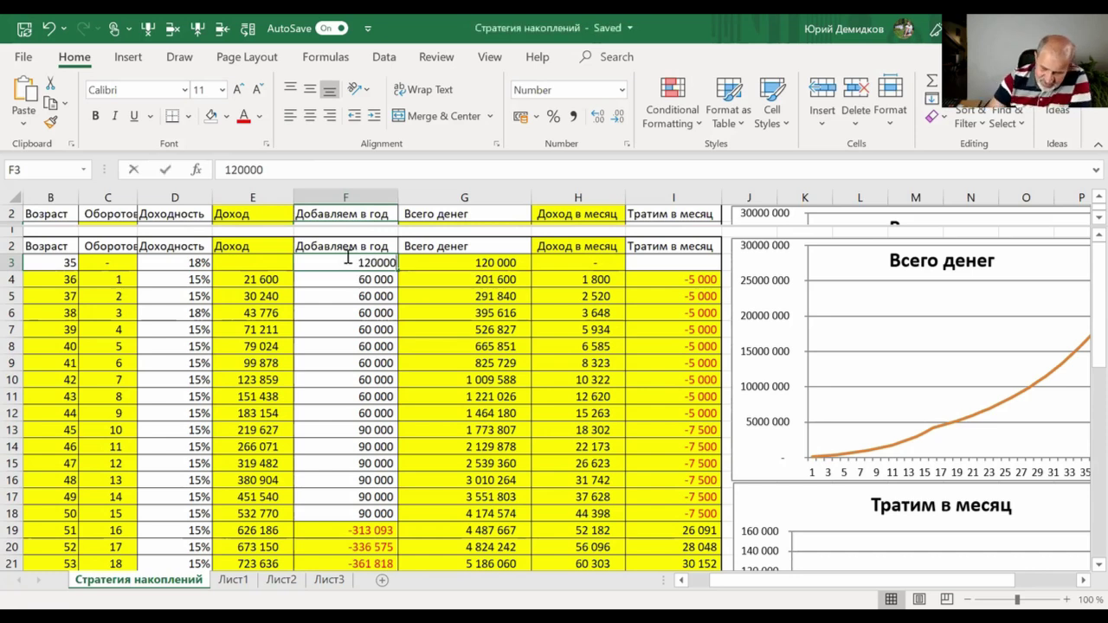
pyautogui.write('60000')
pyautogui.press('Return')
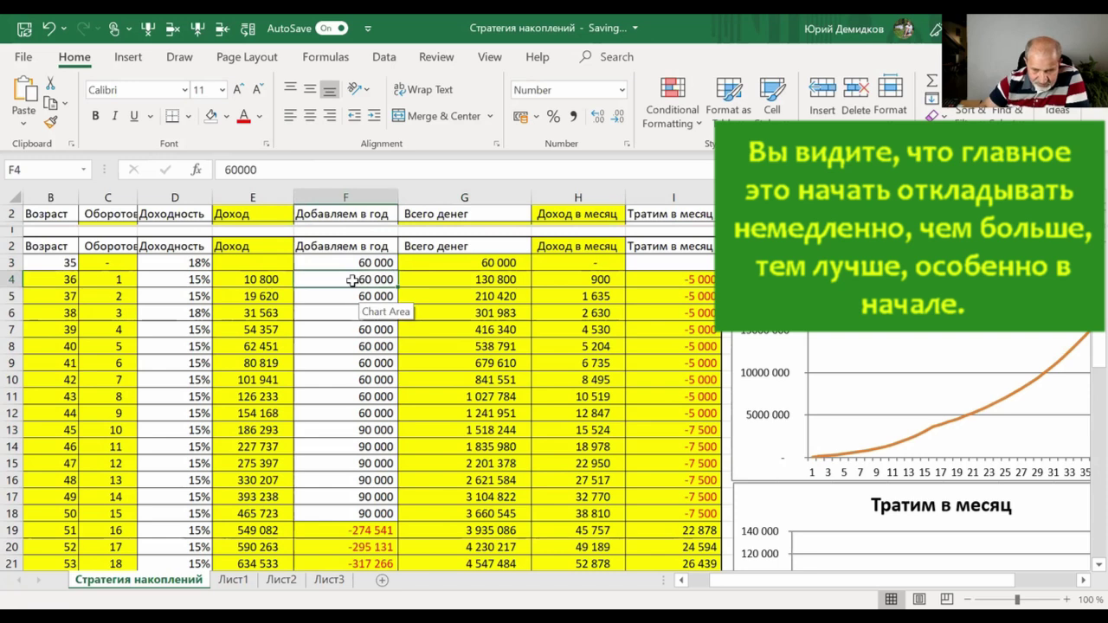
pyautogui.moveTo(364, 280); pyautogui.dragTo(364, 313)
pyautogui.moveTo(384, 413); pyautogui.dragTo(369, 514)
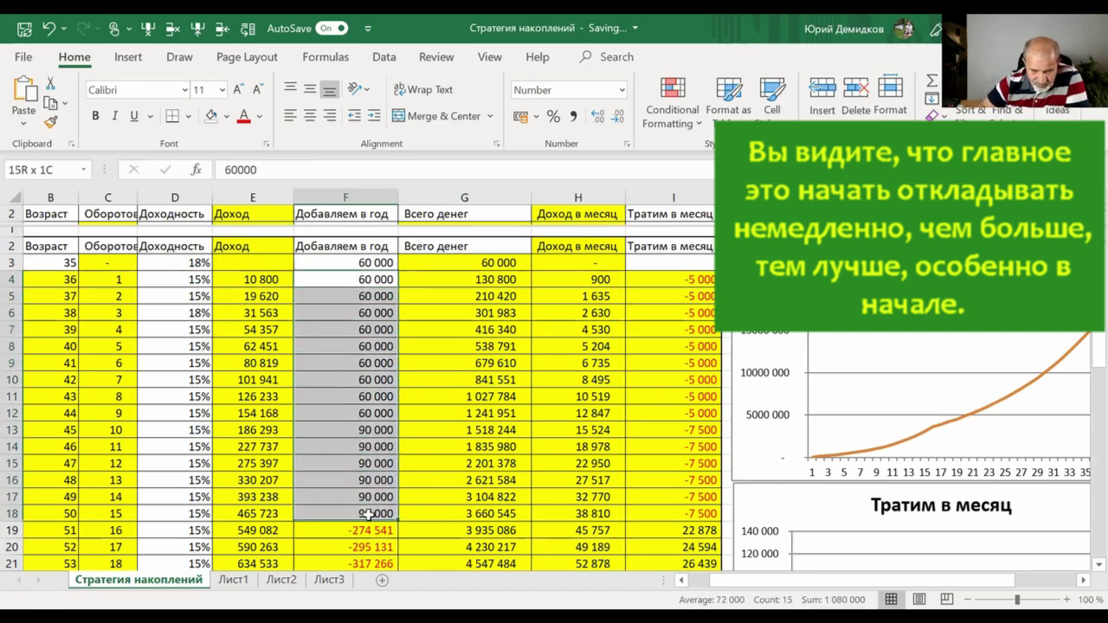
pyautogui.press('Delete')
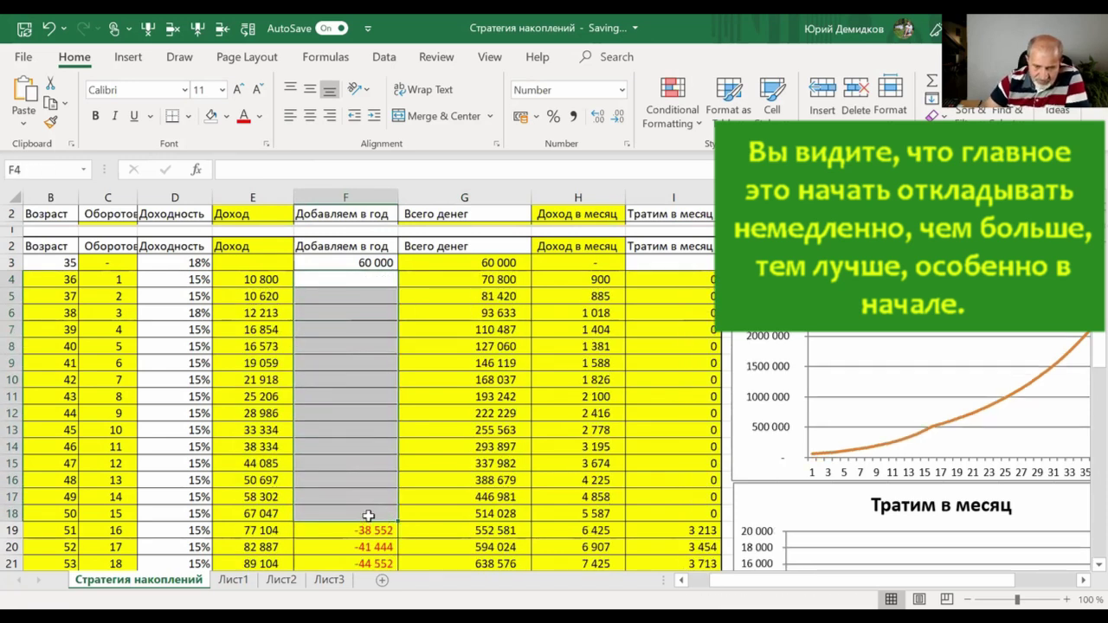
pyautogui.click(381, 262)
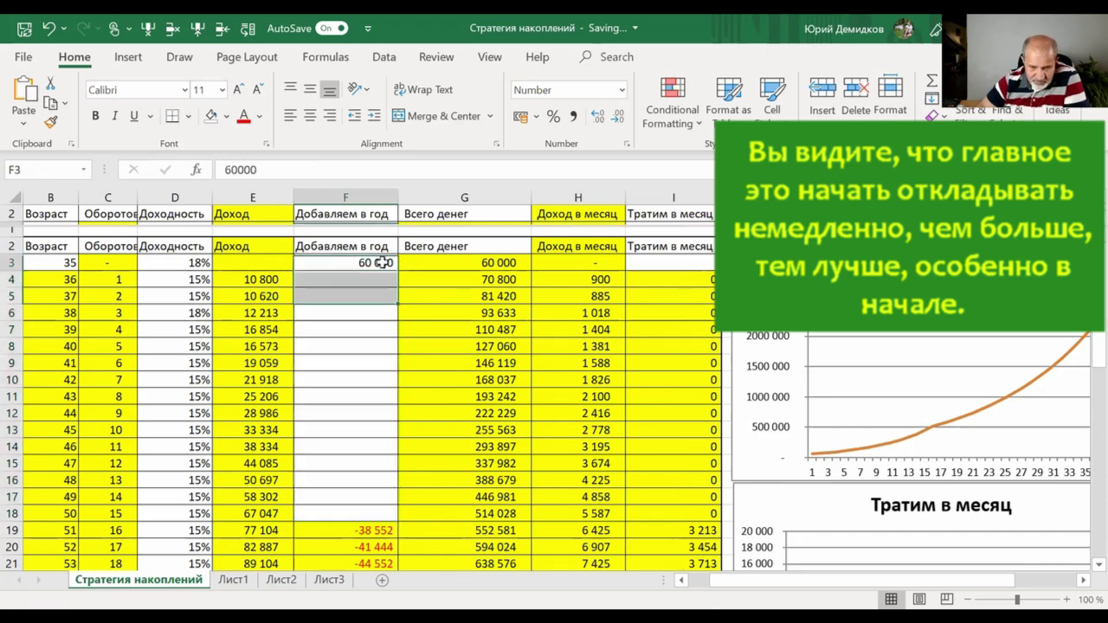
pyautogui.click(514, 514)
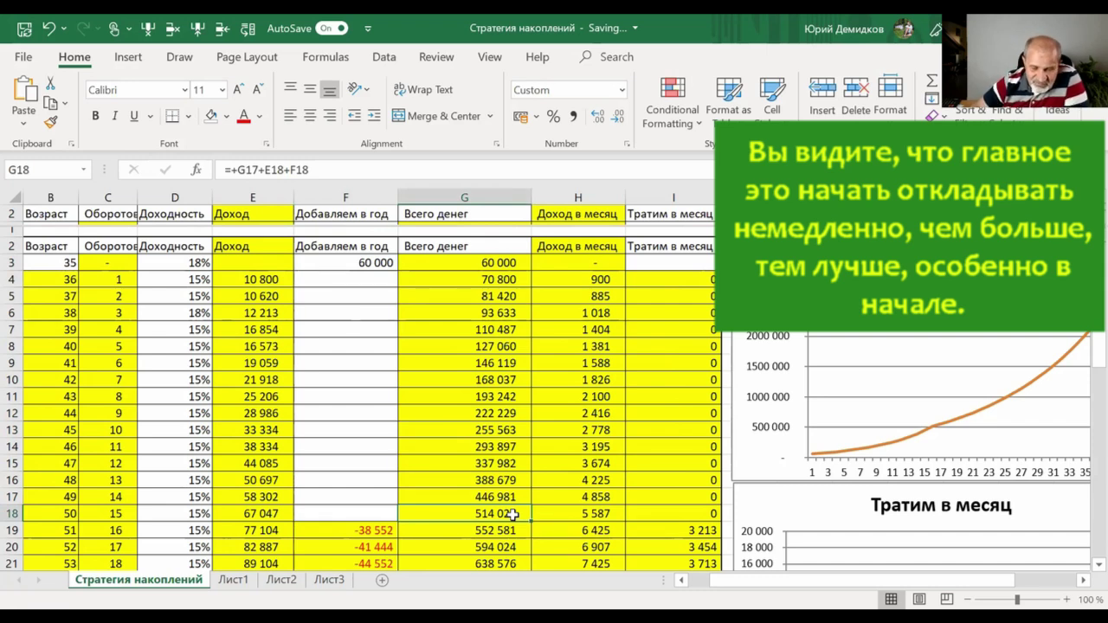
pyautogui.click(352, 264)
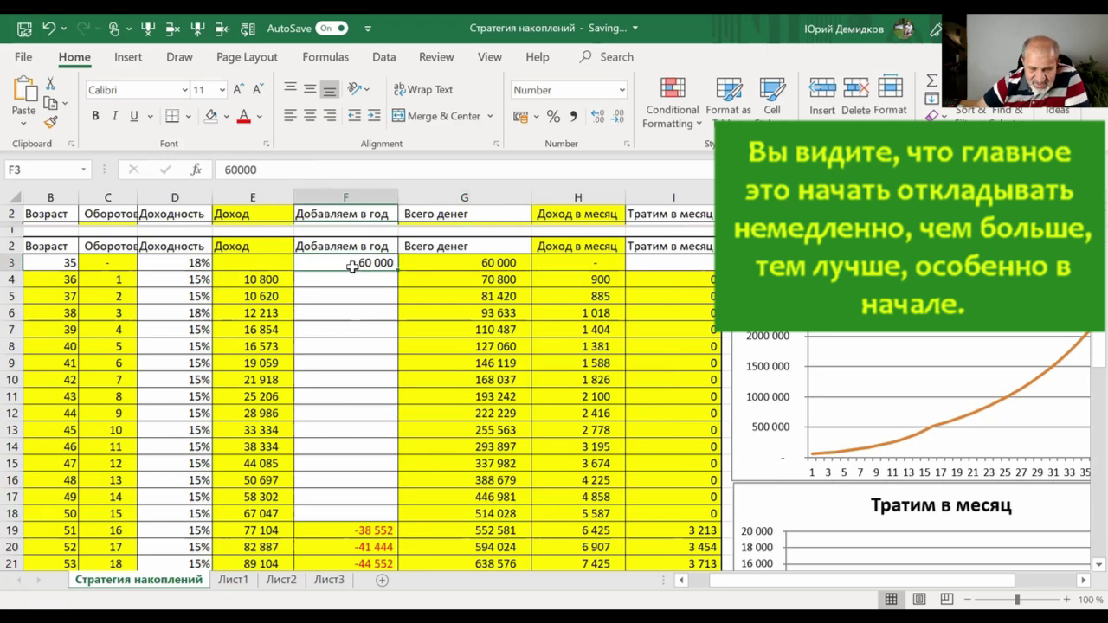
pyautogui.click(490, 514)
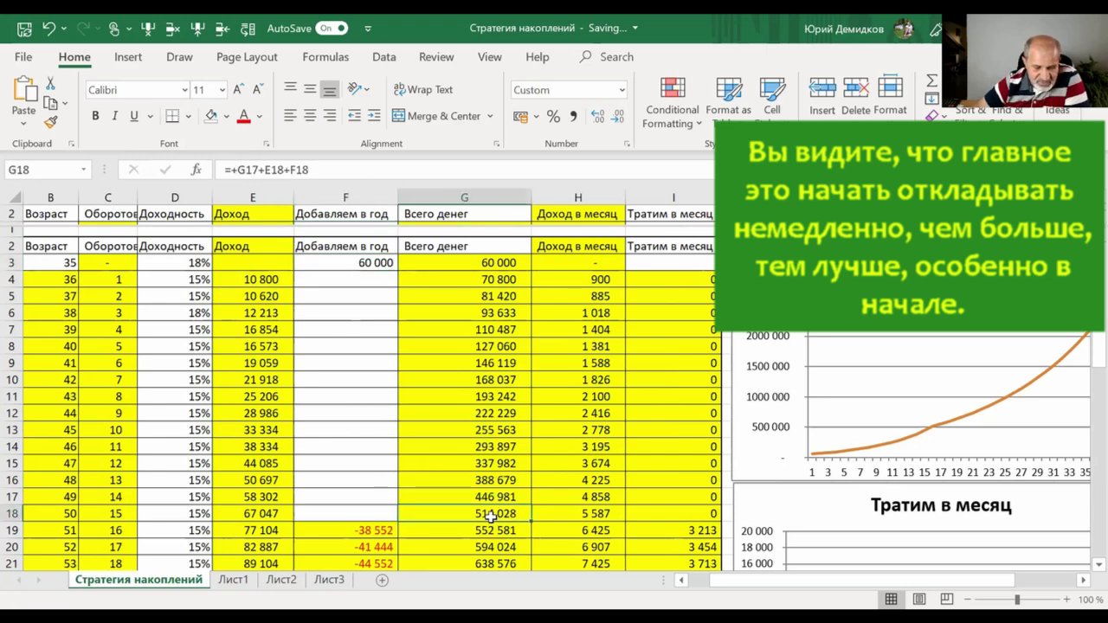
pyautogui.click(329, 264)
pyautogui.write('100 000')
pyautogui.press('Tab')
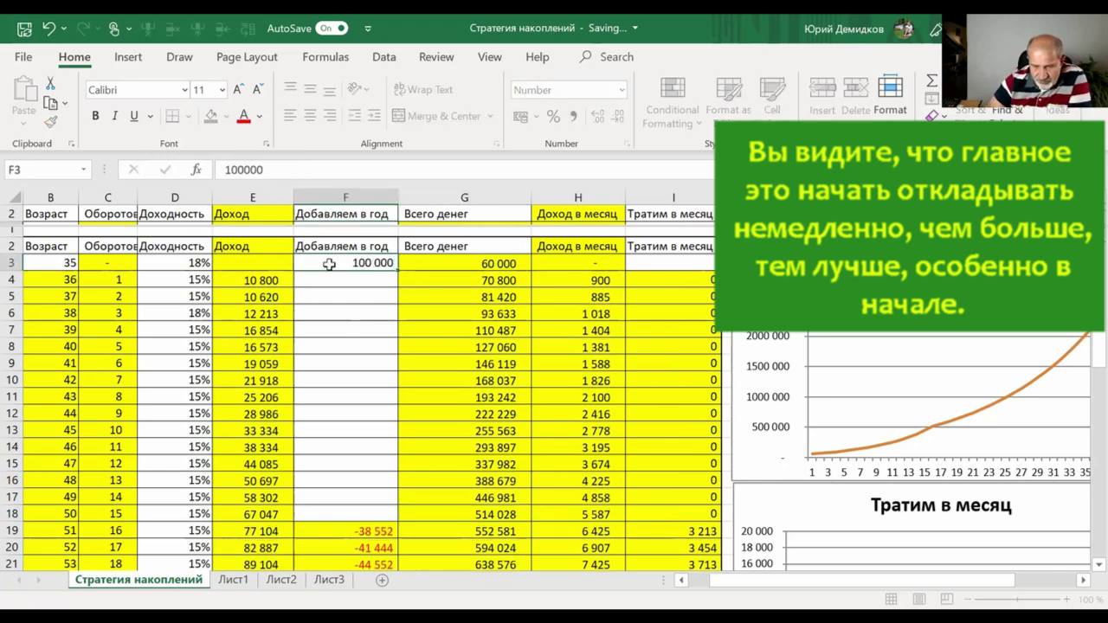
pyautogui.click(466, 515)
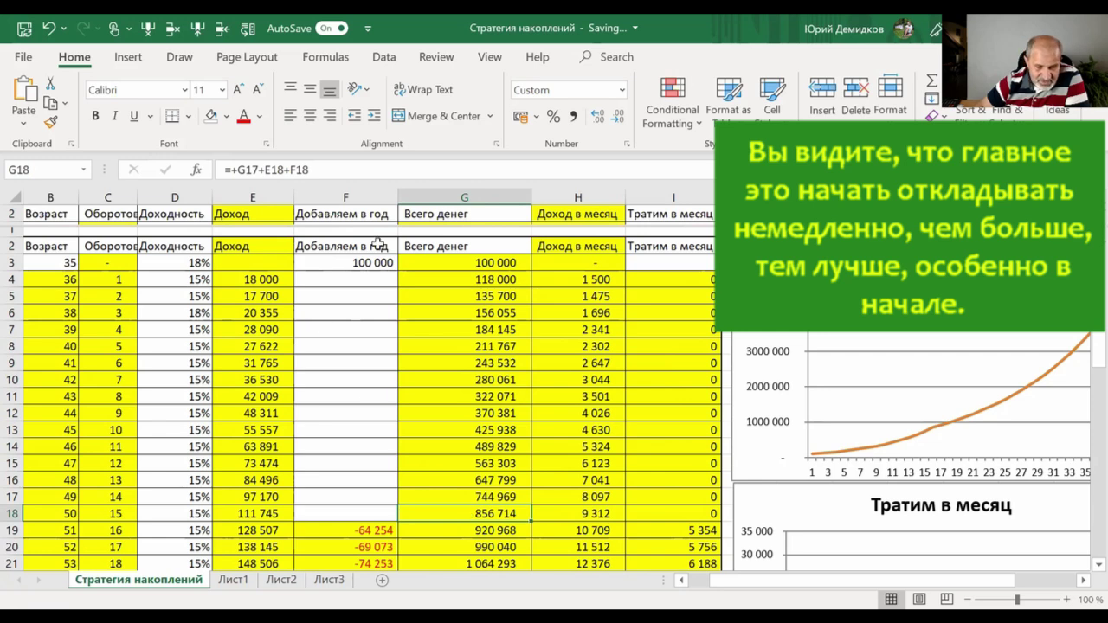
pyautogui.click(367, 264)
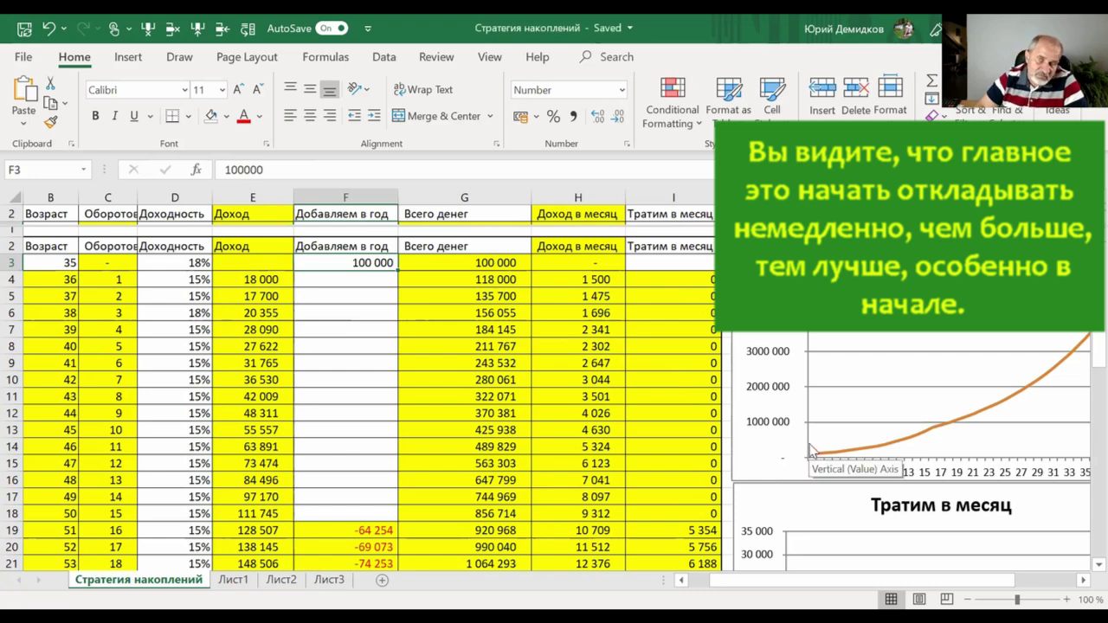
pyautogui.click(364, 514)
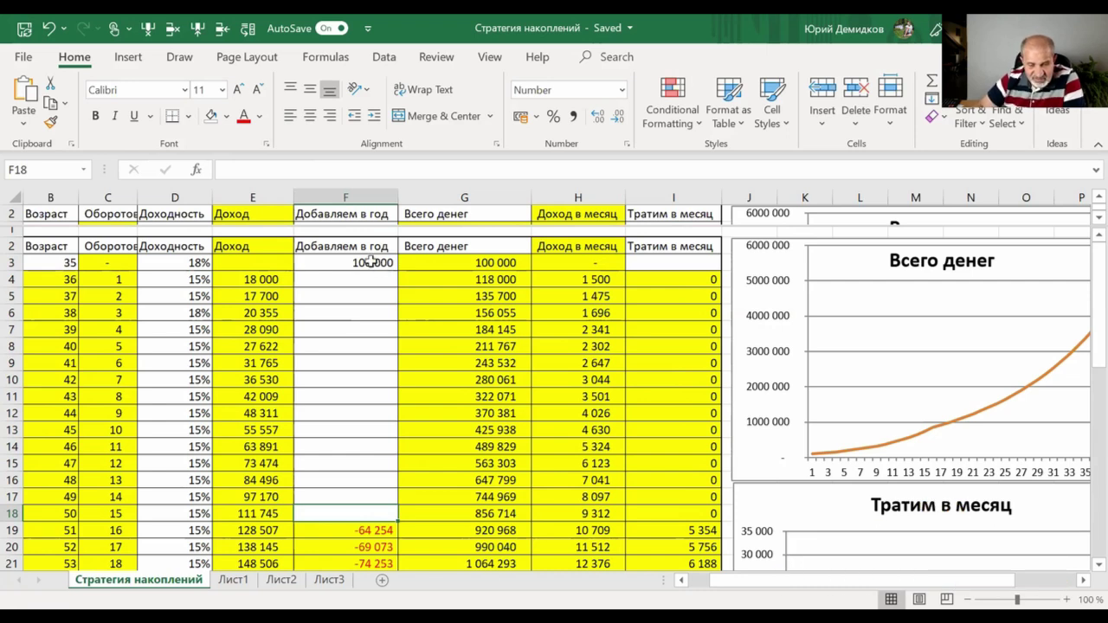
# - Set the first-year contribution to 60 000 and the age-36 contribution to 90 000
pyautogui.click(371, 262)
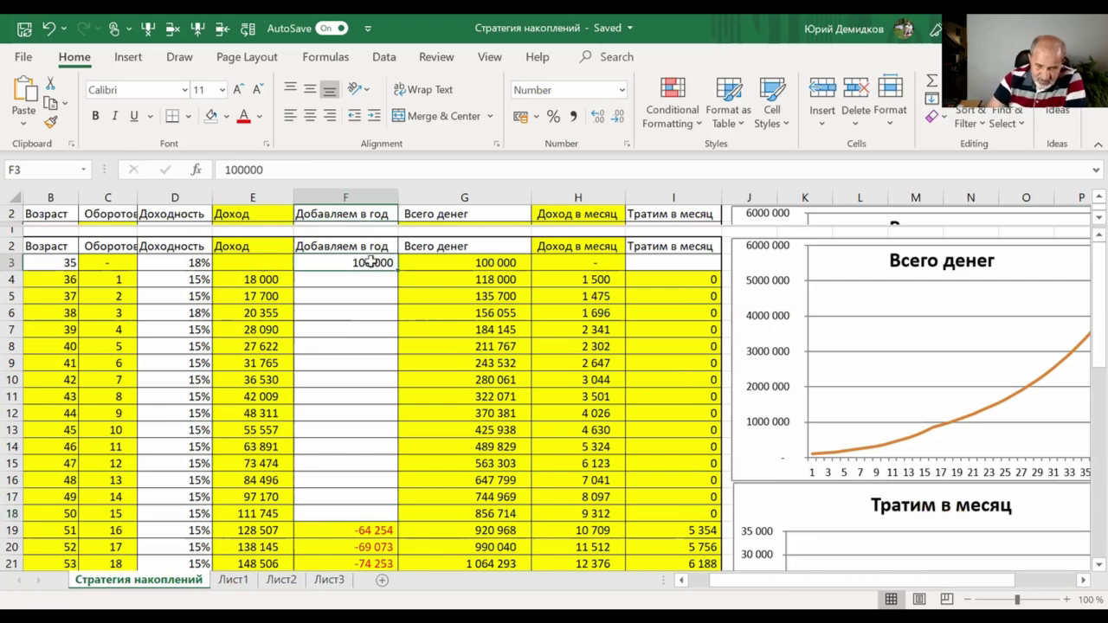
pyautogui.write('60000')
pyautogui.hotkey('ctrl', 'Return')
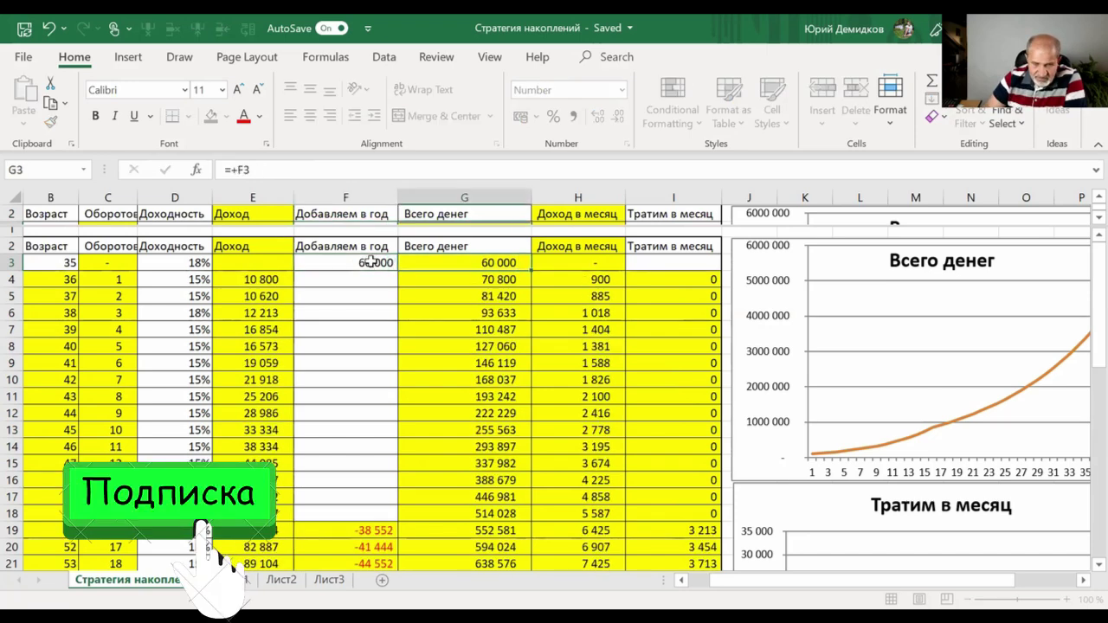
pyautogui.press('Down')
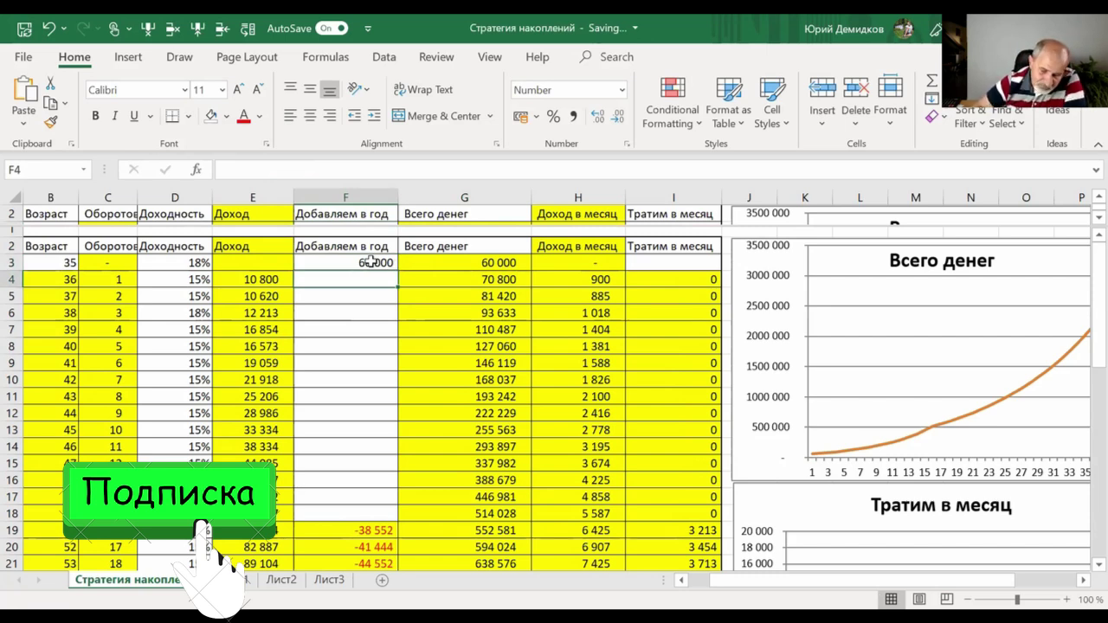
pyautogui.write('90000')
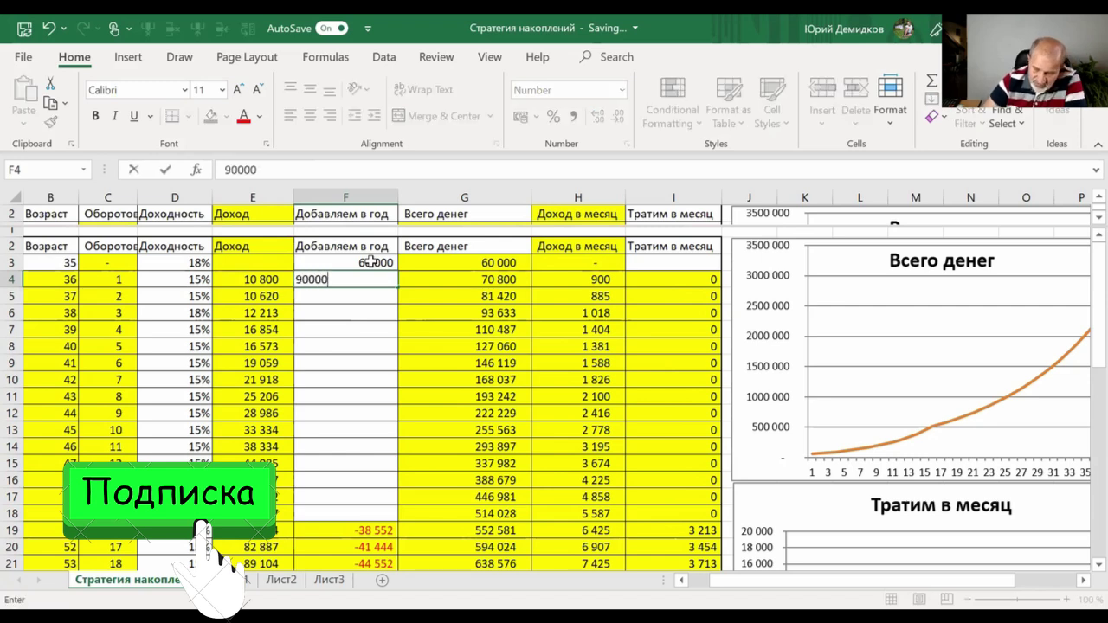
pyautogui.press('Tab')
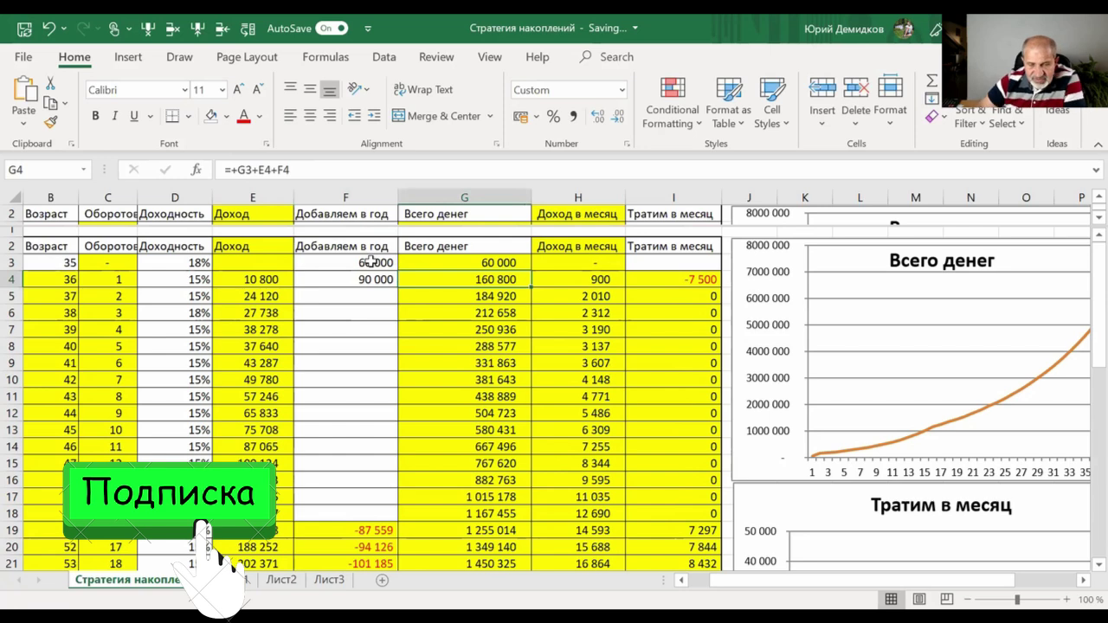
# - Copy 90 000 down through age 45 and verify the 2 104 584 running total
pyautogui.click(665, 280)
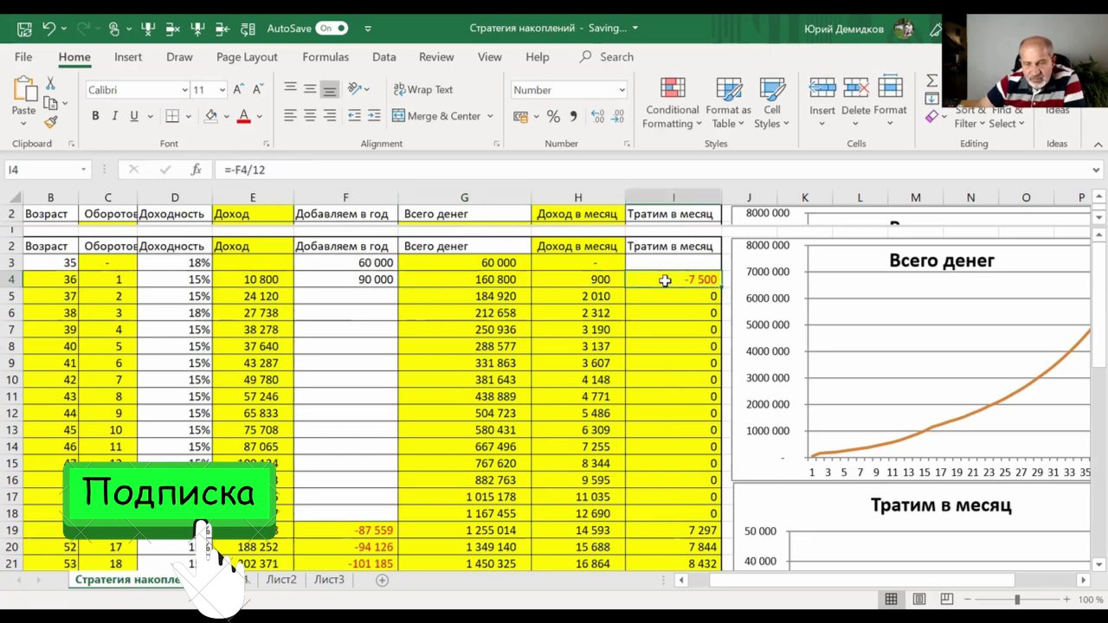
pyautogui.click(372, 280)
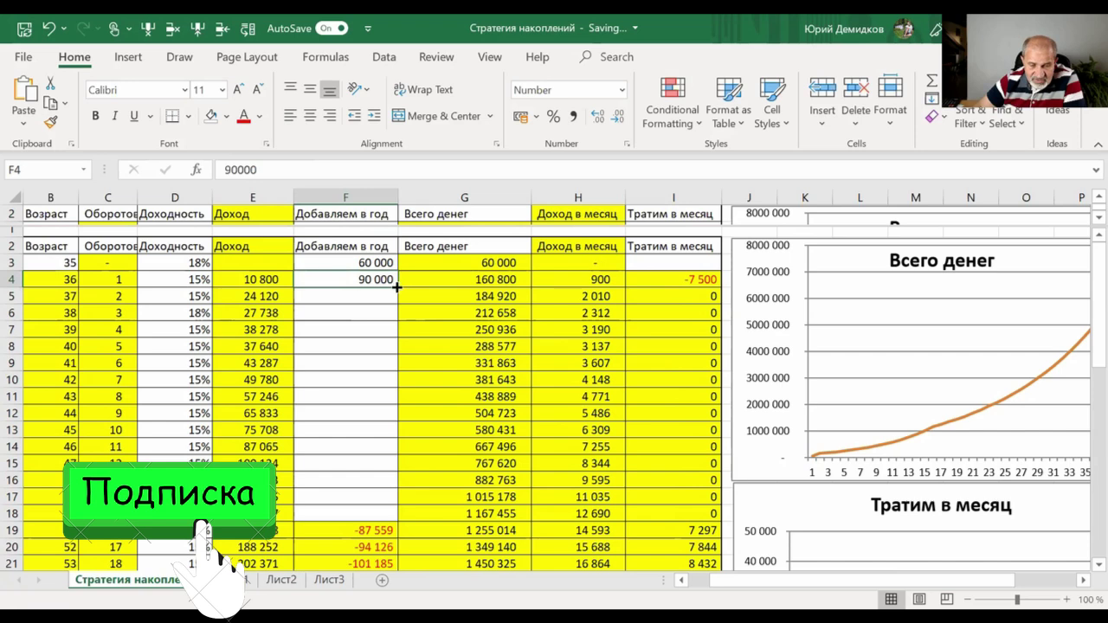
pyautogui.moveTo(397, 288); pyautogui.dragTo(396, 347)
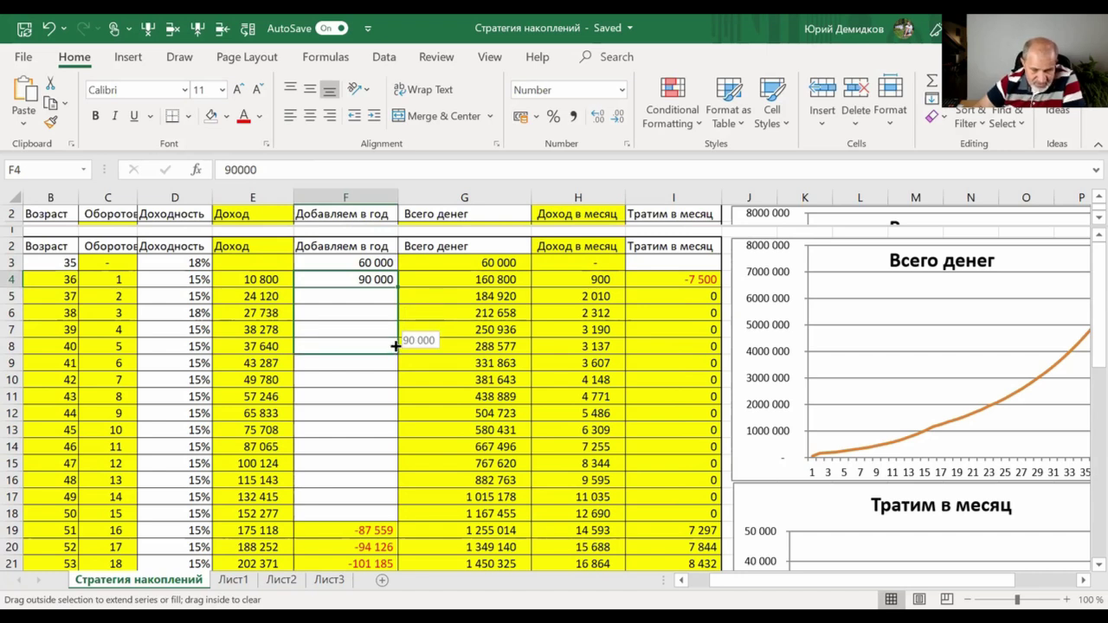
pyautogui.moveTo(396, 346); pyautogui.dragTo(387, 431)
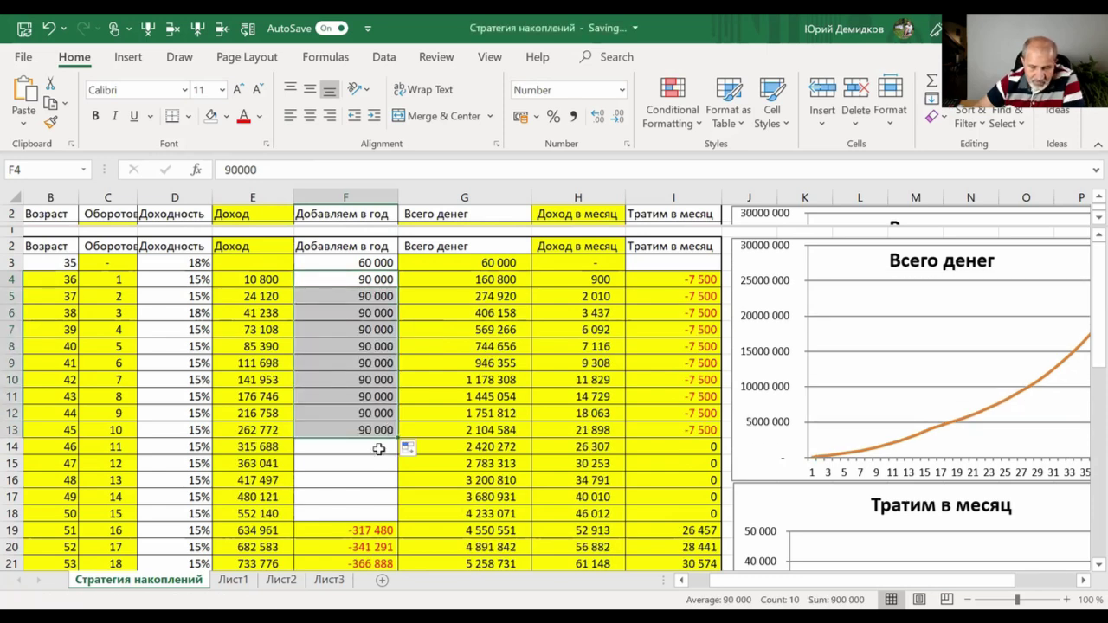
pyautogui.click(381, 429)
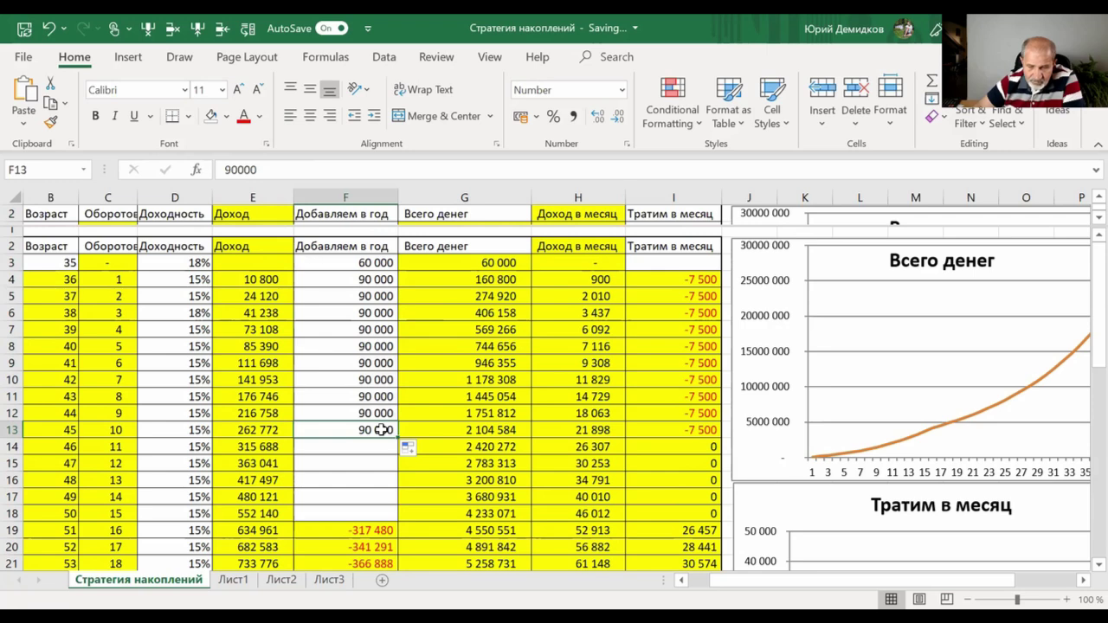
pyautogui.click(499, 424)
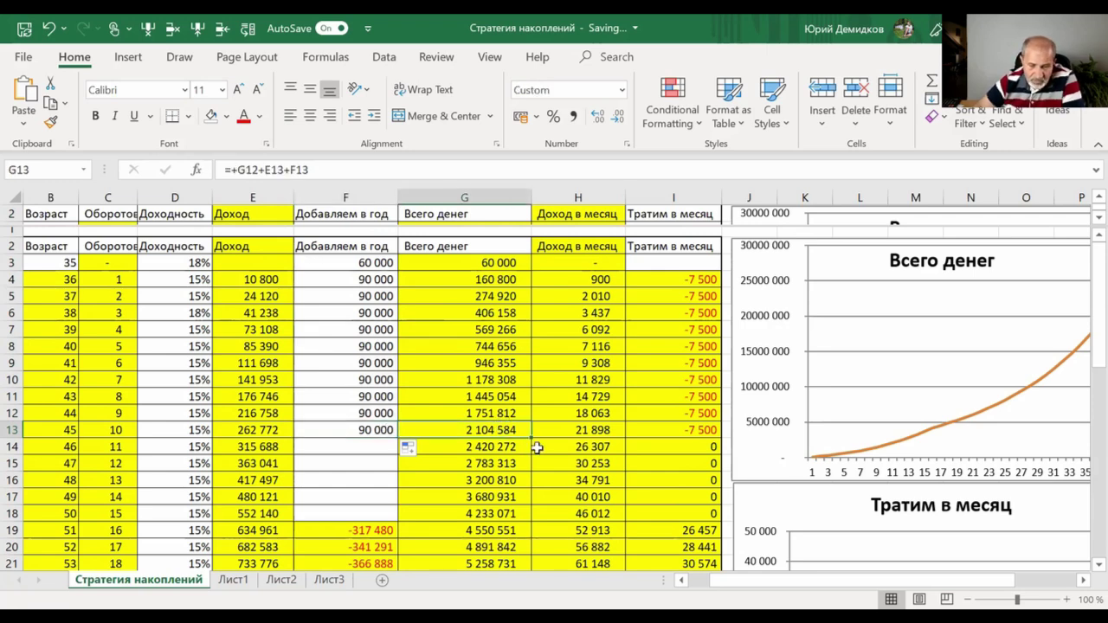
# - Enter 60 000 for age 46, fill it through age 50, and check the 4 637 614 total
pyautogui.click(378, 444)
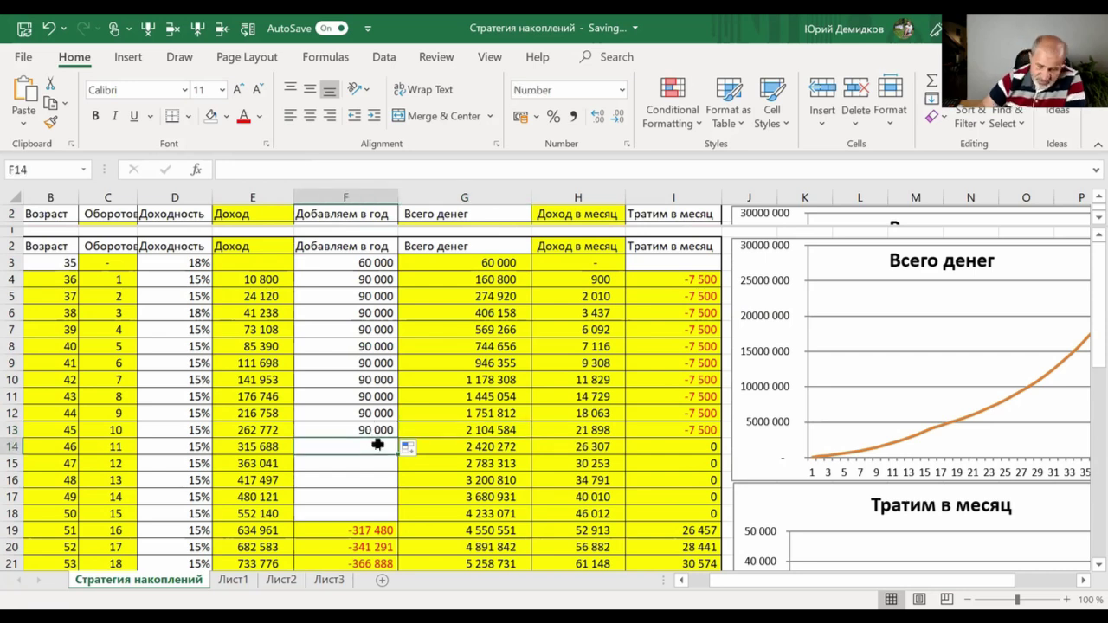
pyautogui.write('60000')
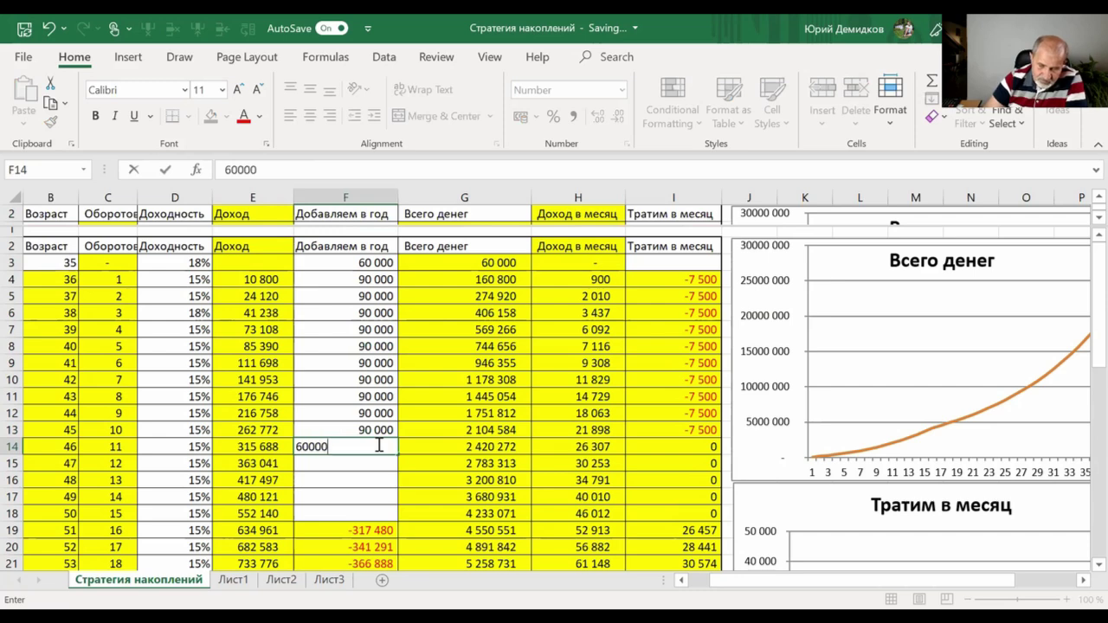
pyautogui.press('Return')
pyautogui.click(387, 447)
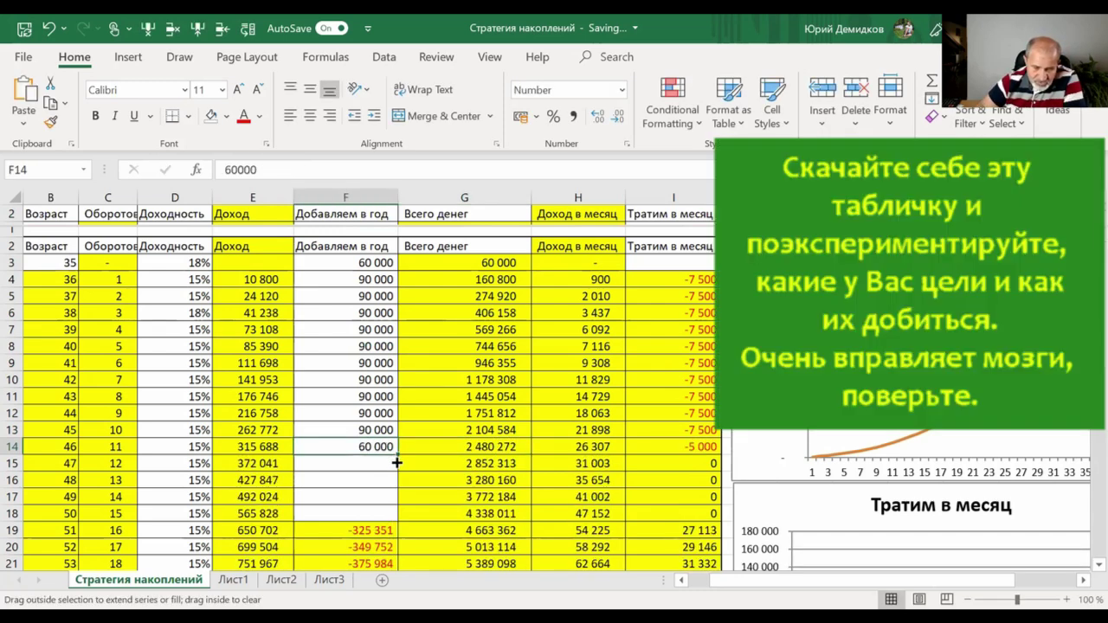
pyautogui.moveTo(396, 463); pyautogui.dragTo(394, 514)
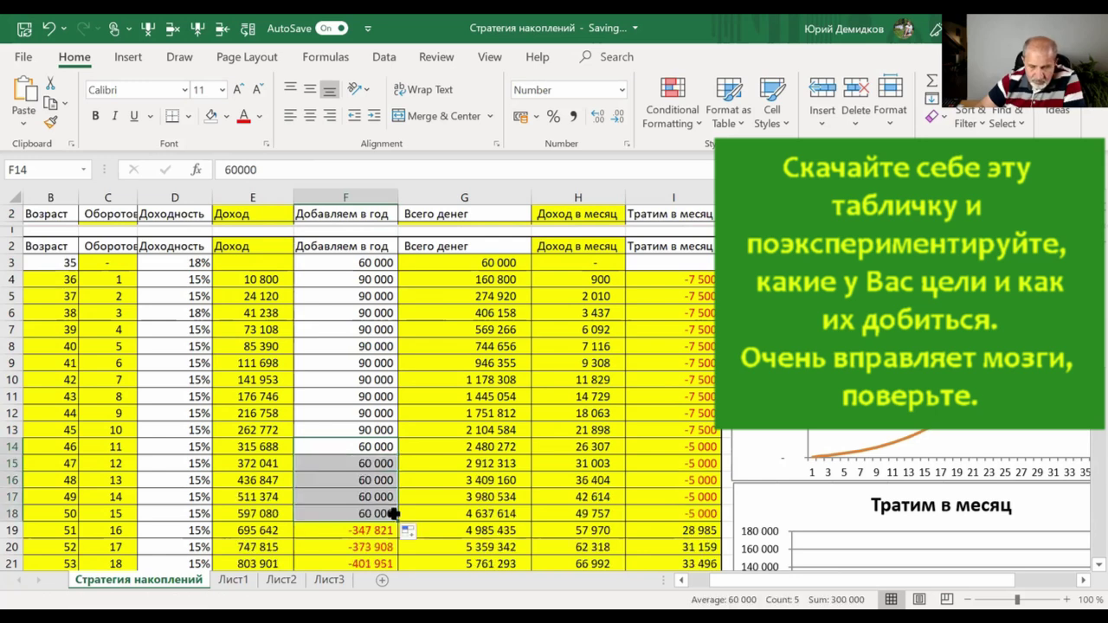
pyautogui.click(486, 514)
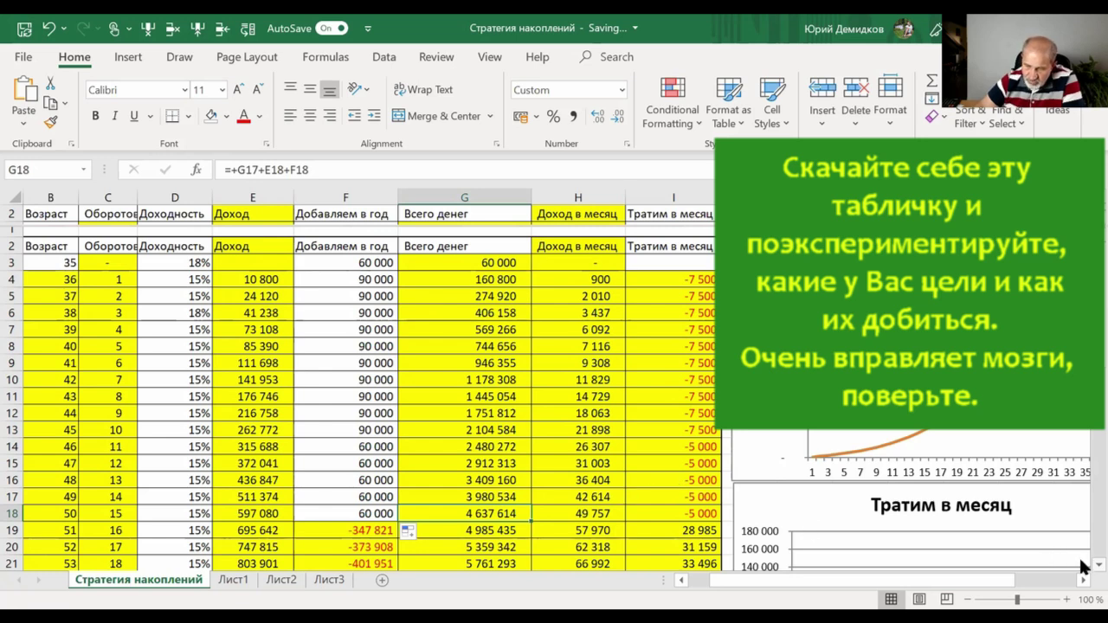
pyautogui.scroll(-1, 710, 402)
pyautogui.scroll(-1, 710, 402)
pyautogui.scroll(-1, 710, 402)
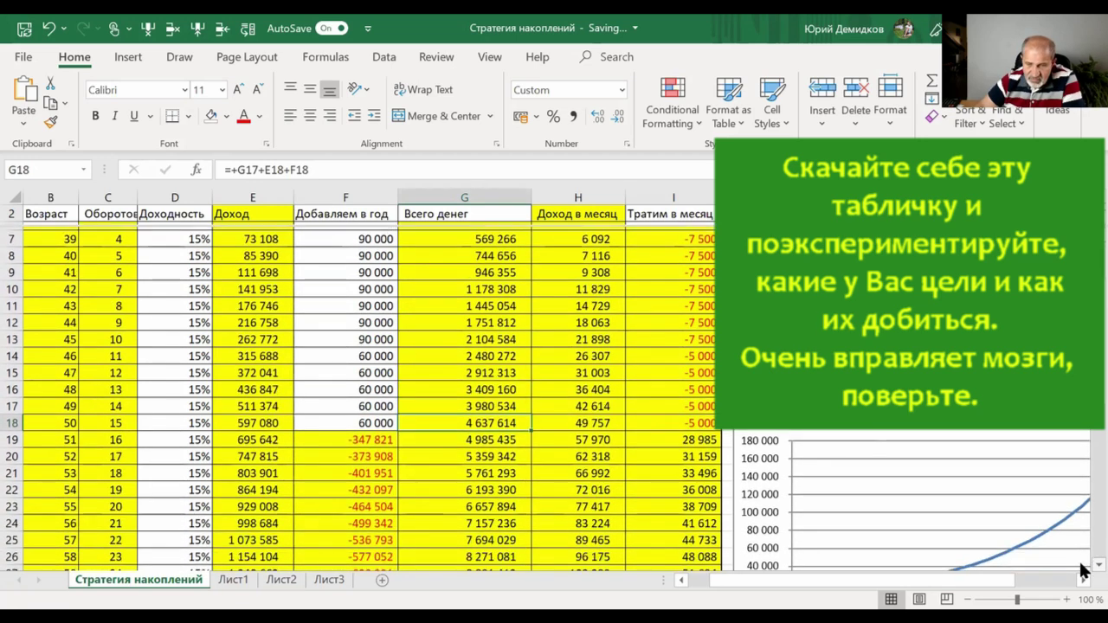
pyautogui.click(706, 402)
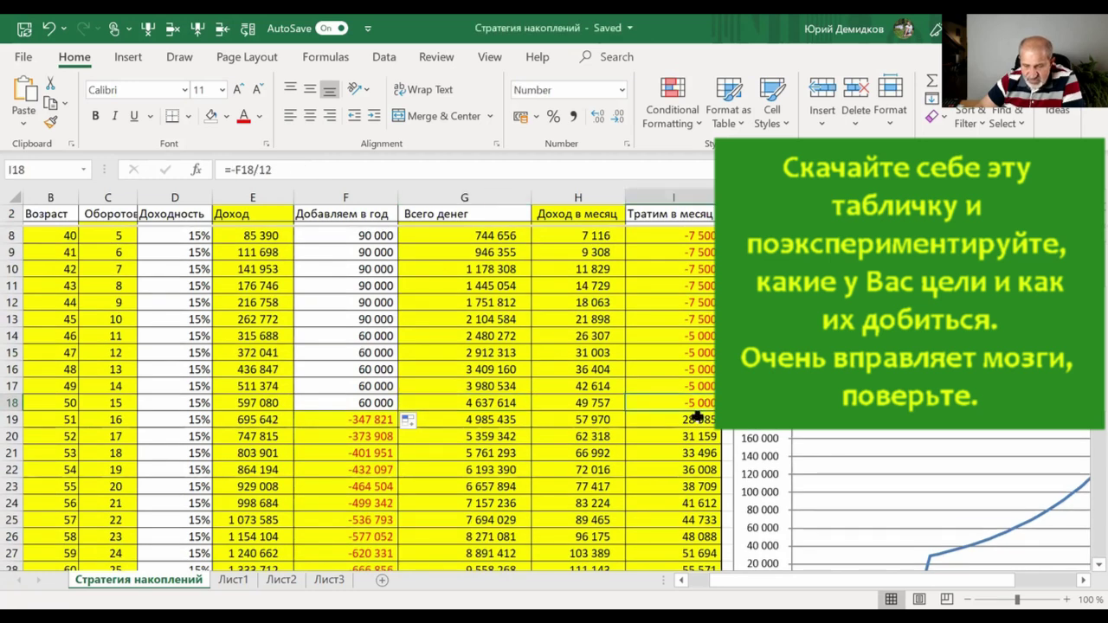
# - Clear the withdrawal amounts in F19:F23 for ages 51–55
pyautogui.click(697, 420)
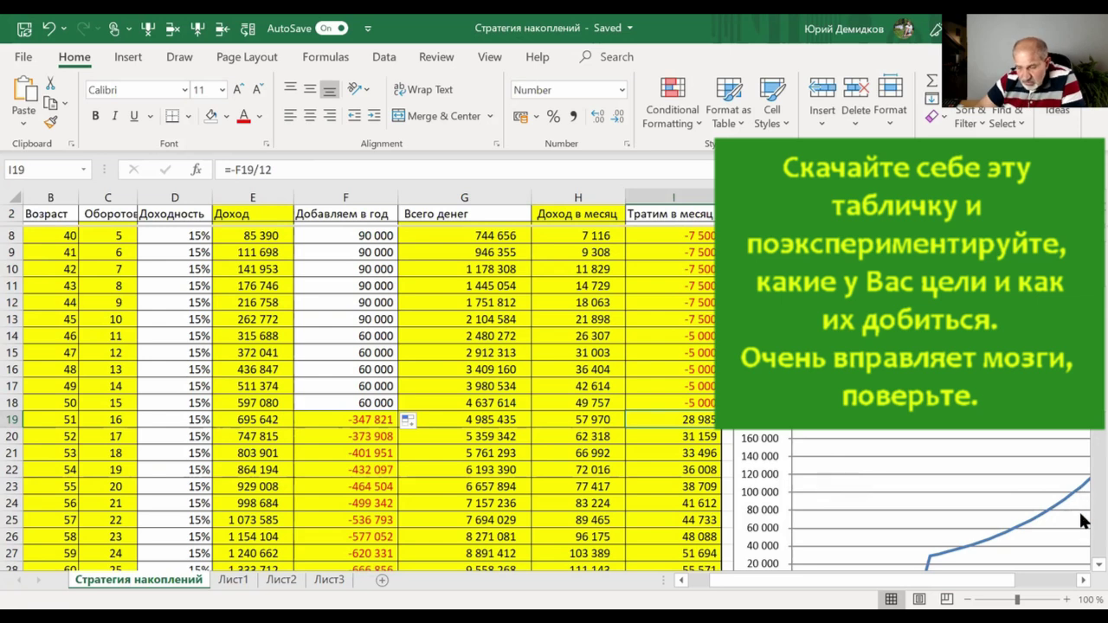
pyautogui.scroll(-1, 1082, 572)
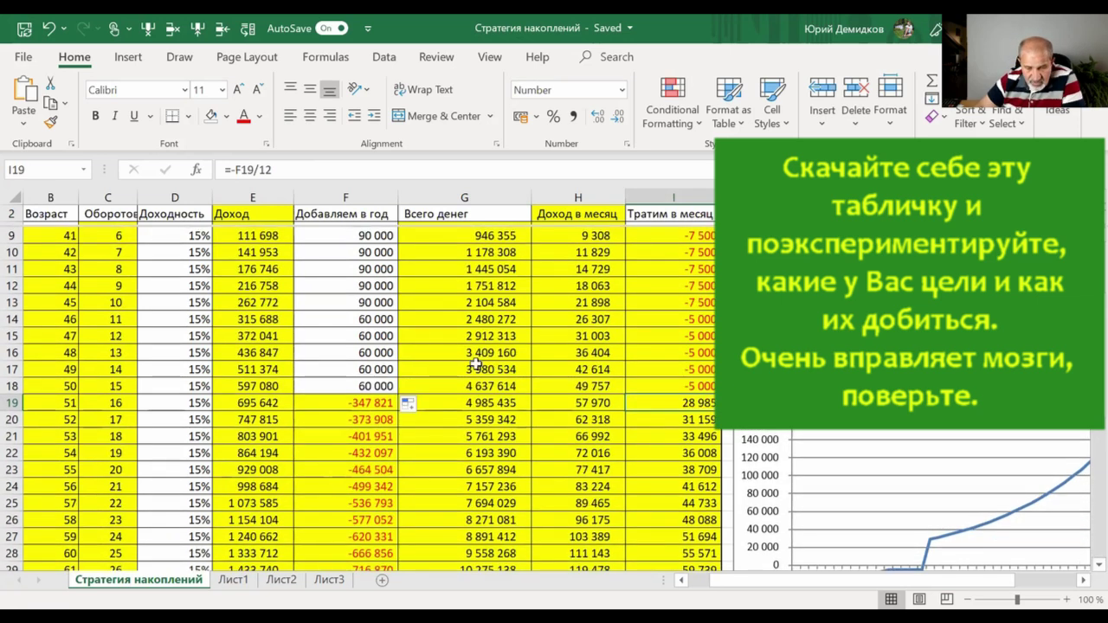
pyautogui.moveTo(338, 405); pyautogui.dragTo(338, 504)
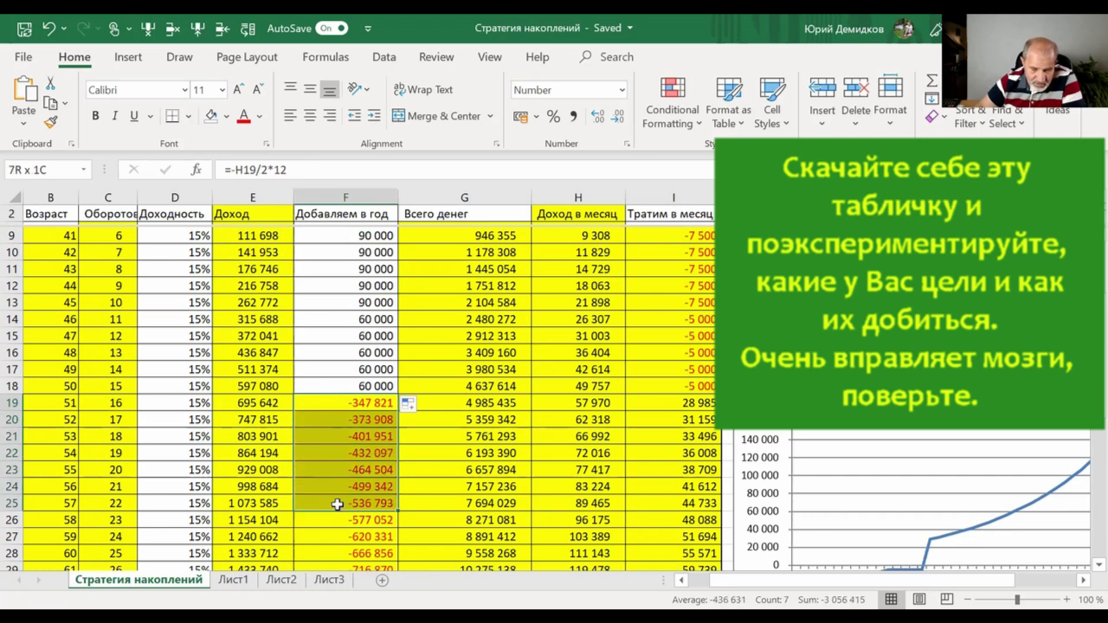
pyautogui.moveTo(338, 504); pyautogui.dragTo(337, 468)
pyautogui.press('Delete')
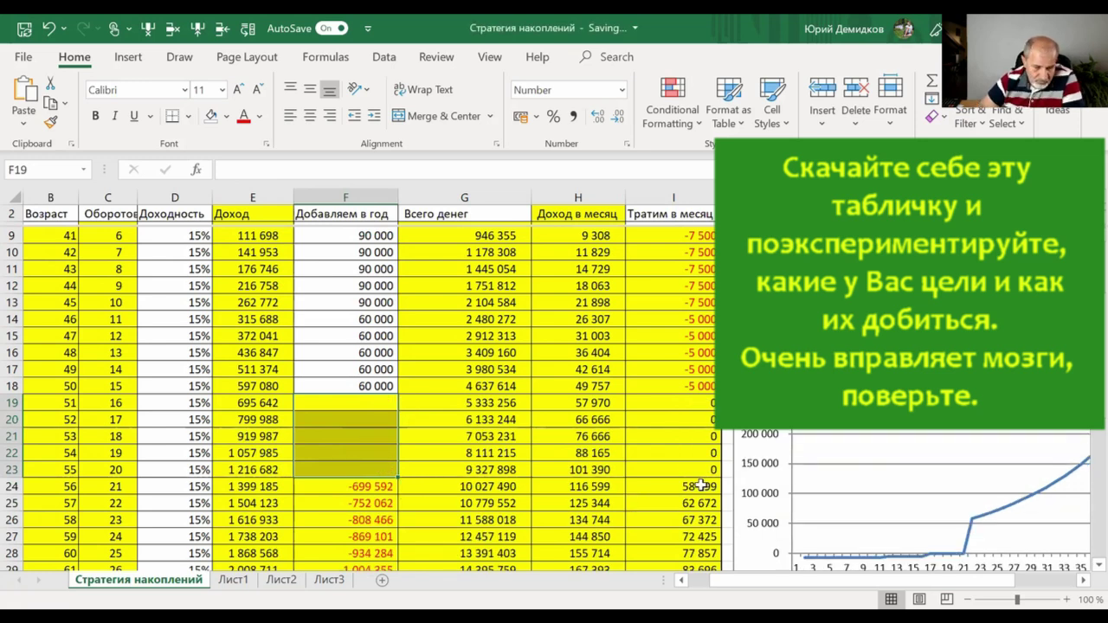
pyautogui.click(65, 486)
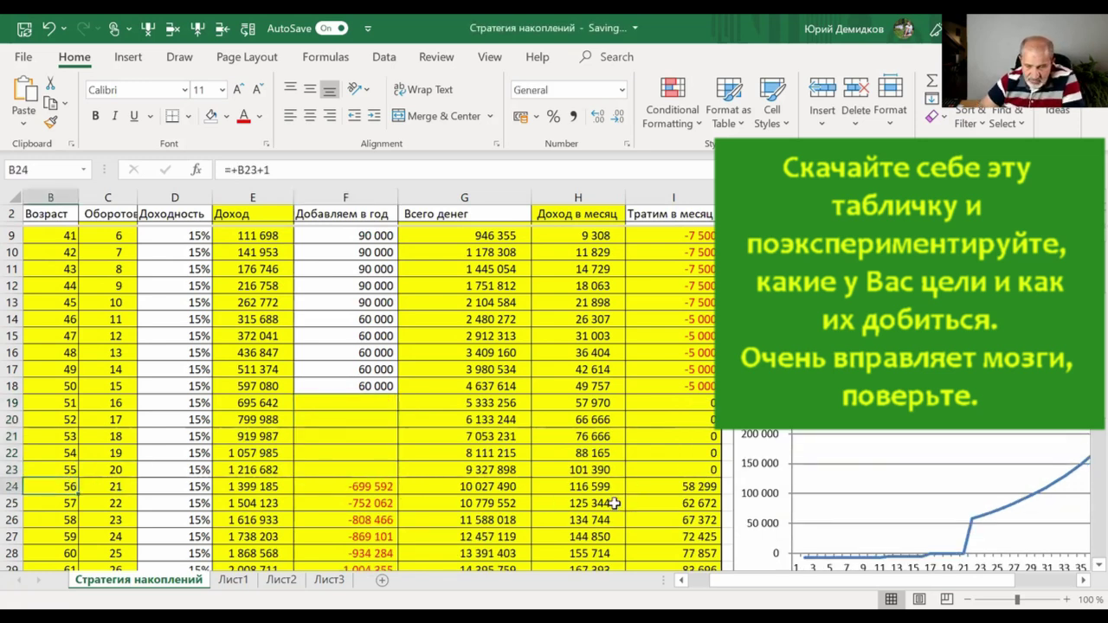
pyautogui.click(671, 487)
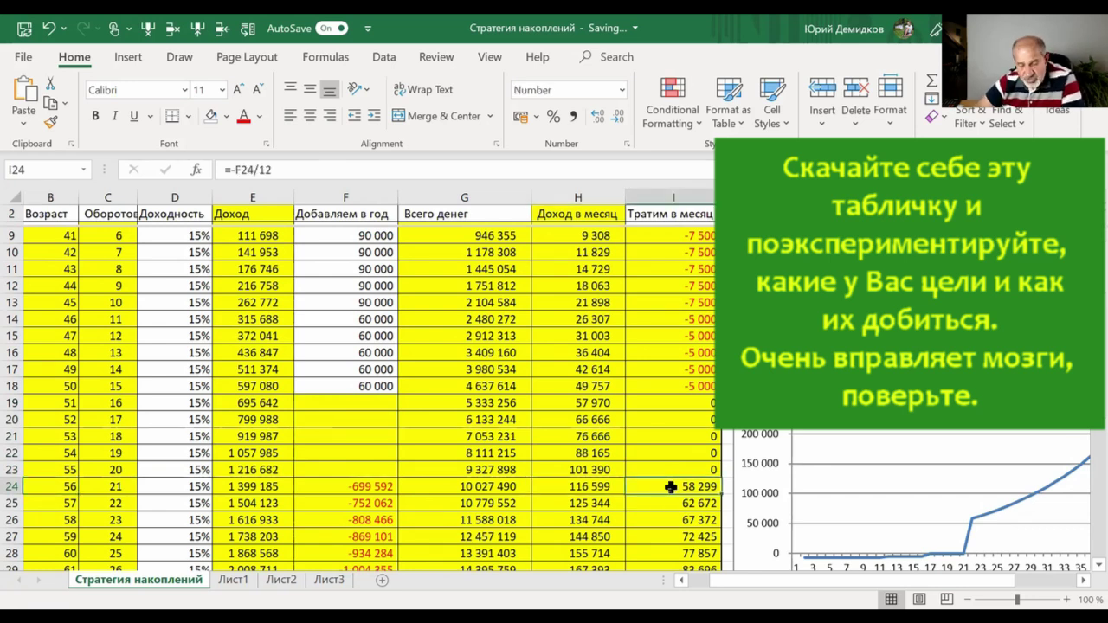
pyautogui.press('Down')
pyautogui.press('Down')
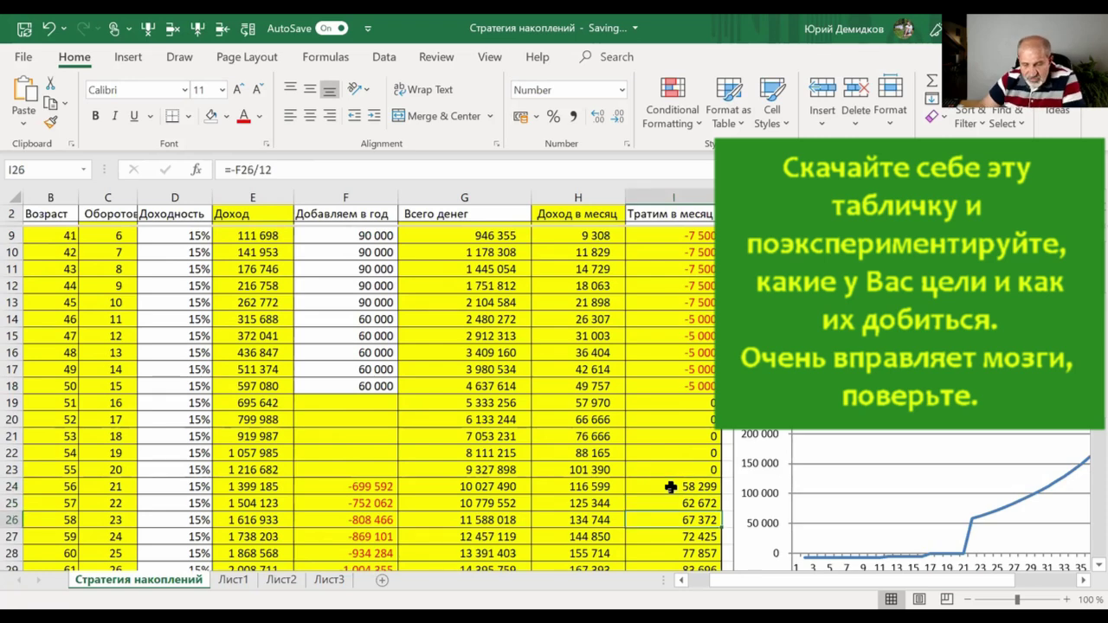
pyautogui.press('Down')
pyautogui.press('Down')
pyautogui.press('Down')
pyautogui.press('Down')
pyautogui.press('Down')
pyautogui.press('Down')
pyautogui.press('Down')
pyautogui.press('Down')
pyautogui.press('Down')
pyautogui.press('Down')
pyautogui.press('Down')
pyautogui.press('Down')
pyautogui.press('Up')
pyautogui.press('Up')
pyautogui.press('Up')
pyautogui.press('Up')
pyautogui.press('Up')
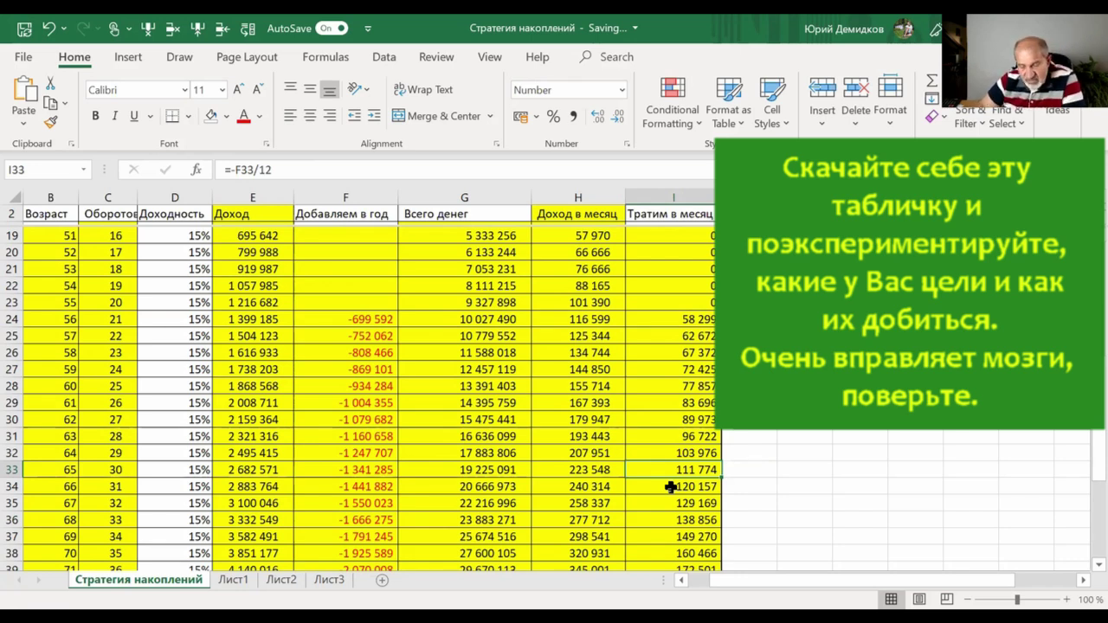
pyautogui.press('Left')
pyautogui.press('Left')
pyautogui.press('Left')
pyautogui.press('Left')
pyautogui.press('Left')
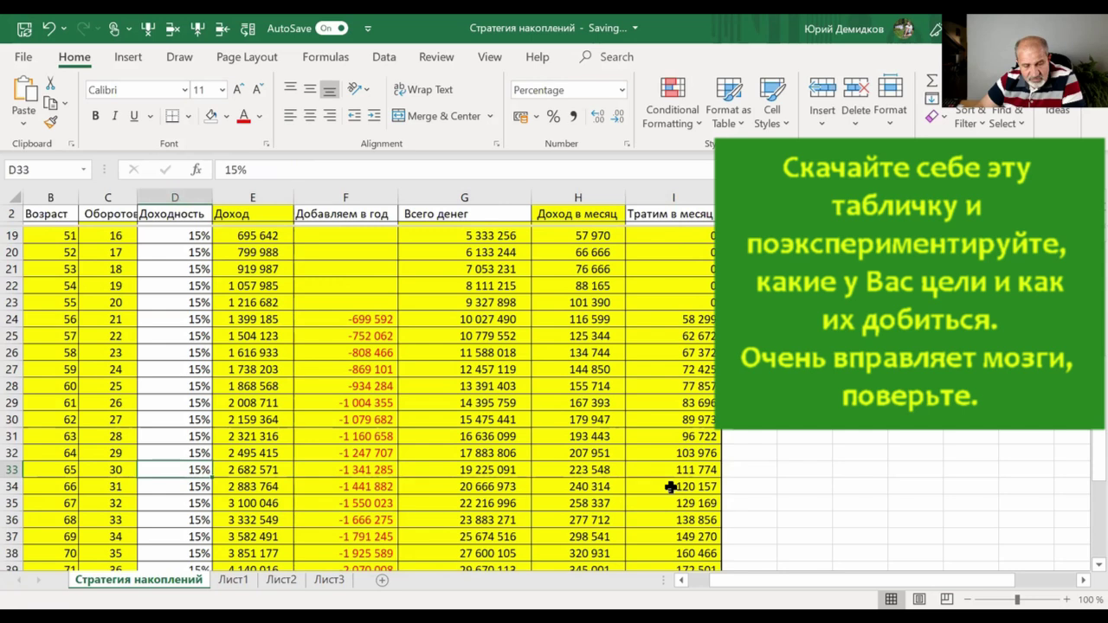
pyautogui.press('Right')
pyautogui.press('Right')
pyautogui.press('Right')
pyautogui.press('Right')
pyautogui.press('Right')
pyautogui.press('Left')
pyautogui.press('Left')
pyautogui.press('Left')
pyautogui.press('Left')
pyautogui.press('Left')
pyautogui.press('Right')
pyautogui.press('Right')
pyautogui.press('Right')
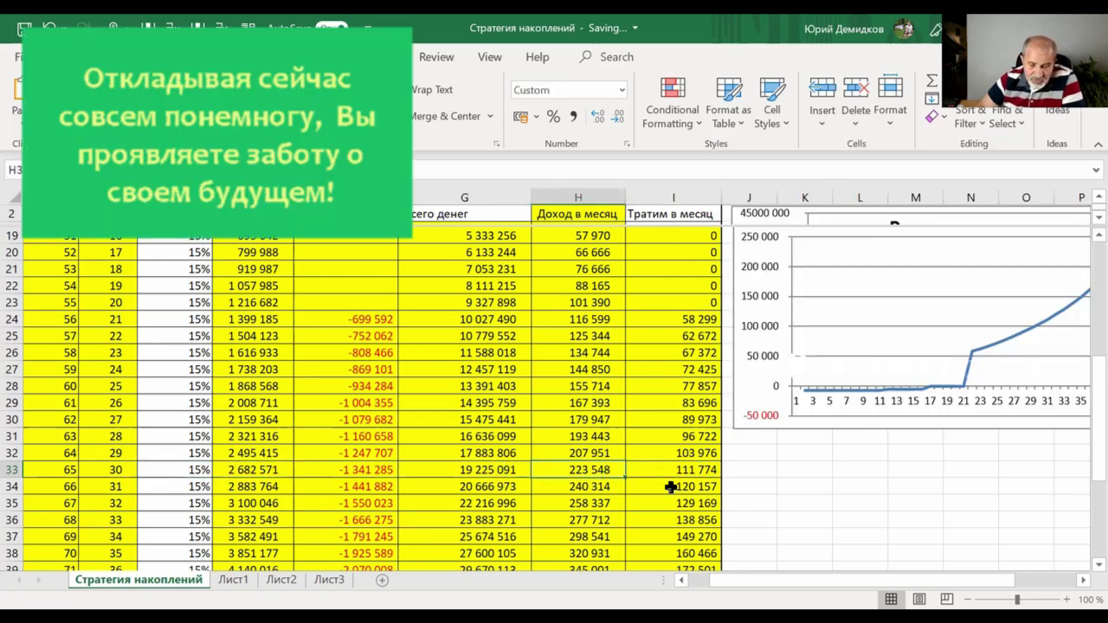
pyautogui.press('Right')
pyautogui.press('Right')
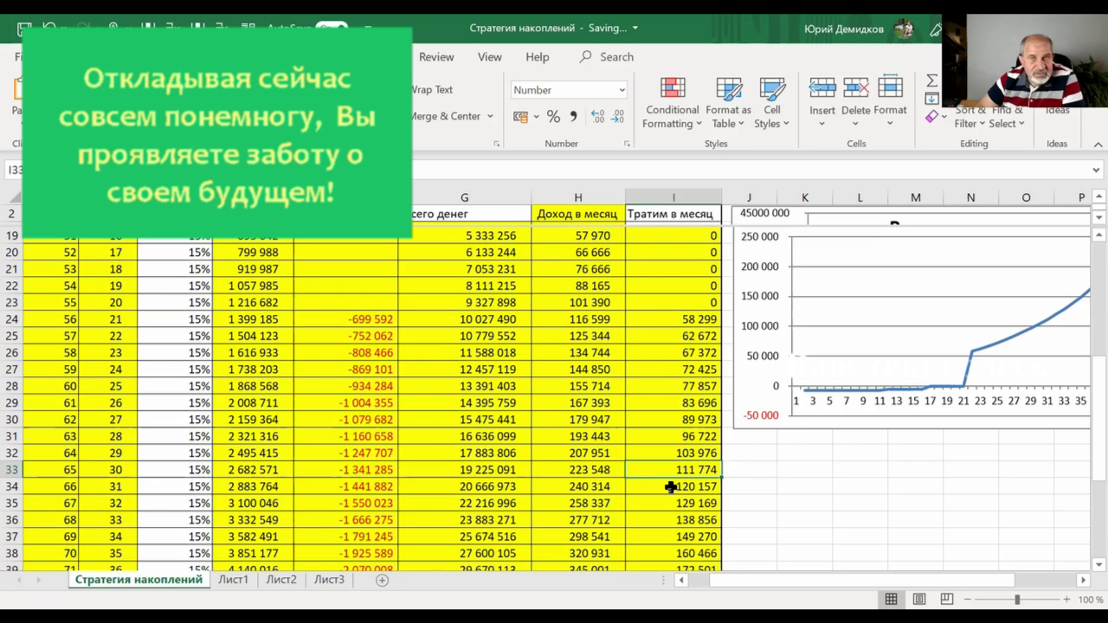
pyautogui.press('Down')
pyautogui.press('Down')
pyautogui.press('Down')
pyautogui.press('Down')
pyautogui.press('Down')
pyautogui.press('Down')
pyautogui.press('Down')
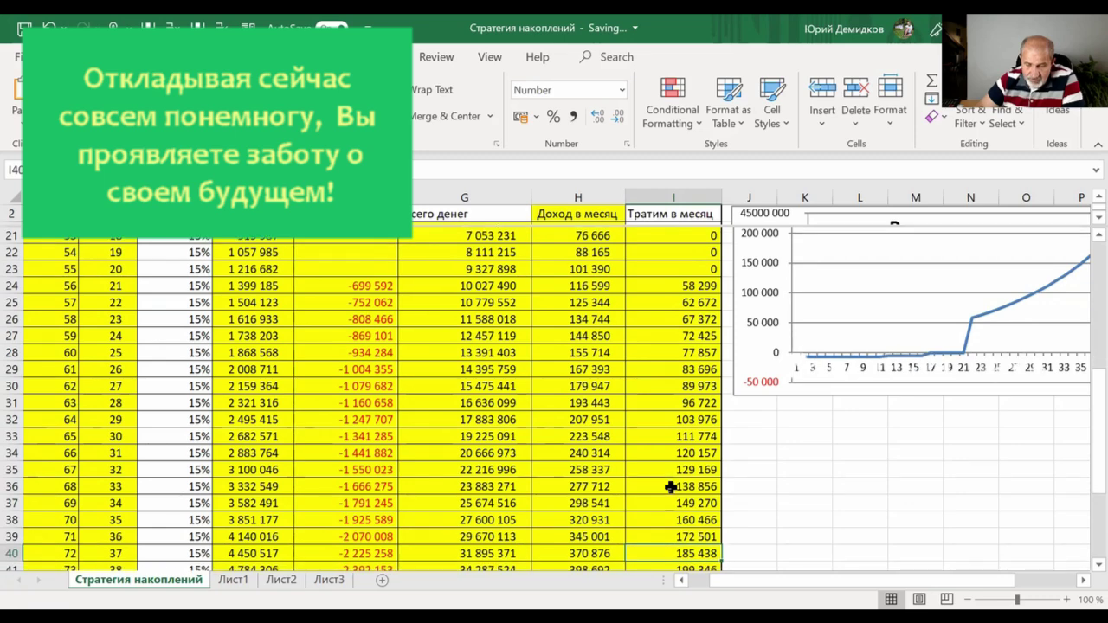
pyautogui.press('Up')
pyautogui.press('Up')
pyautogui.press('Up')
pyautogui.press('Up')
pyautogui.press('Up')
pyautogui.press('Up')
pyautogui.press('Up')
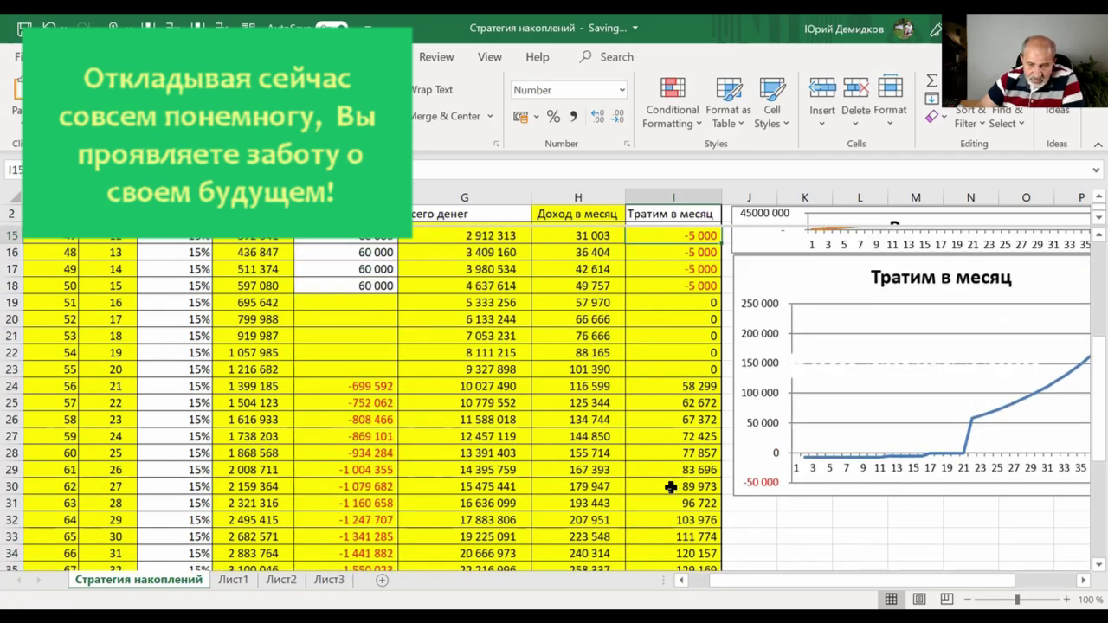
pyautogui.press('Up')
pyautogui.press('Up')
pyautogui.press('Up')
pyautogui.press('Up')
pyautogui.press('Up')
pyautogui.press('Up')
pyautogui.press('Up')
pyautogui.press('Up')
pyautogui.press('Up')
pyautogui.press('Up')
pyautogui.press('Up')
pyautogui.press('Up')
pyautogui.press('Left')
pyautogui.press('Left')
pyautogui.press('Left')
pyautogui.press('Left')
pyautogui.press('Left')
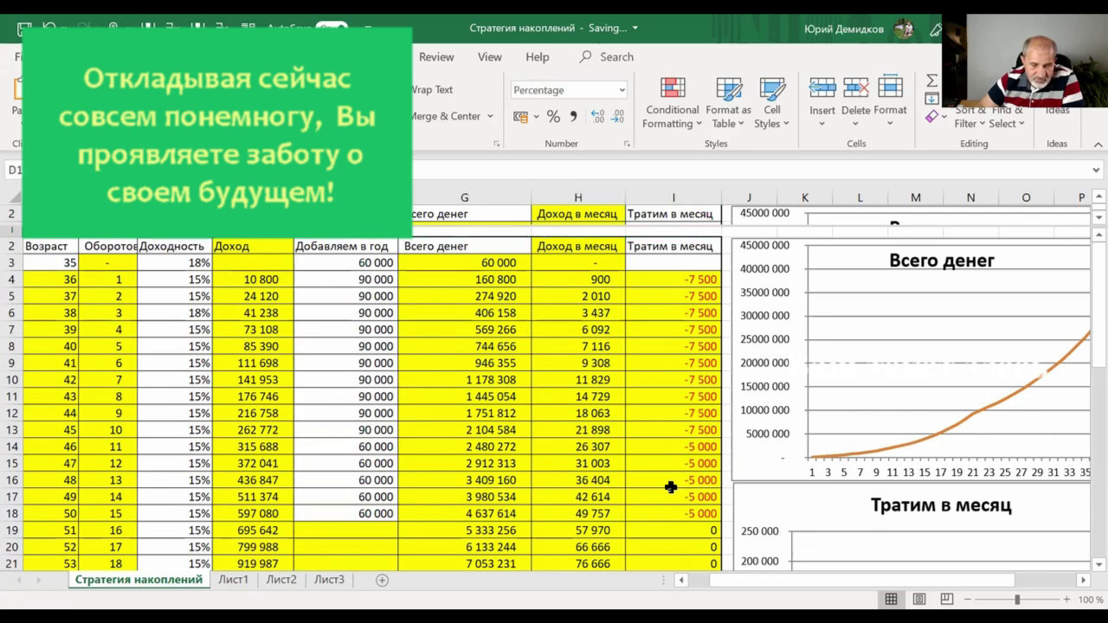
pyautogui.press('Down')
pyautogui.press('Down')
pyautogui.press('Down')
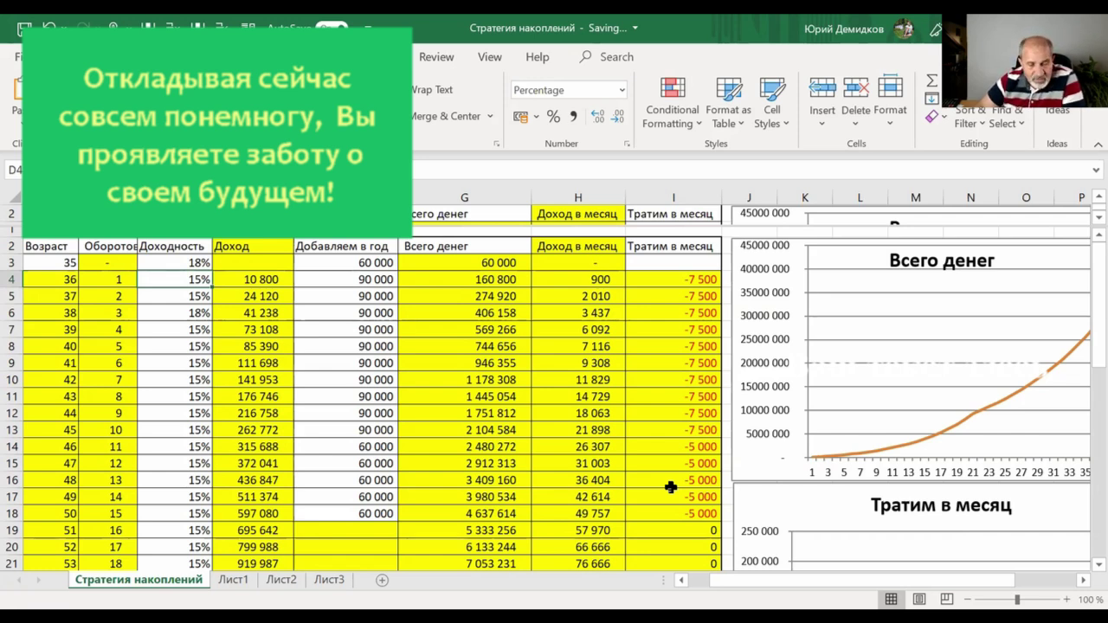
pyautogui.press('Up')
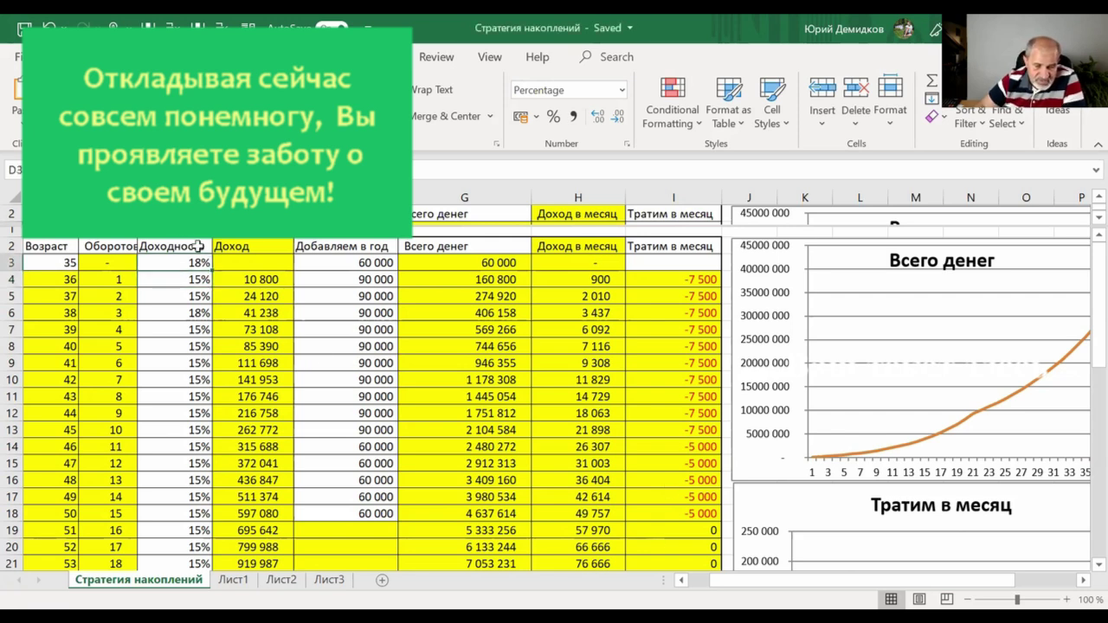
# - Copy the 18% yield from D3 down to D20 for turnovers 1–17
pyautogui.moveTo(210, 270); pyautogui.dragTo(195, 551)
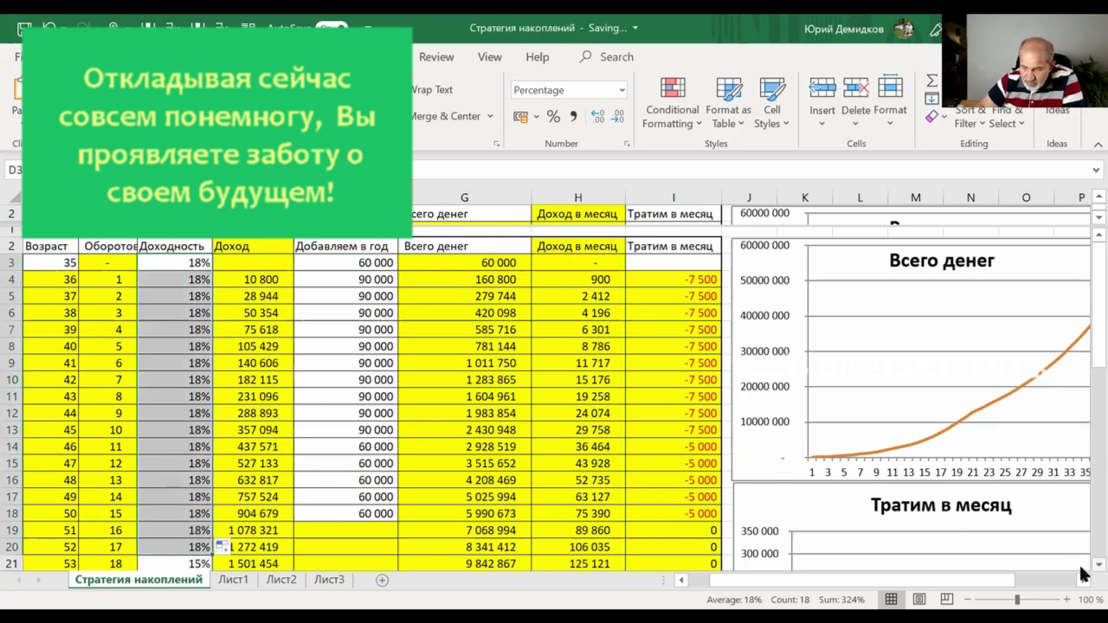
pyautogui.scroll(-2, 1083, 574)
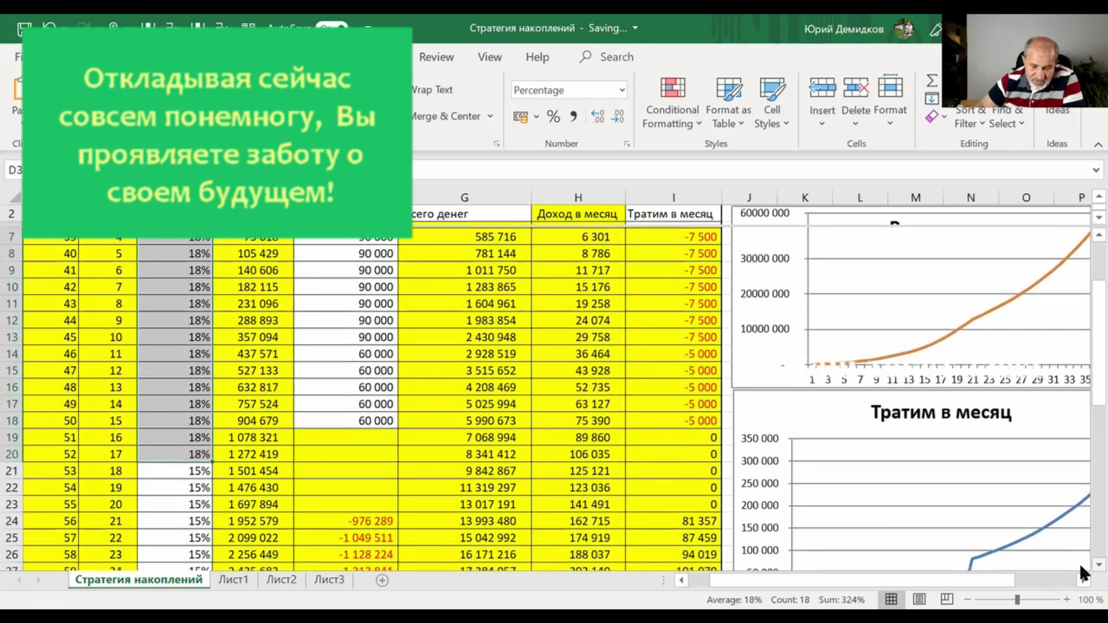
pyautogui.click(187, 353)
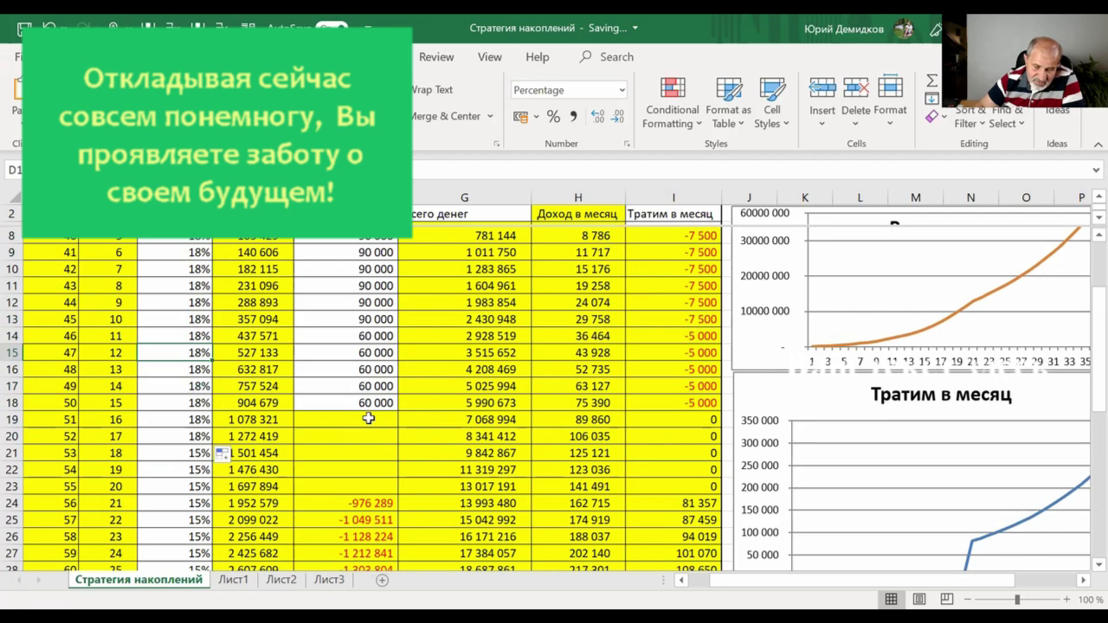
# - Remove the yellow fill from the empty contribution cells F19:F23
pyautogui.moveTo(369, 418); pyautogui.dragTo(362, 483)
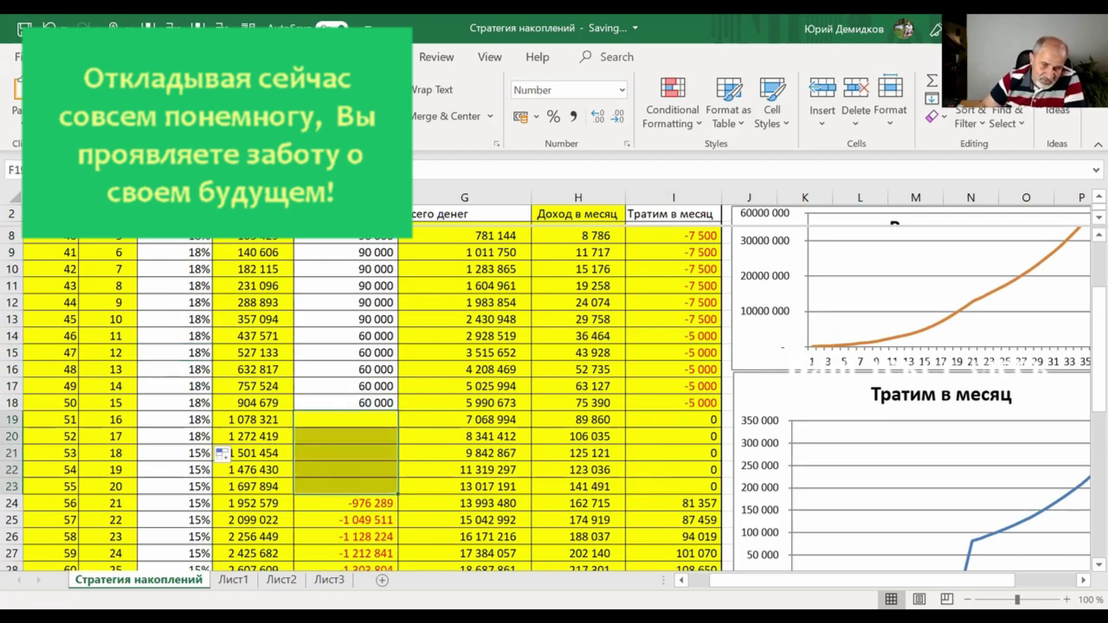
pyautogui.hotkey('ctrl', 'z')
pyautogui.click(370, 473)
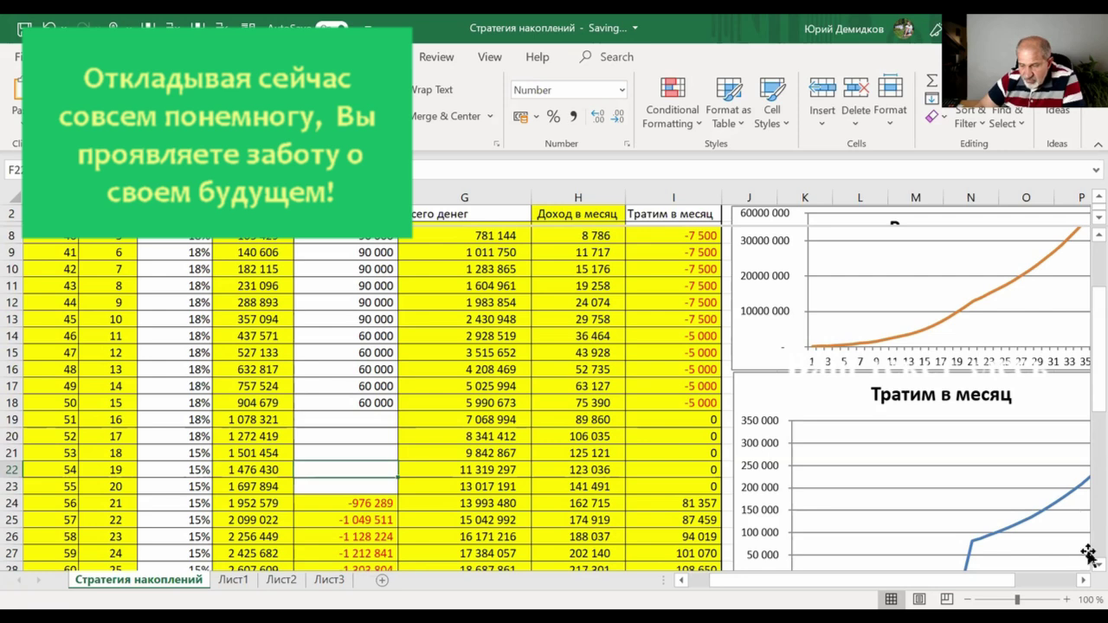
pyautogui.hscroll(2, 1084, 554)
pyautogui.hscroll(2, 1082, 495)
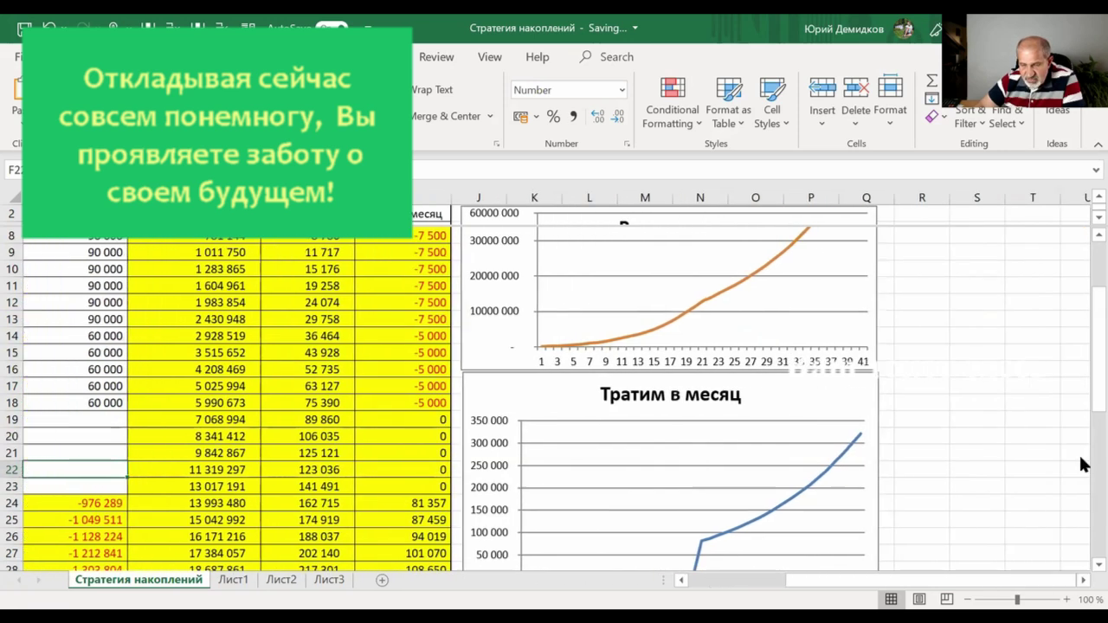
pyautogui.scroll(2, 1082, 373)
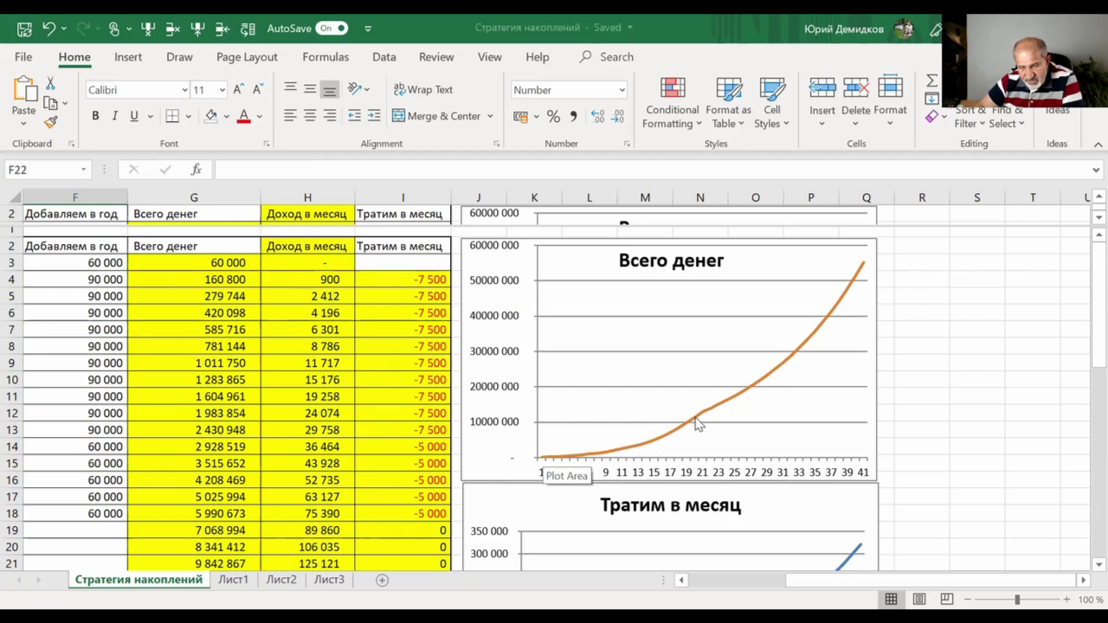
pyautogui.moveTo(567, 459)
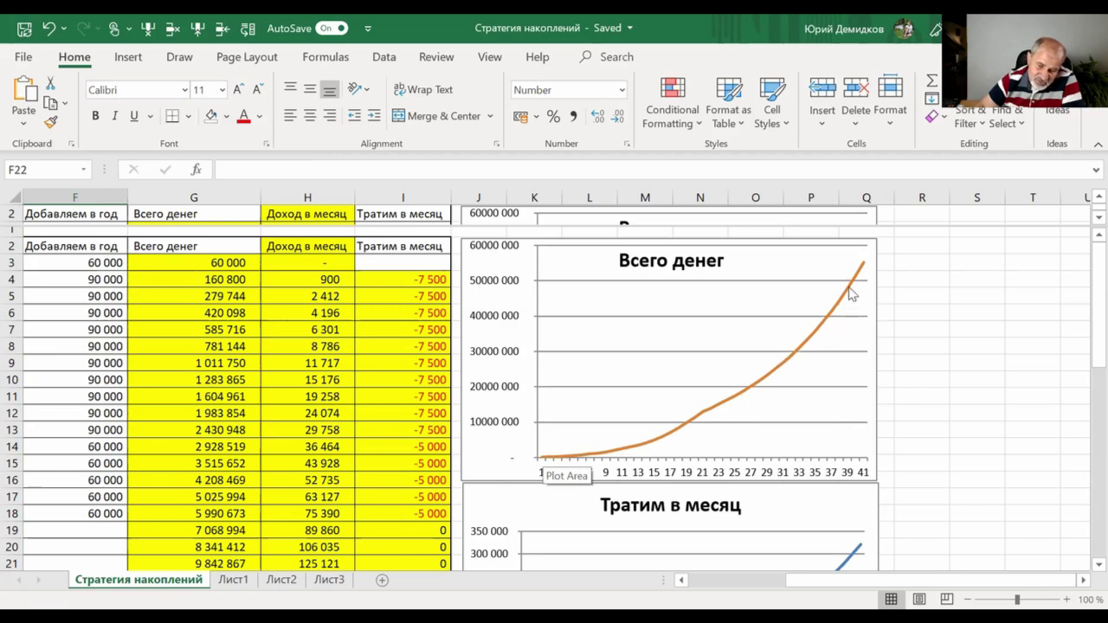
pyautogui.moveTo(1080, 333); pyautogui.dragTo(1081, 428)
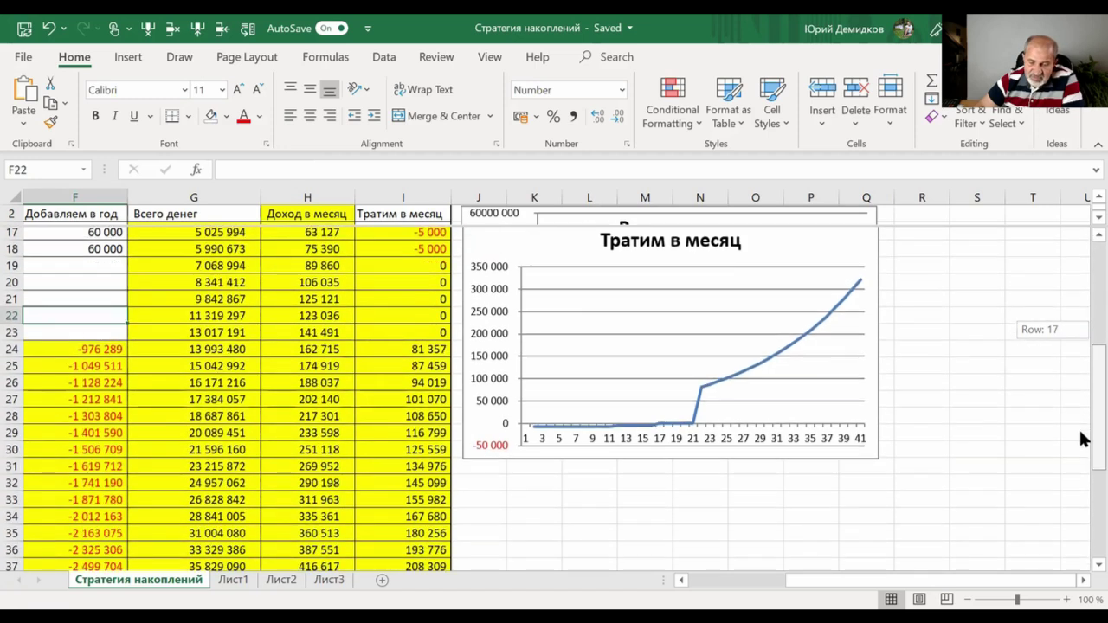
pyautogui.moveTo(1081, 428); pyautogui.dragTo(1080, 458)
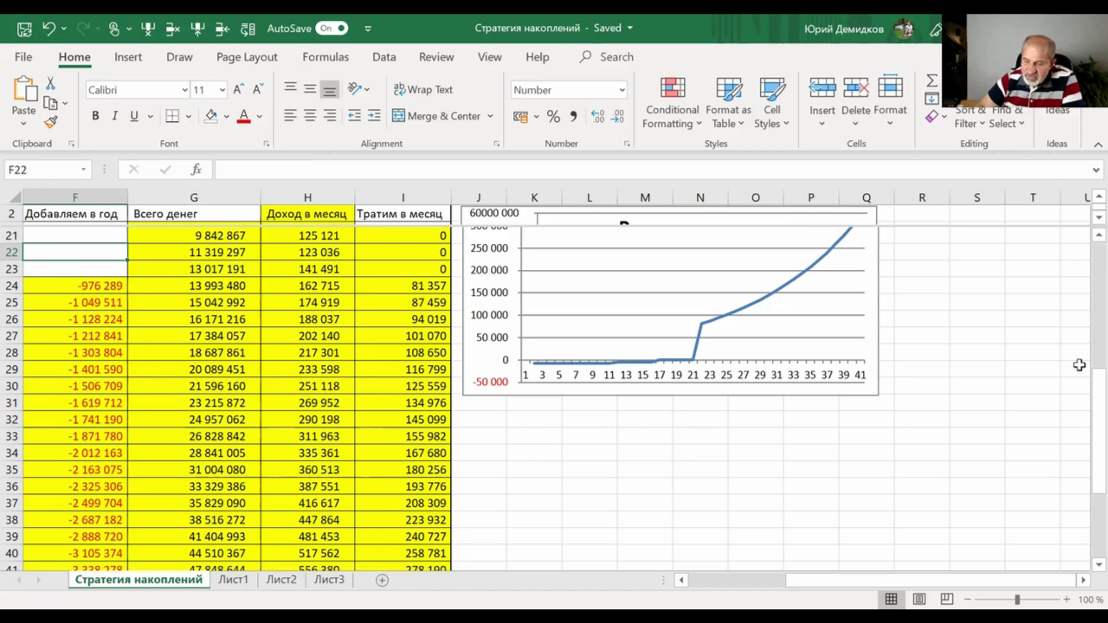
pyautogui.moveTo(1082, 403); pyautogui.dragTo(1082, 374)
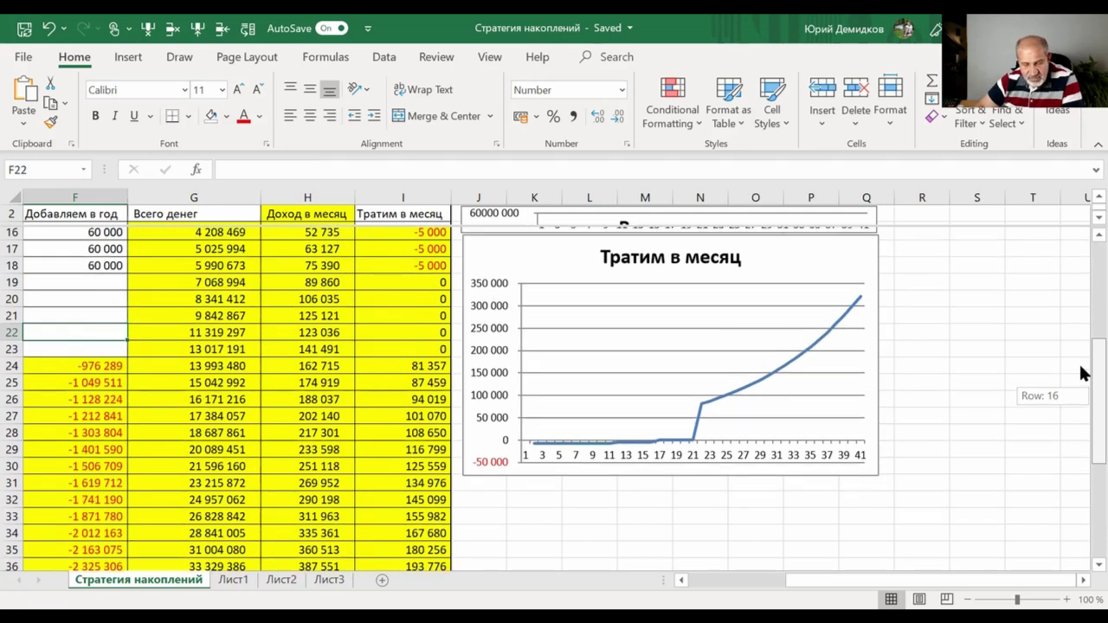
pyautogui.moveTo(1082, 370); pyautogui.dragTo(1082, 376)
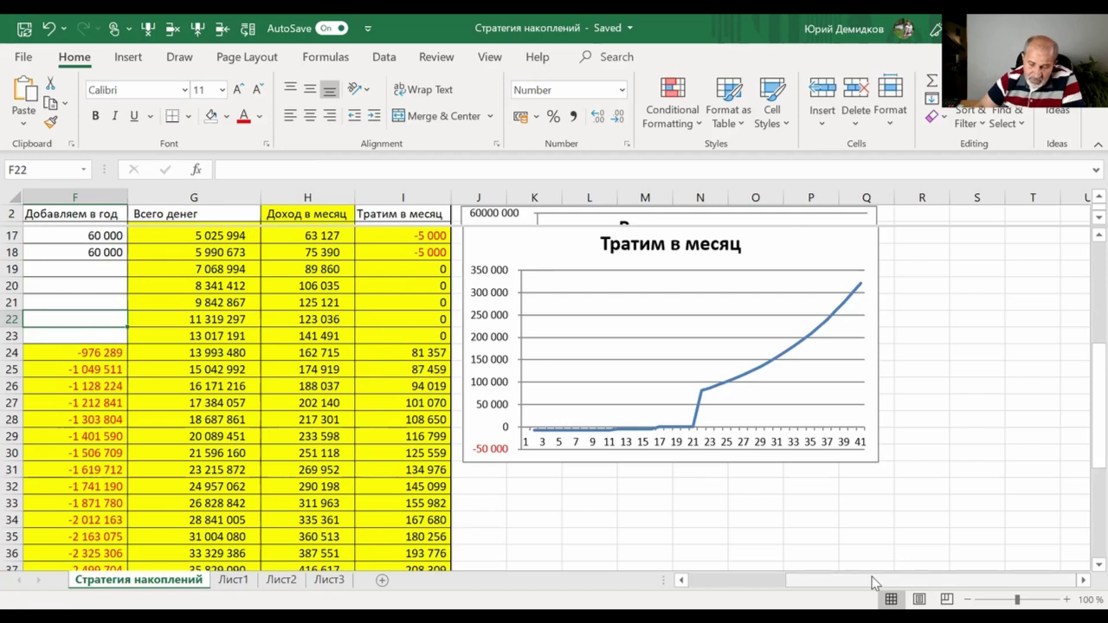
pyautogui.hscroll(-5, 875, 584)
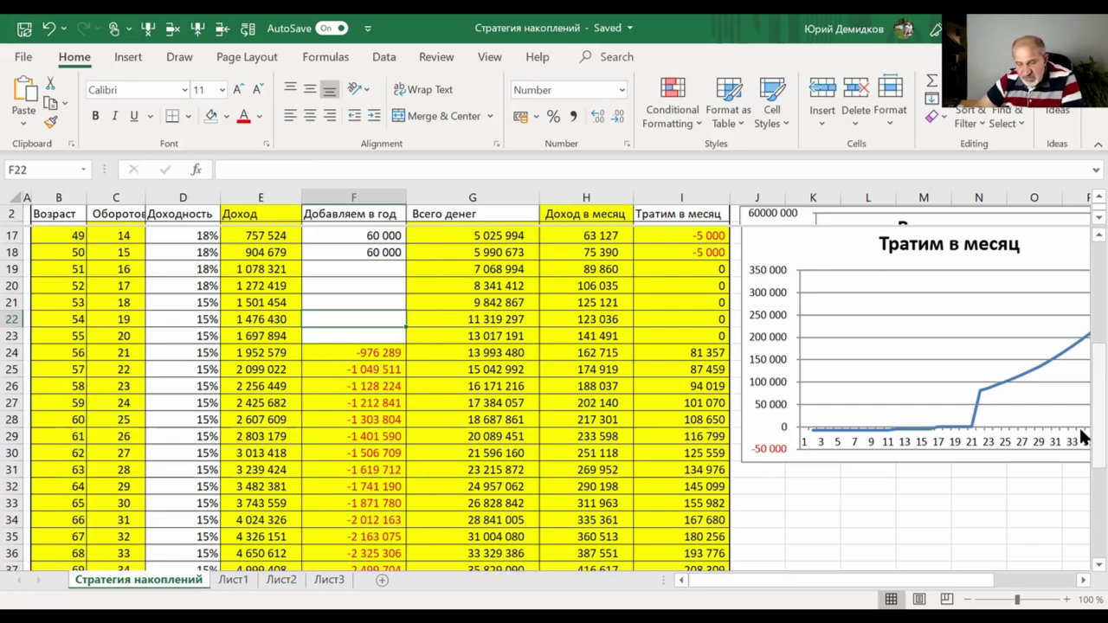
pyautogui.scroll(5, 1084, 364)
pyautogui.scroll(1, 1084, 294)
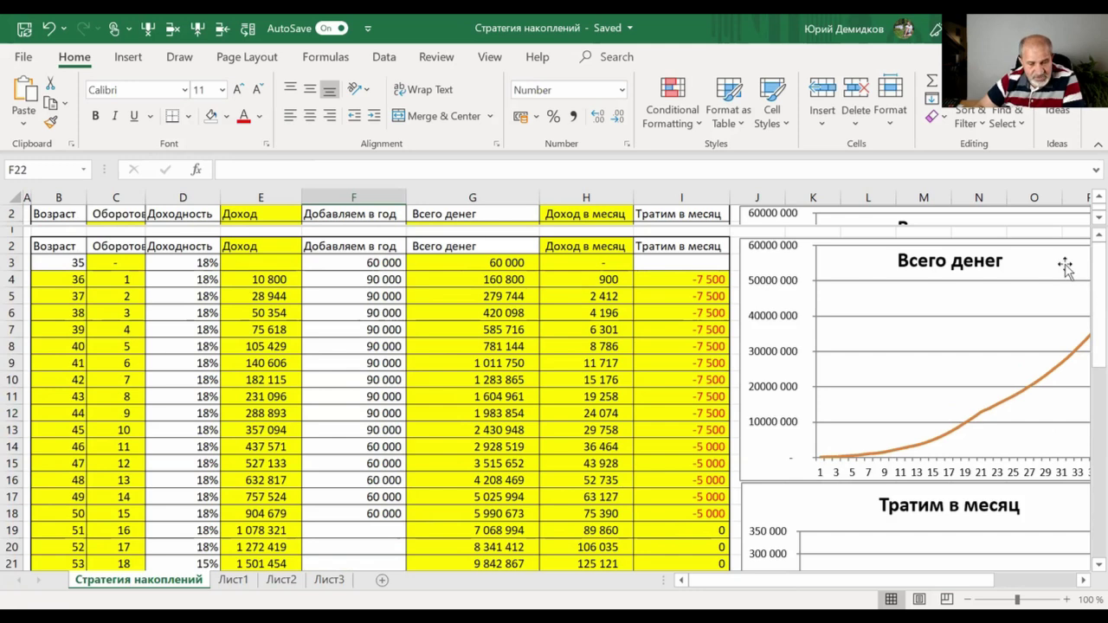
pyautogui.click(50, 261)
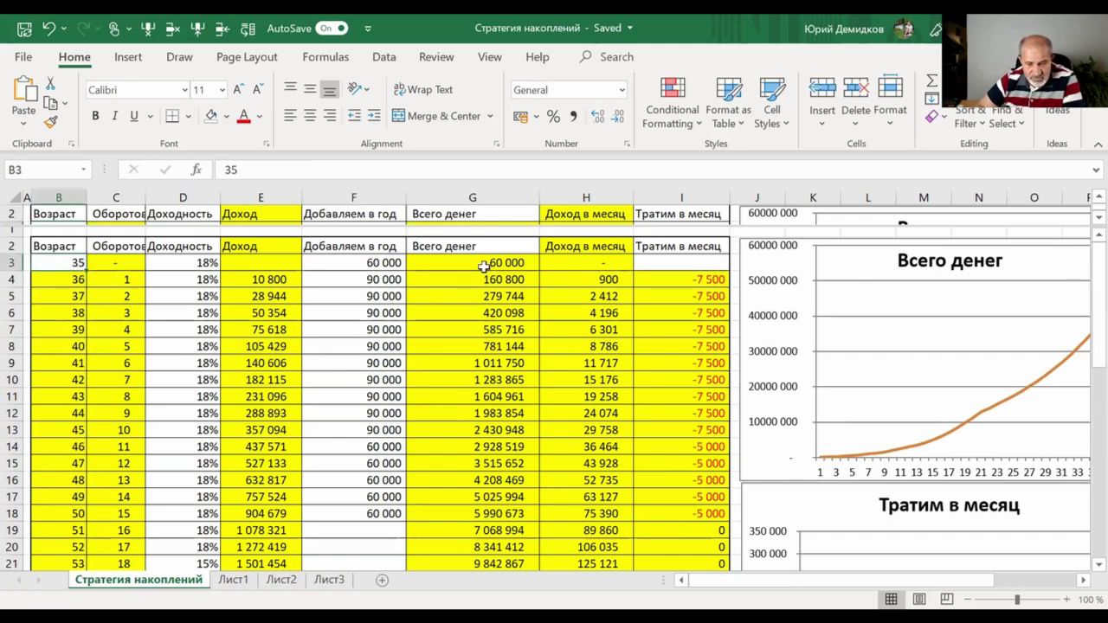
pyautogui.click(365, 265)
pyautogui.press('Down')
pyautogui.press('Down')
pyautogui.press('Down')
pyautogui.press('Down')
pyautogui.press('Down')
pyautogui.press('Down')
pyautogui.press('Down')
pyautogui.press('Down')
pyautogui.press('Down')
pyautogui.press('Down')
pyautogui.press('Down')
pyautogui.press('Down')
pyautogui.press('Down')
pyautogui.press('Down')
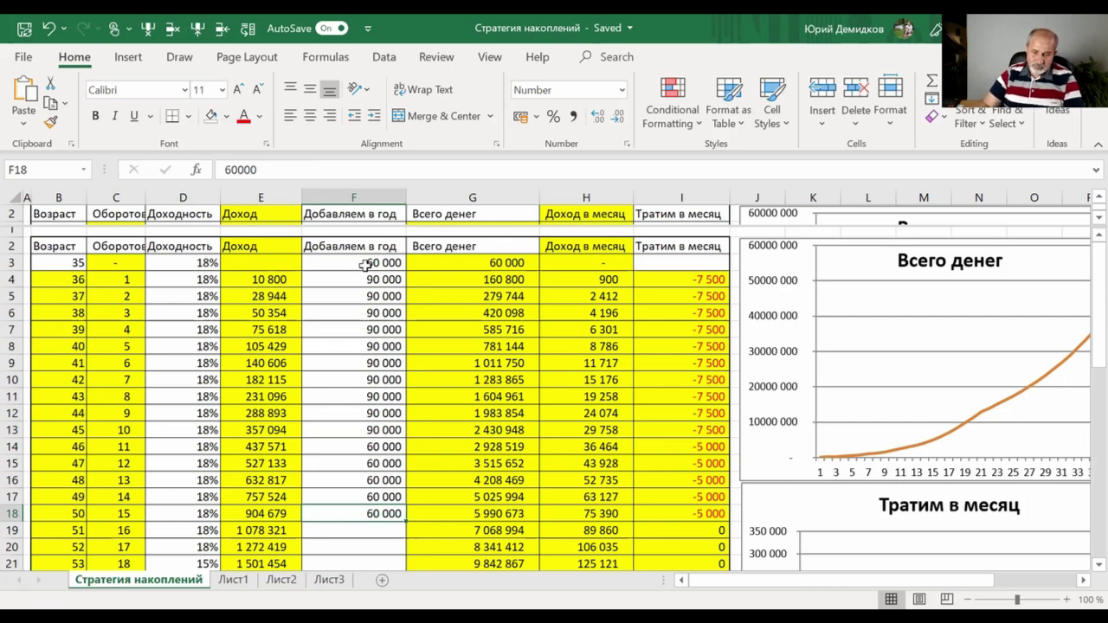
pyautogui.click(672, 283)
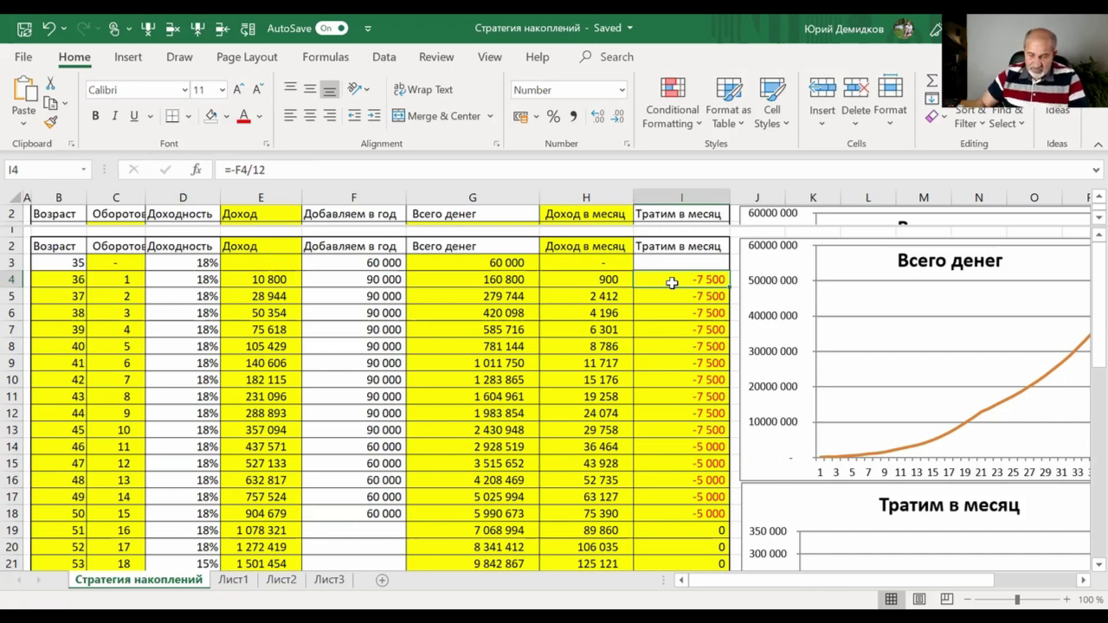
pyautogui.press('Left')
pyautogui.press('Left')
pyautogui.press('Left')
pyautogui.press('Left')
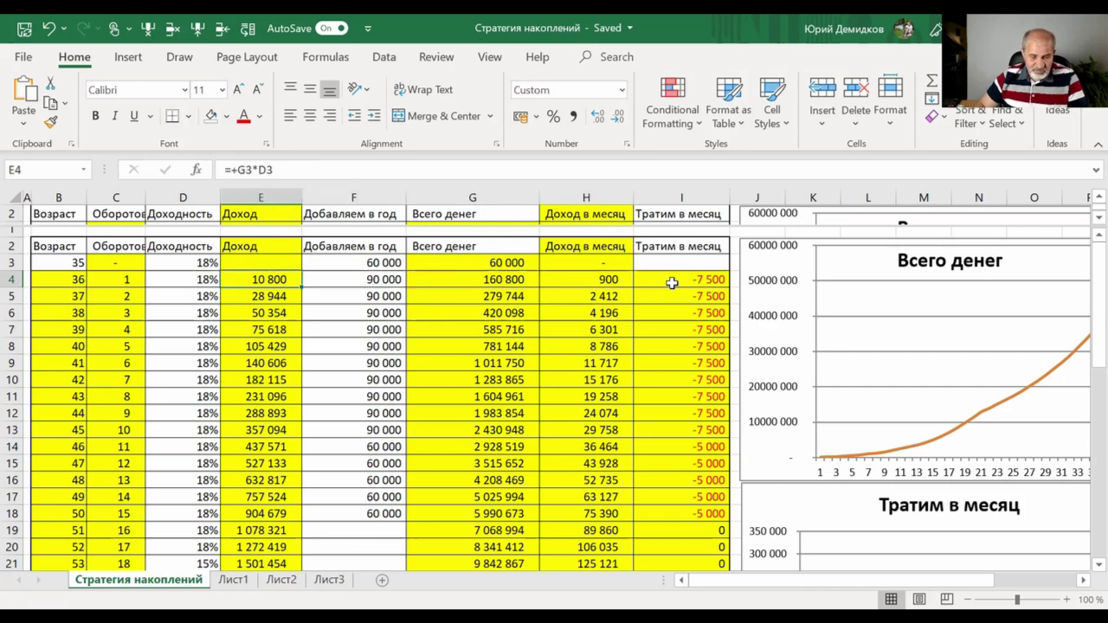
pyautogui.press('Left')
pyautogui.press('Left')
pyautogui.press('Down')
pyautogui.press('Down')
pyautogui.press('Down')
pyautogui.press('Down')
pyautogui.press('Down')
pyautogui.press('Down')
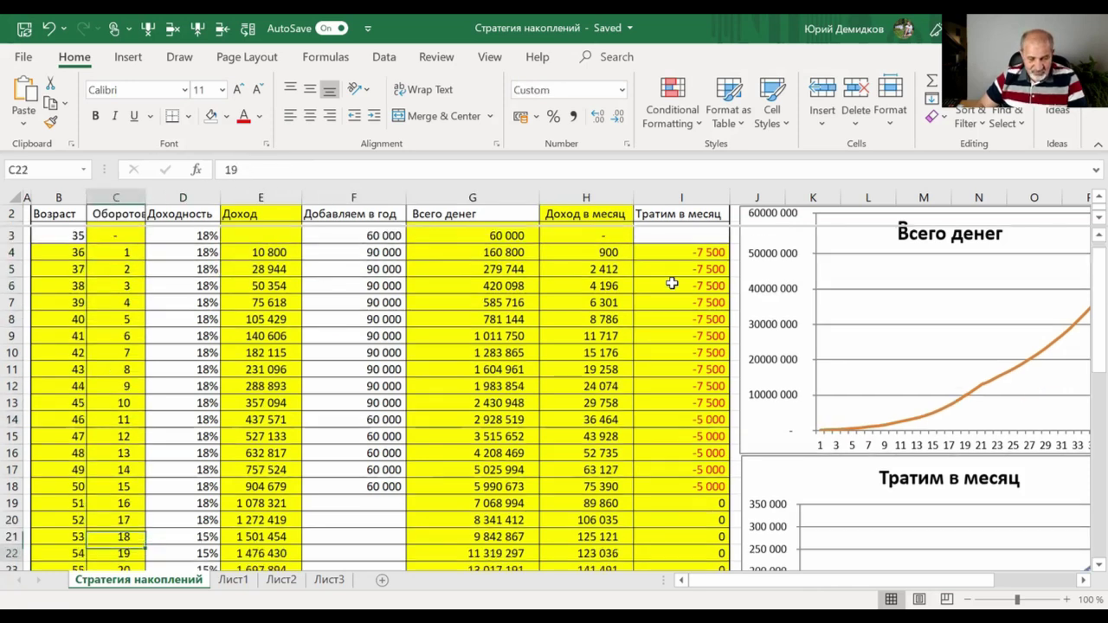
pyautogui.press('Down')
pyautogui.press('Down')
pyautogui.press('Down')
pyautogui.press('Down')
pyautogui.press('Down')
pyautogui.press('Down')
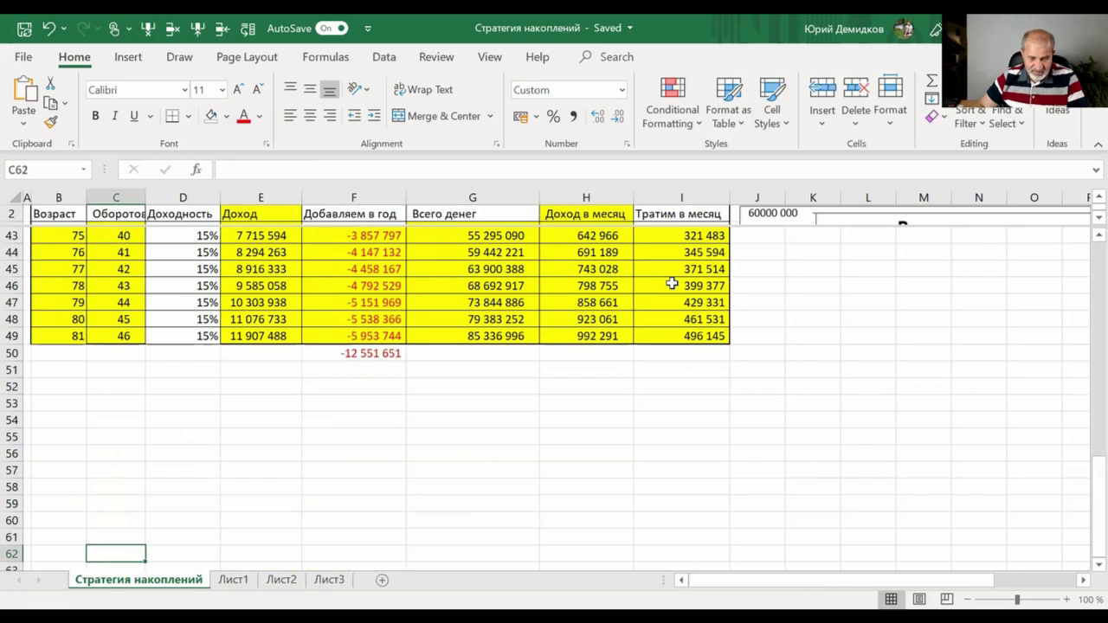
pyautogui.press('Up')
pyautogui.press('Up')
pyautogui.press('Up')
pyautogui.press('Up')
pyautogui.press('Up')
pyautogui.press('Up')
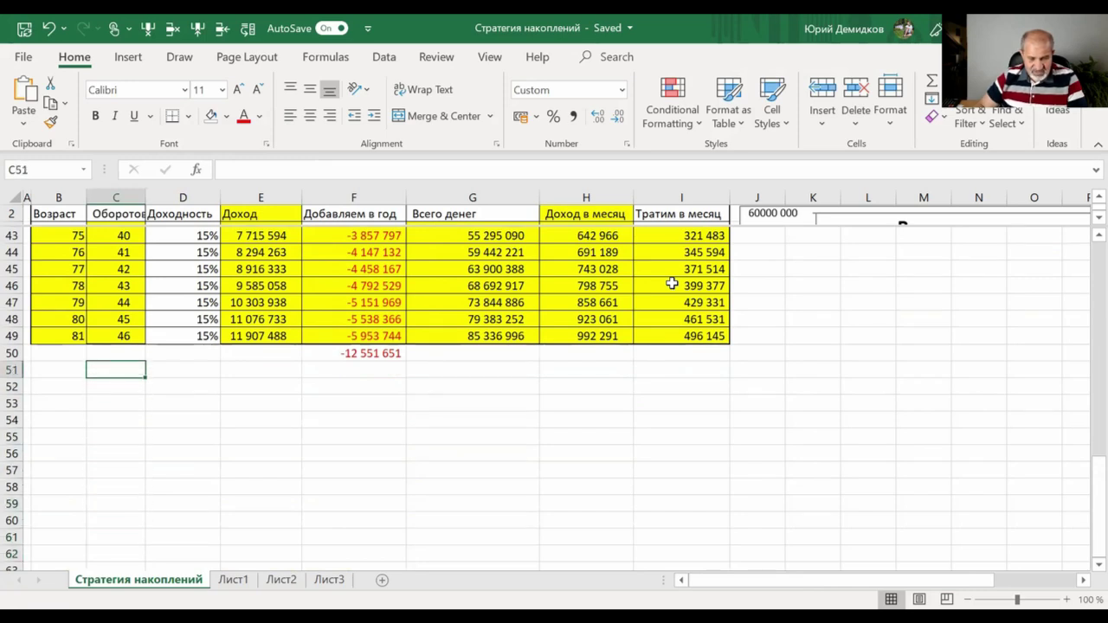
pyautogui.press('Down')
pyautogui.press('Right')
pyautogui.press('Right')
pyautogui.press('Right')
pyautogui.press('Right')
pyautogui.press('Right')
pyautogui.press('Left')
pyautogui.press('Left')
pyautogui.press('Left')
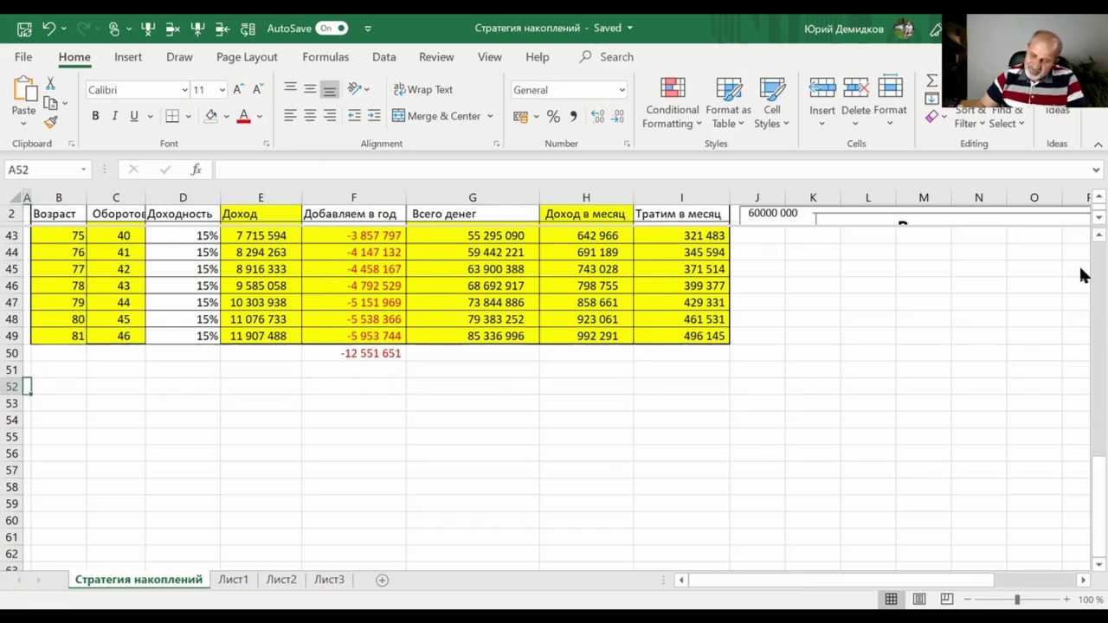
pyautogui.scroll(7, 1080, 278)
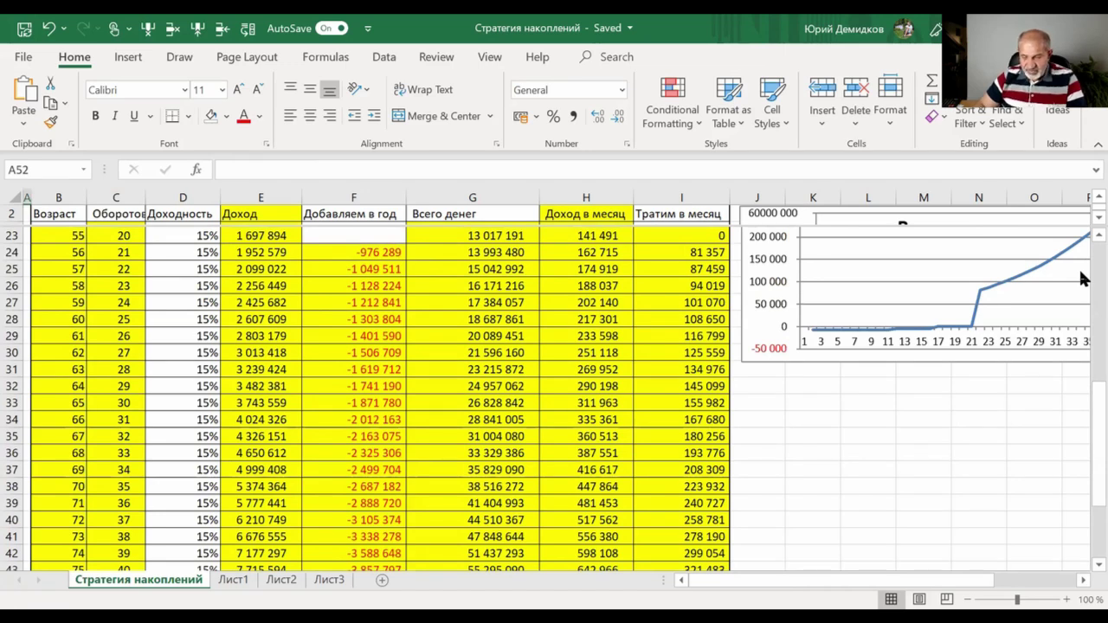
pyautogui.scroll(7, 1081, 279)
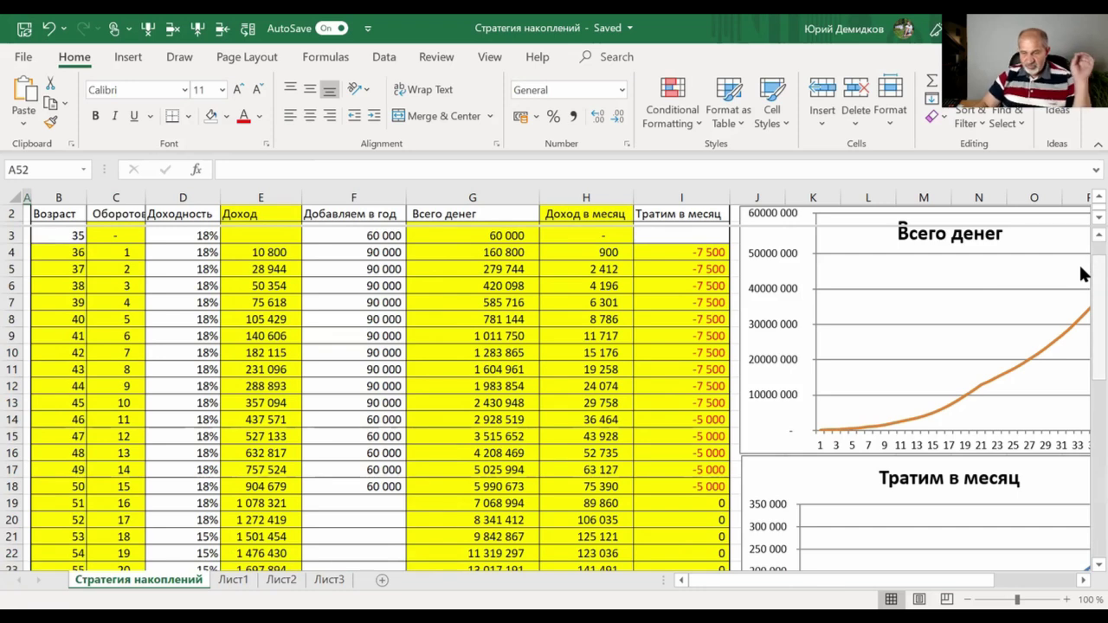
pyautogui.scroll(1, 1082, 244)
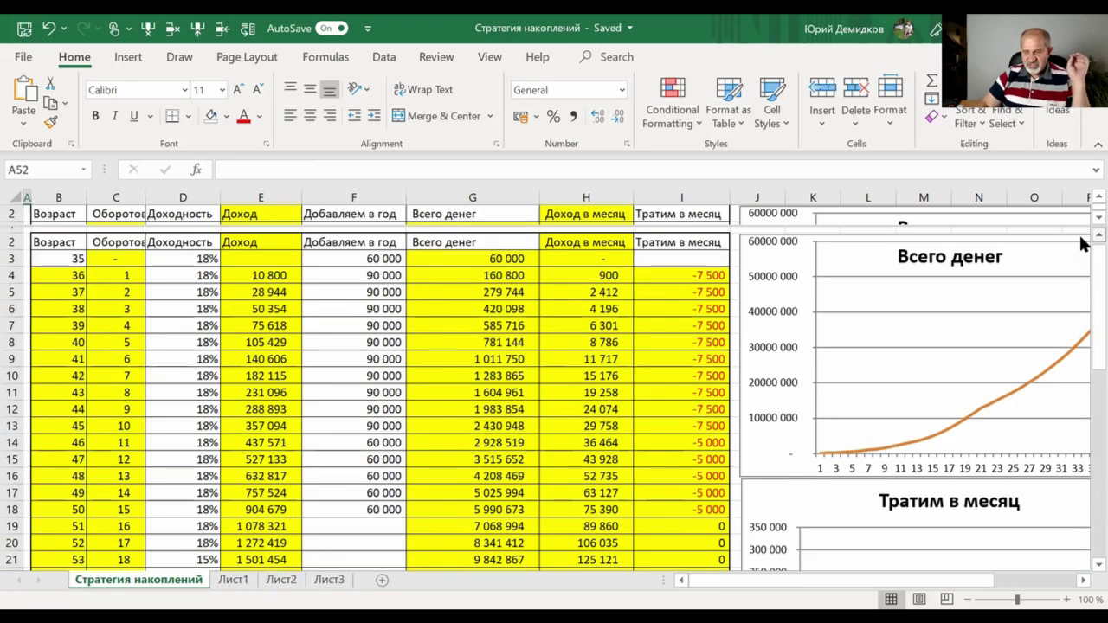